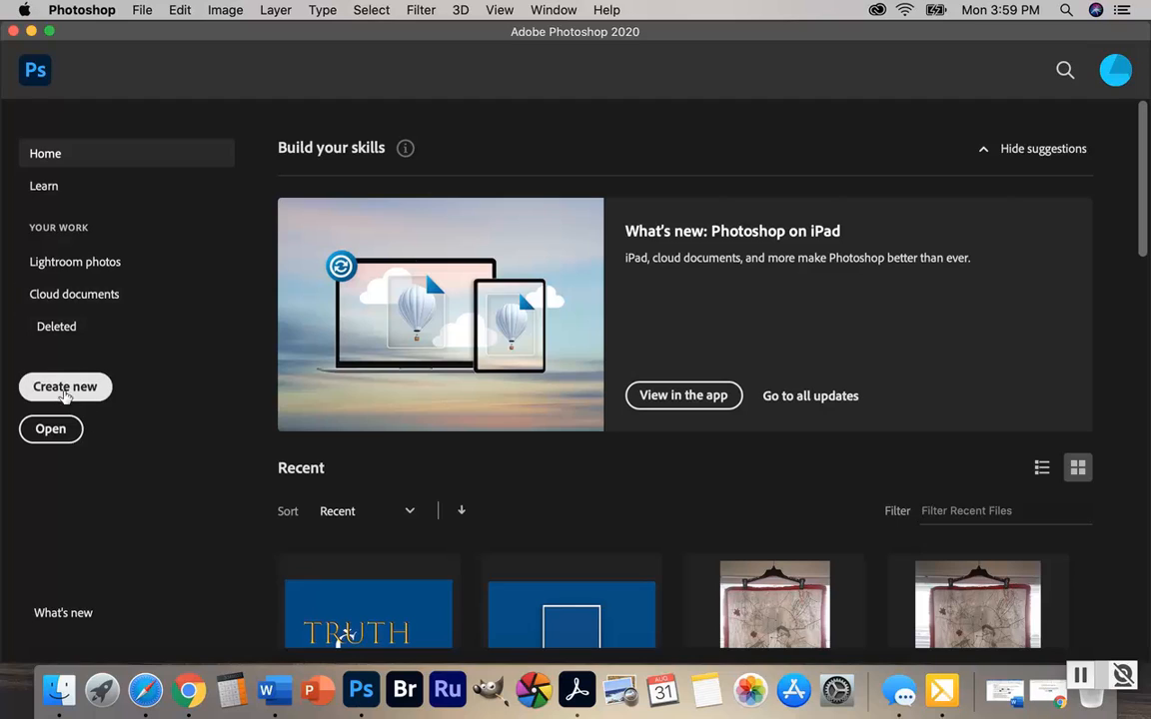
Create a new 11 x 8.5 inch landscape document at 300 pixels/inch in RGB Color with a white background
{"action": "left_click", "coordinate": [64, 388]}
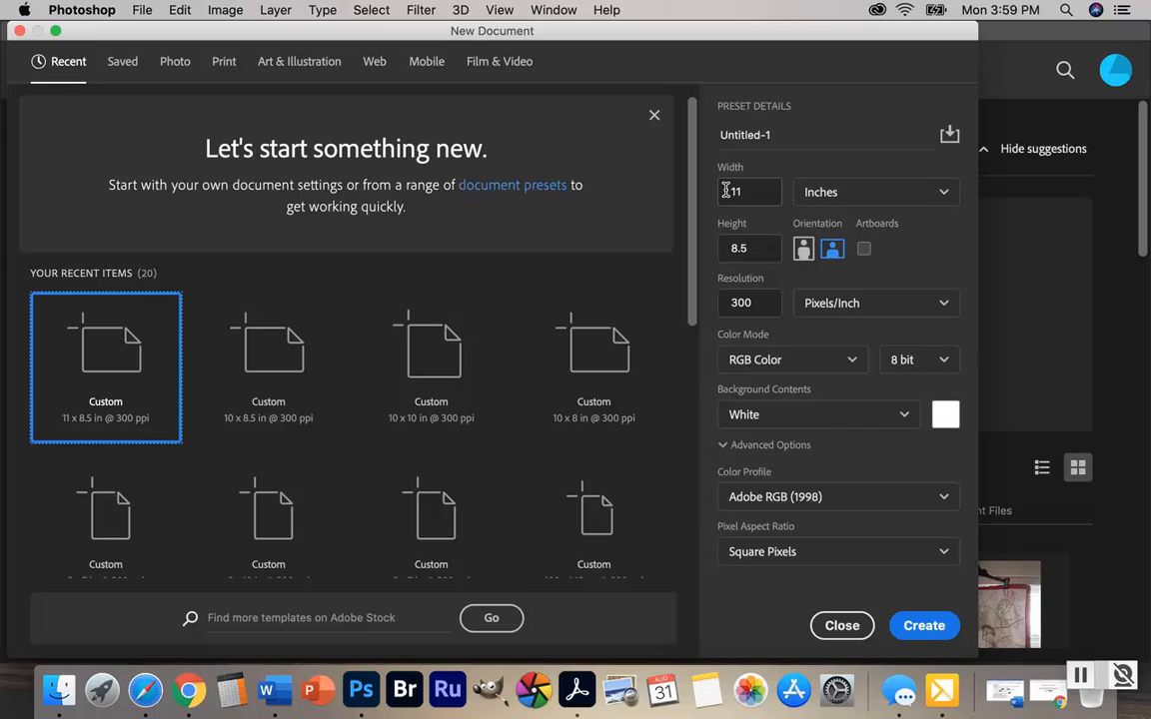
{"action": "left_click", "coordinate": [945, 197]}
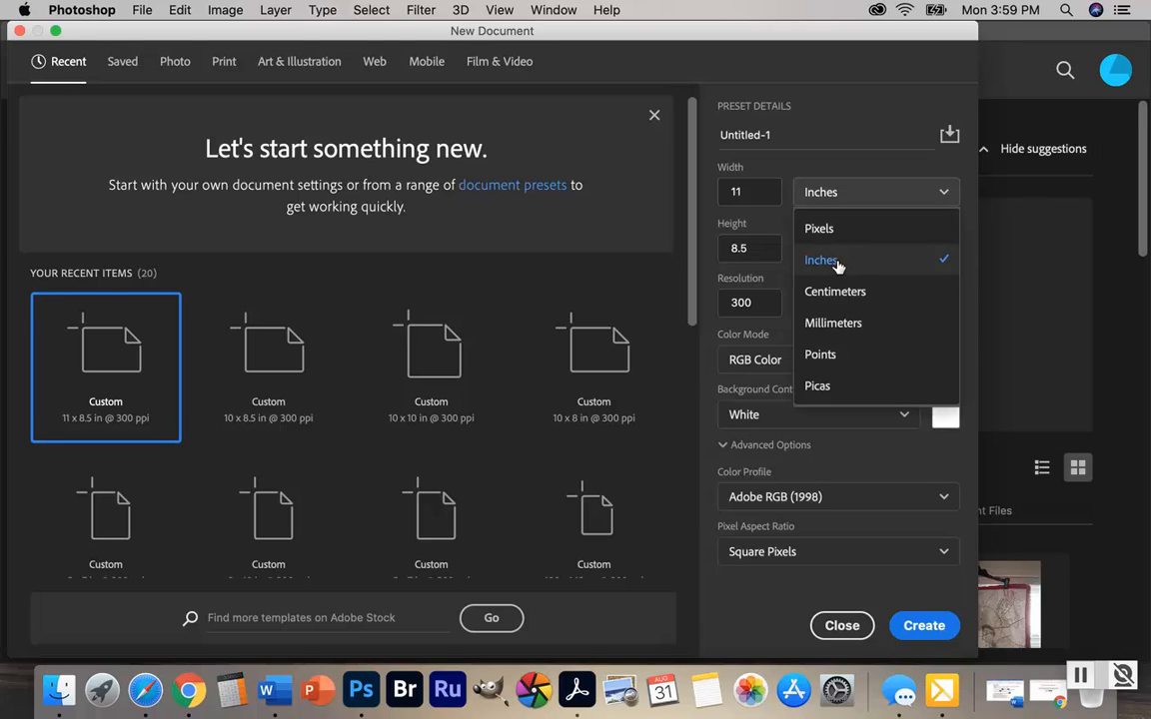
{"action": "left_click", "coordinate": [764, 259]}
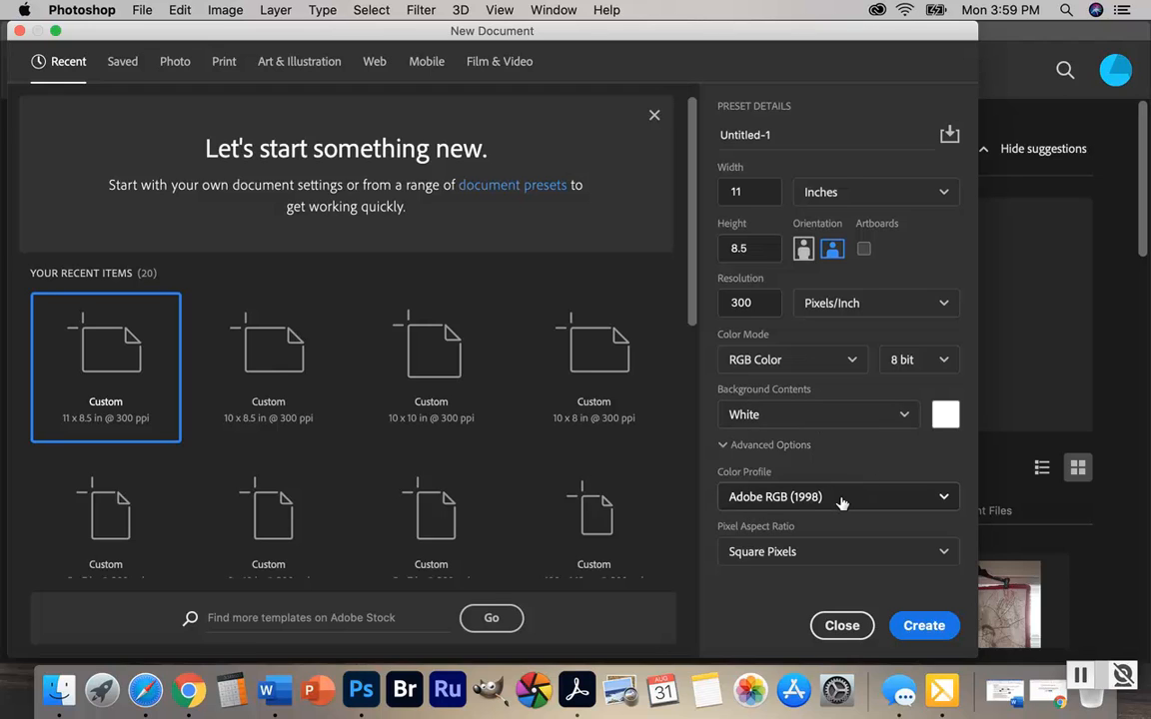
{"action": "left_click", "coordinate": [924, 624]}
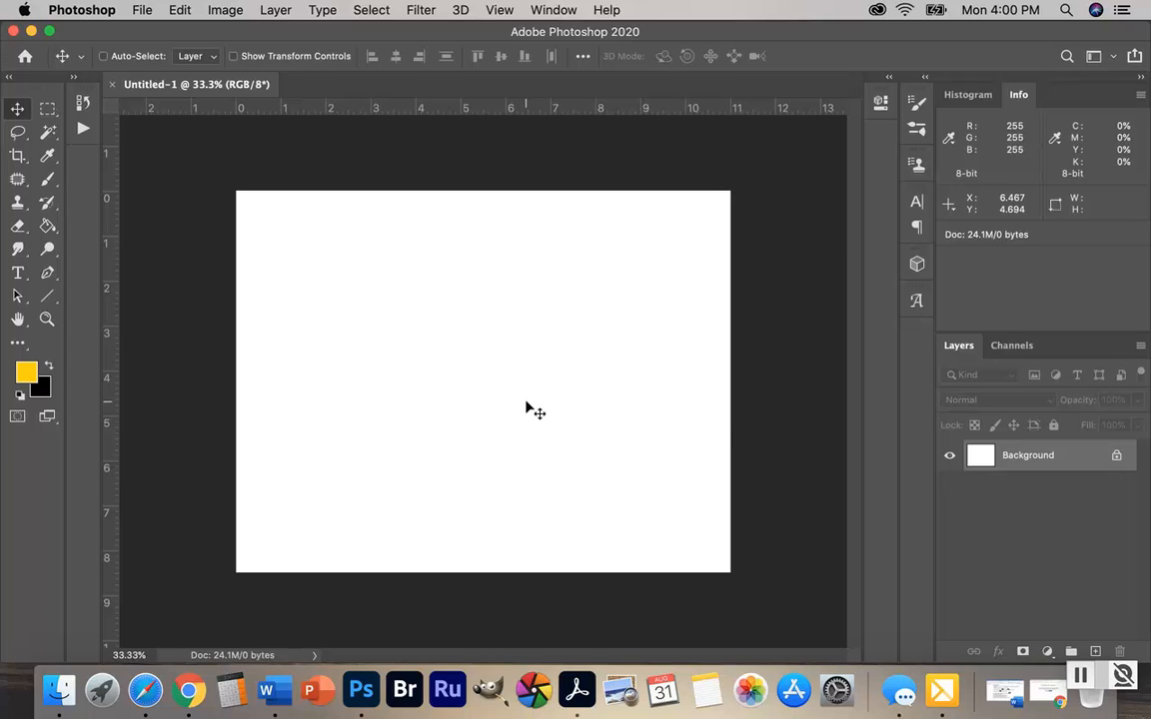
Open the reference image Truth or Consequences.jpg from the Desktop
{"action": "left_click", "coordinate": [142, 14]}
{"action": "left_click", "coordinate": [144, 48]}
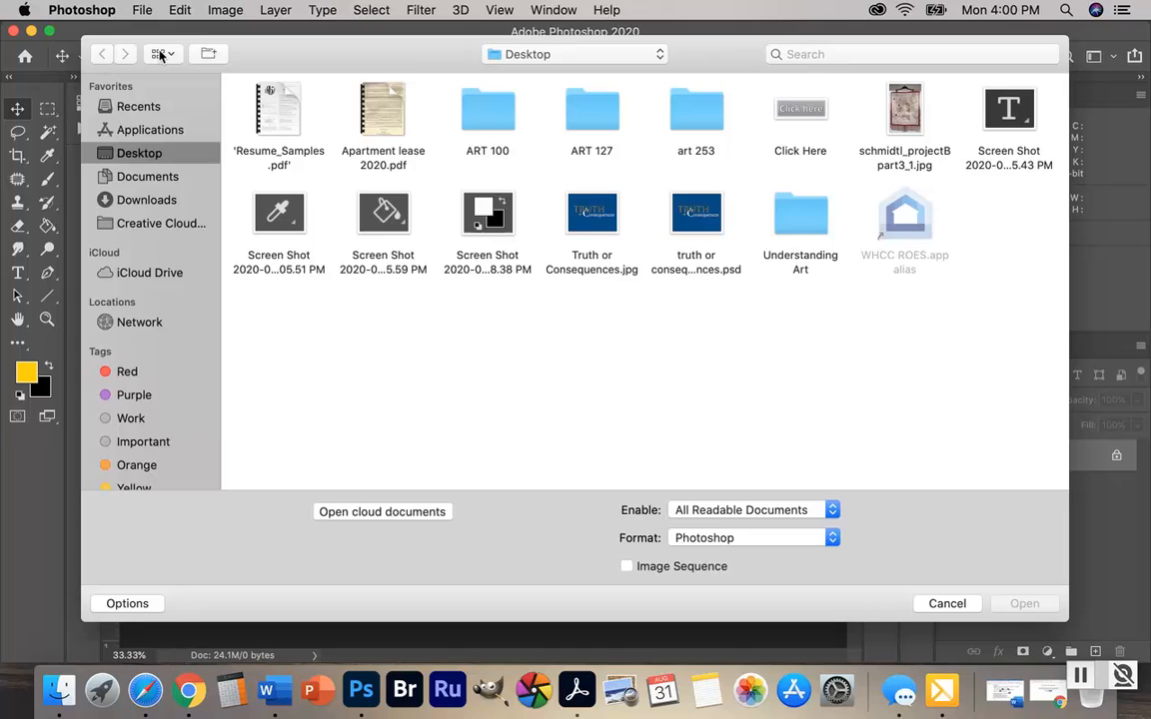
{"action": "left_click", "coordinate": [593, 212]}
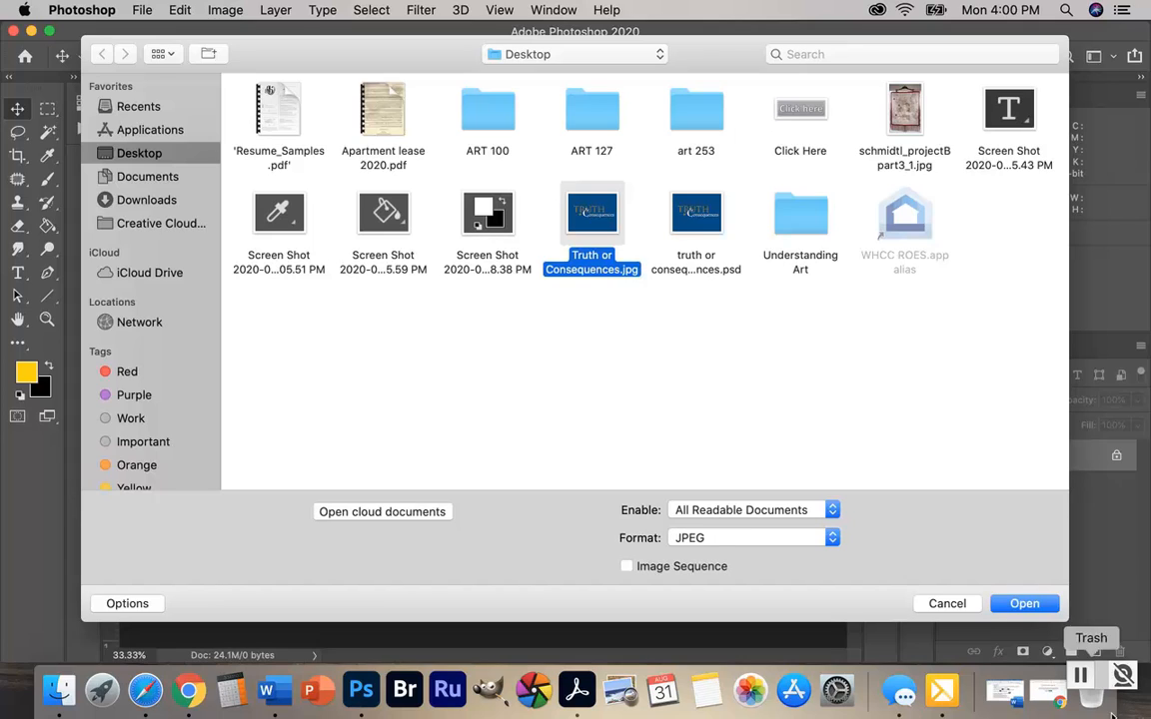
{"action": "left_click", "coordinate": [1022, 604]}
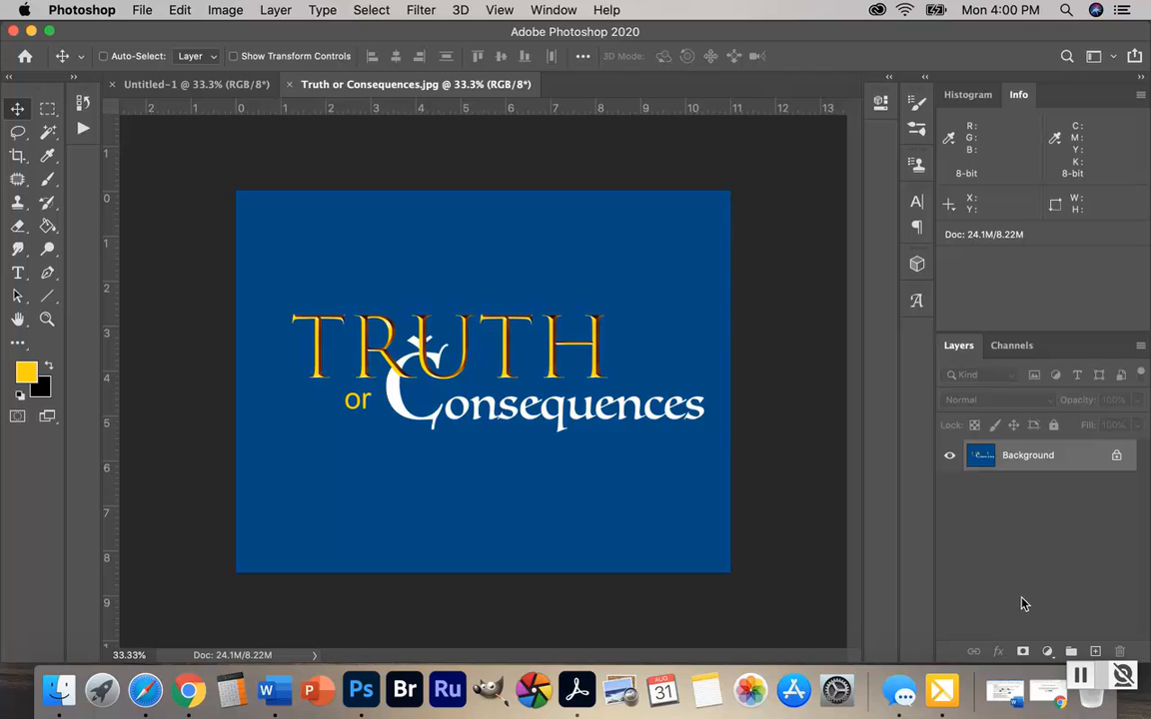
Sample the reference image's blue background with the Eyedropper and fill the blank Untitled-1 canvas with it using the Paint Bucket
{"action": "left_click", "coordinate": [47, 157]}
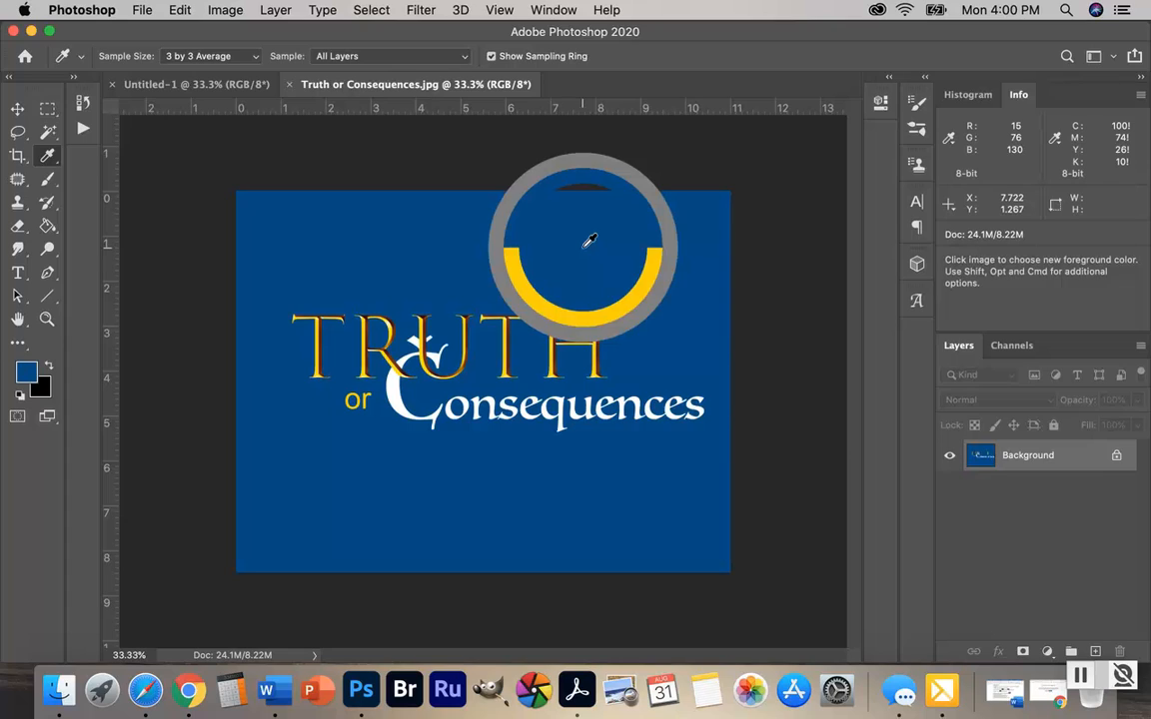
{"action": "left_click", "coordinate": [589, 240]}
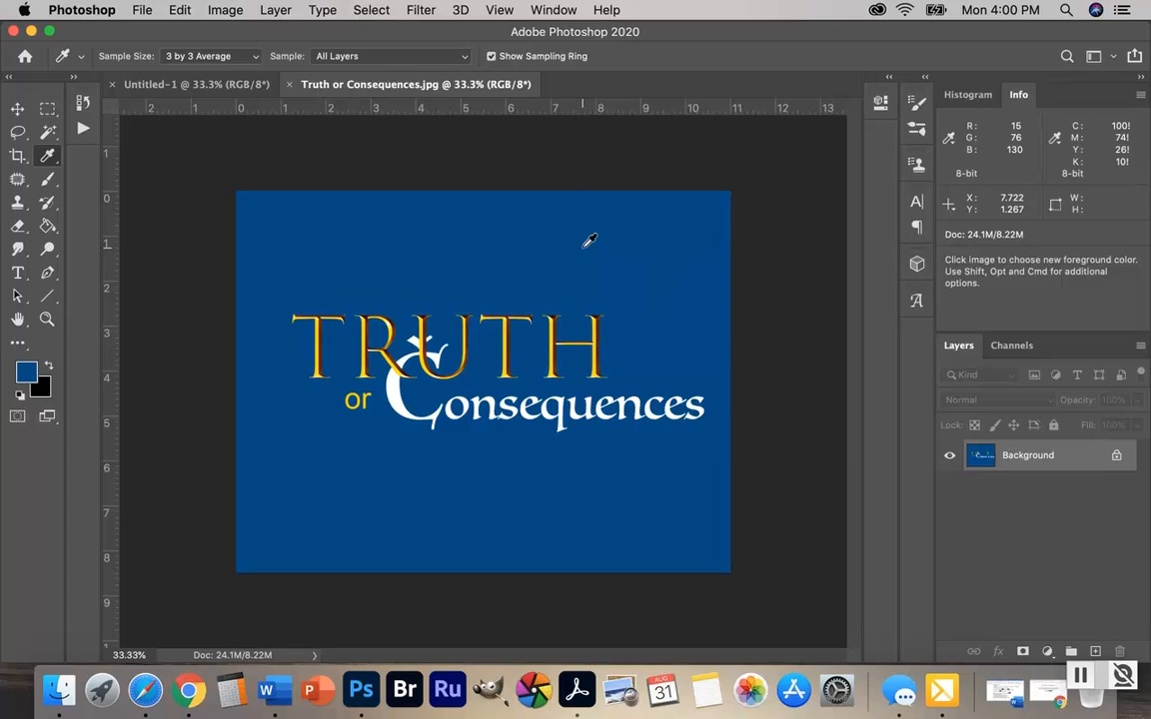
{"action": "left_click", "coordinate": [186, 85]}
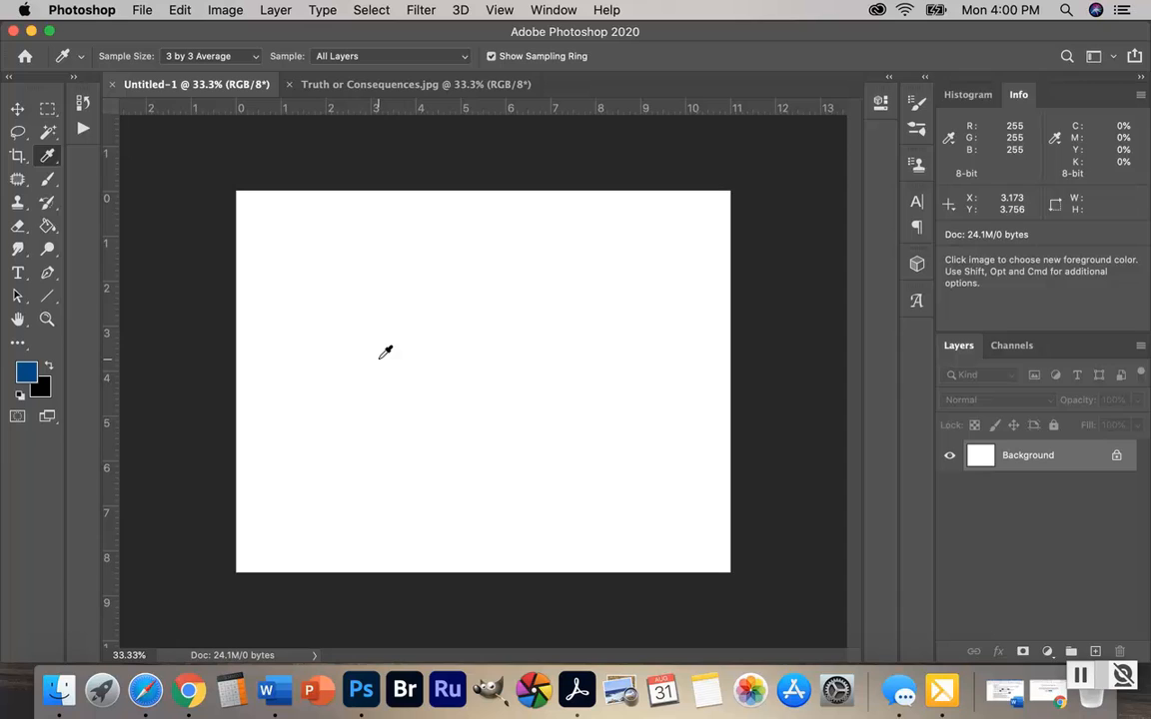
{"action": "left_click", "coordinate": [47, 227]}
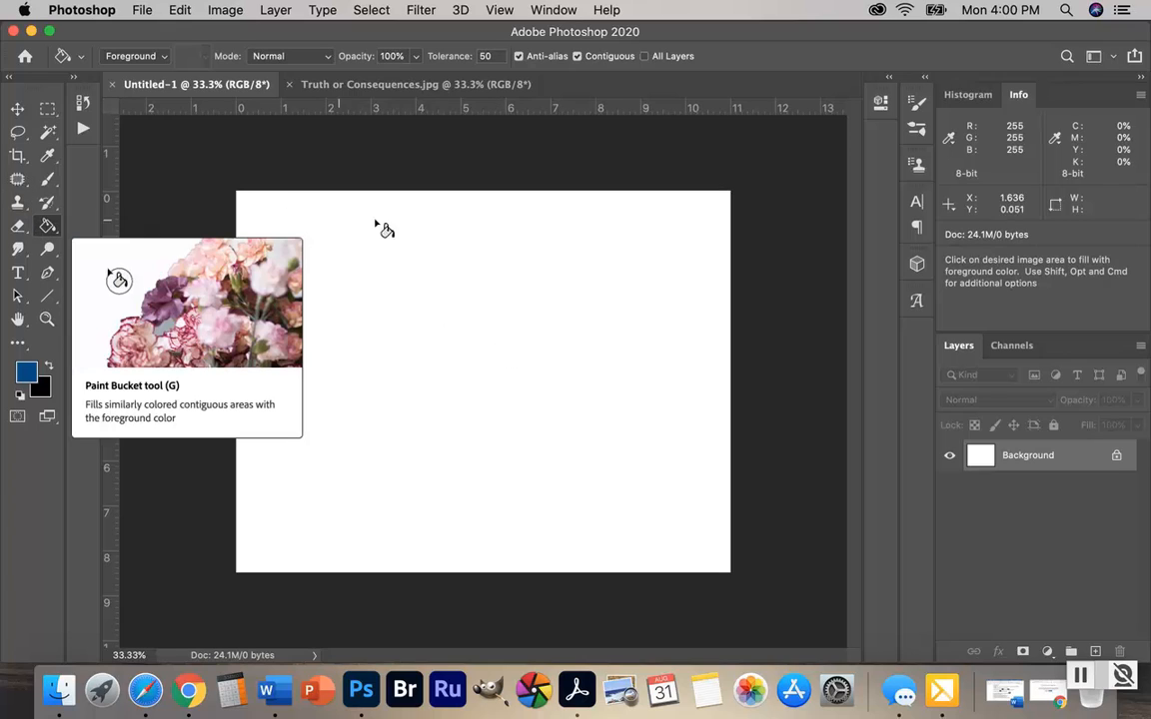
{"action": "left_click", "coordinate": [432, 333]}
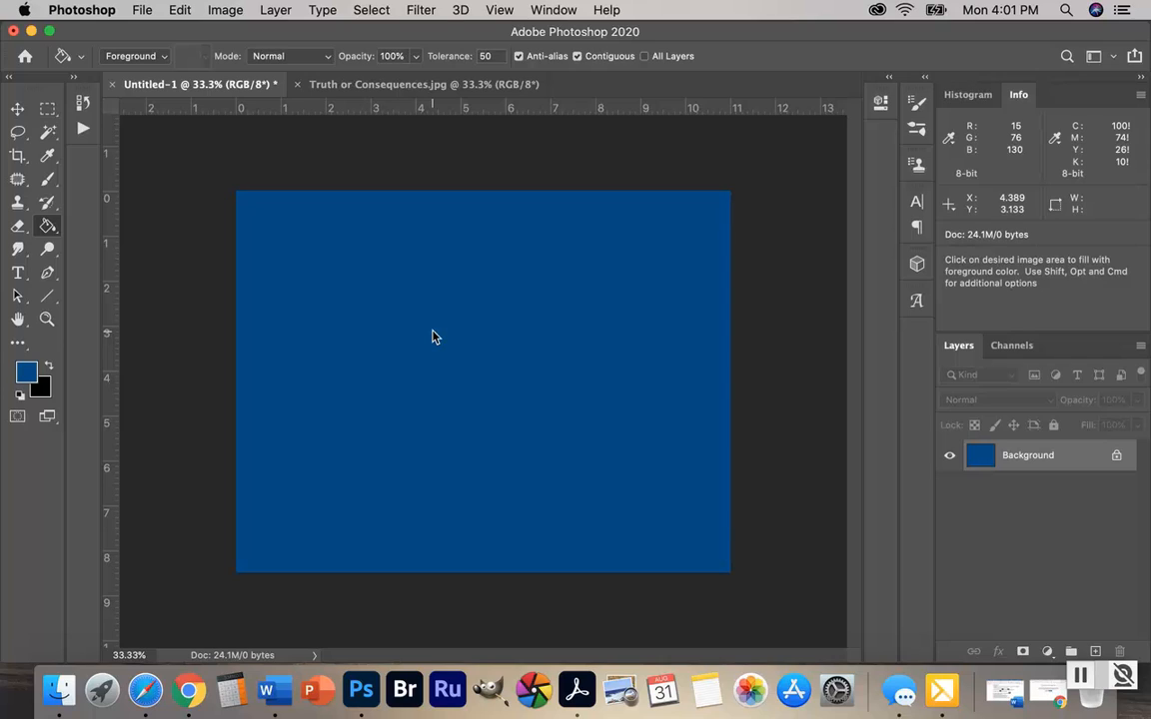
Reset the foreground and background colors to their defaults and swap them to make white the foreground color
{"action": "left_click", "coordinate": [22, 397]}
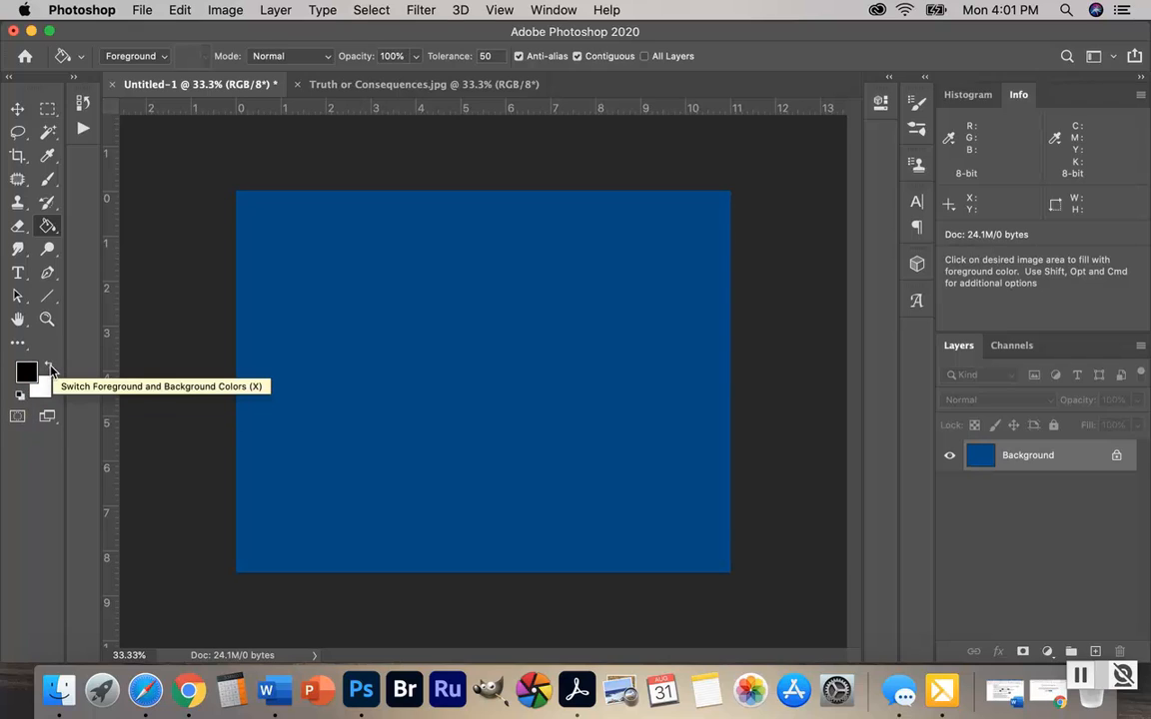
{"action": "left_click", "coordinate": [51, 369]}
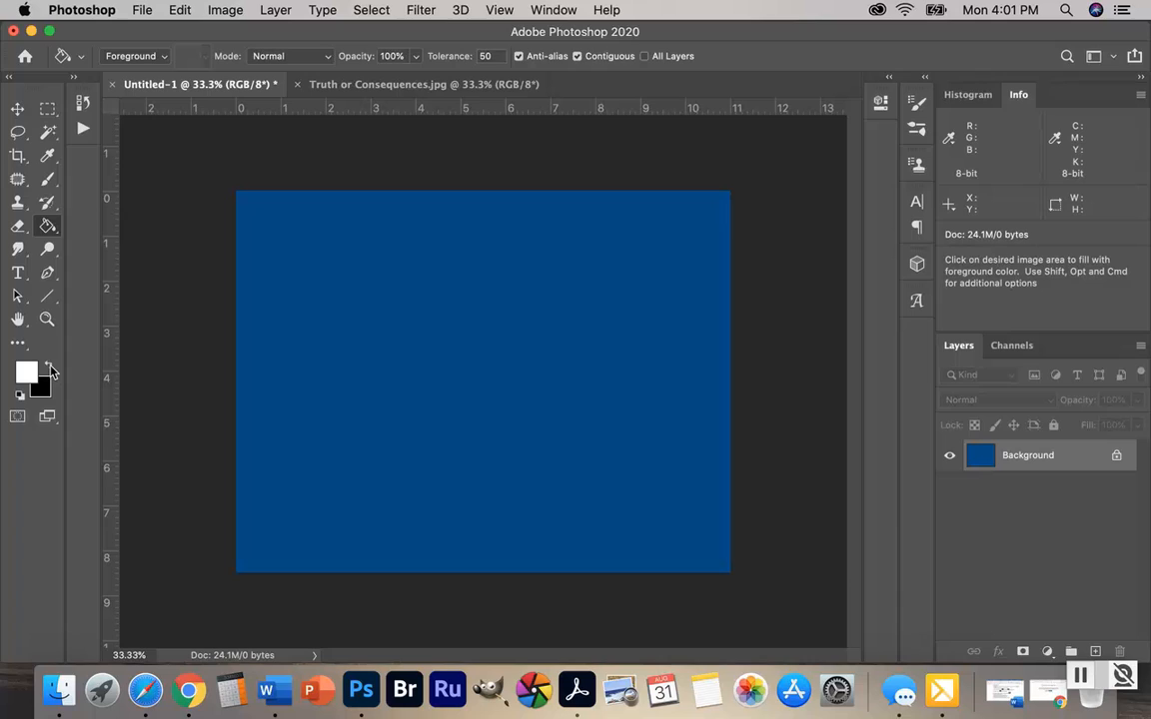
Try out the Vertical Type Tool in the upper-left area of the blue canvas and remove the trial text
{"action": "left_click", "coordinate": [18, 274]}
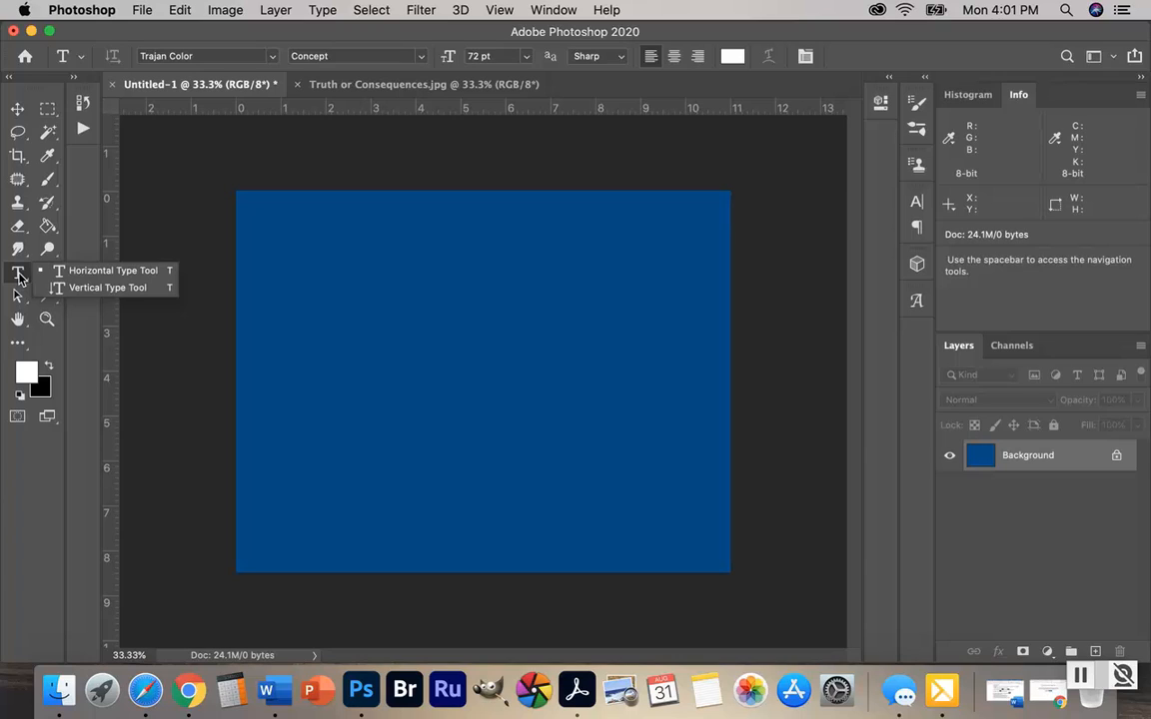
{"action": "left_click", "coordinate": [95, 288]}
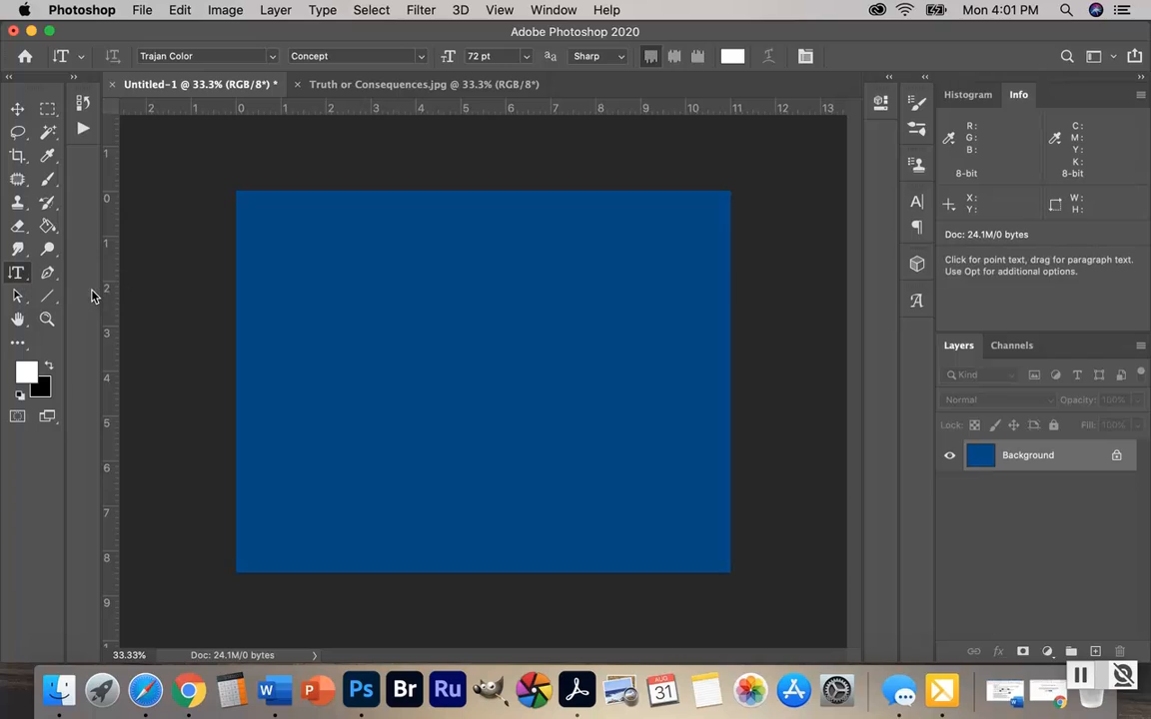
{"action": "left_click", "coordinate": [296, 265]}
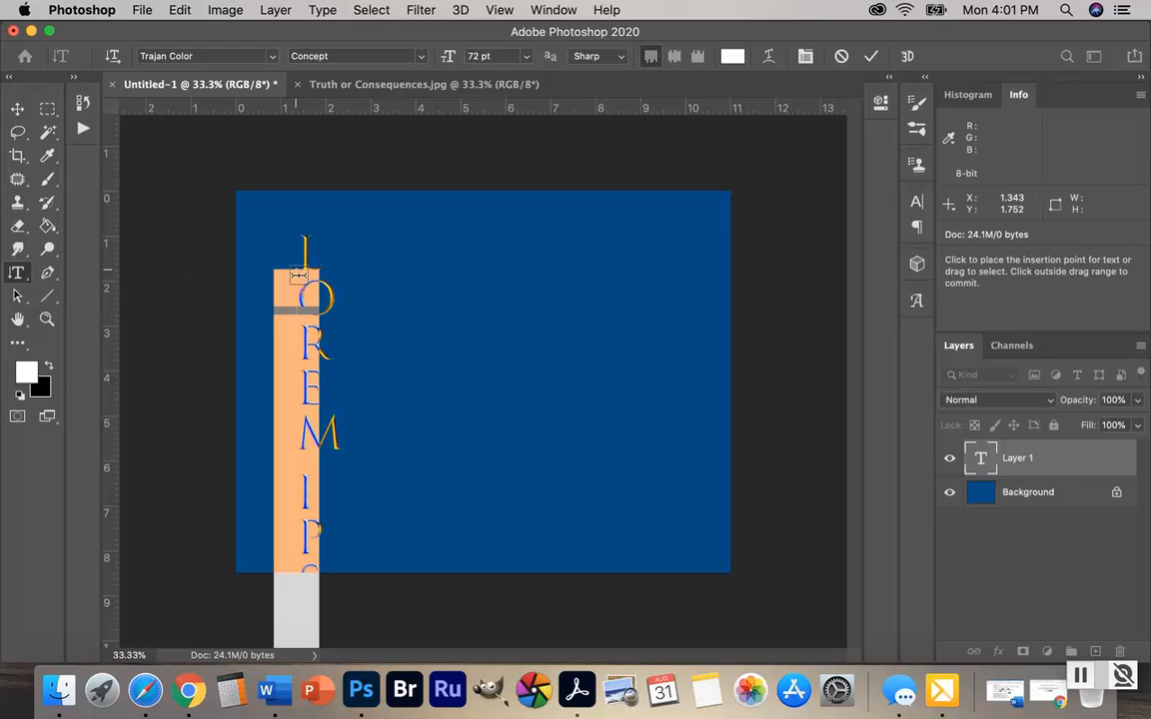
{"action": "type", "text": "LONEA"}
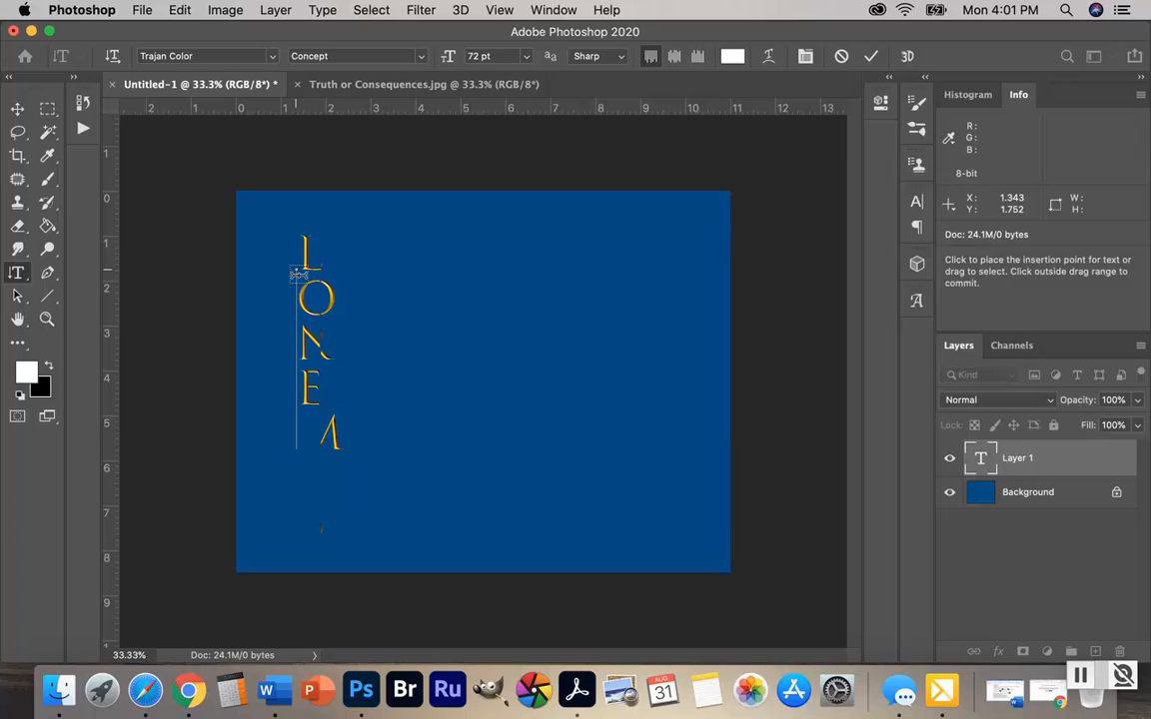
{"action": "key", "text": "BackSpace"}
{"action": "key", "text": "BackSpace"}
{"action": "key", "text": "BackSpace"}
{"action": "key", "text": "BackSpace"}
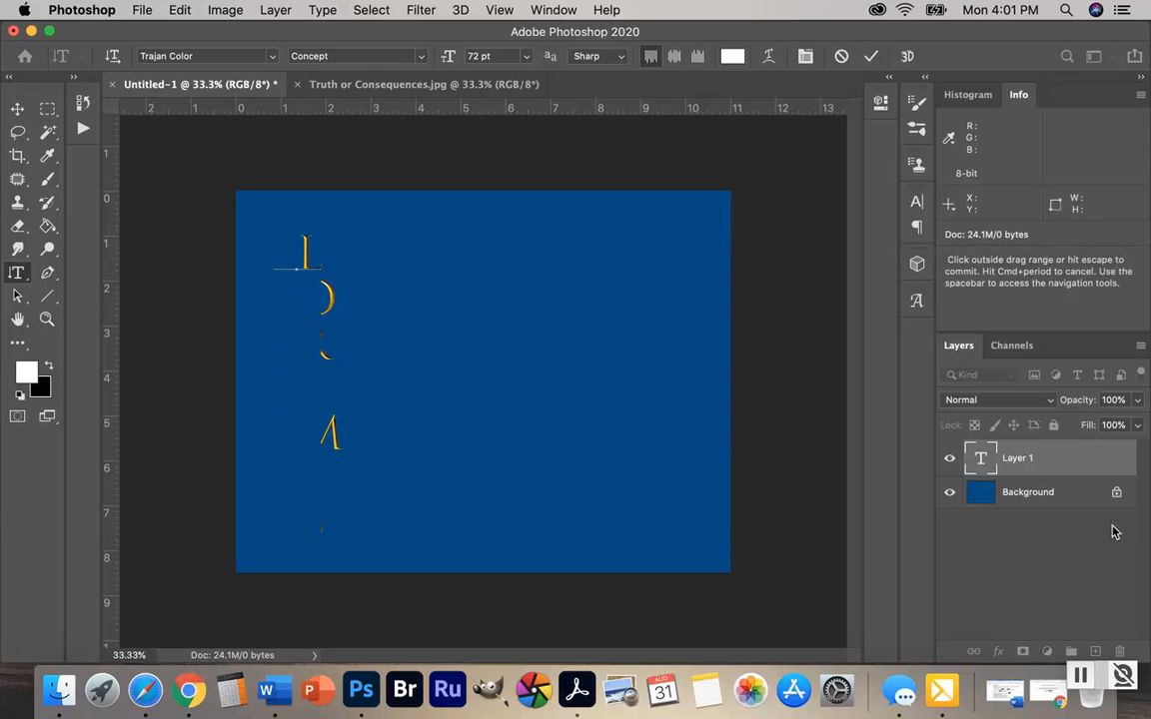
{"action": "left_click", "coordinate": [1082, 460]}
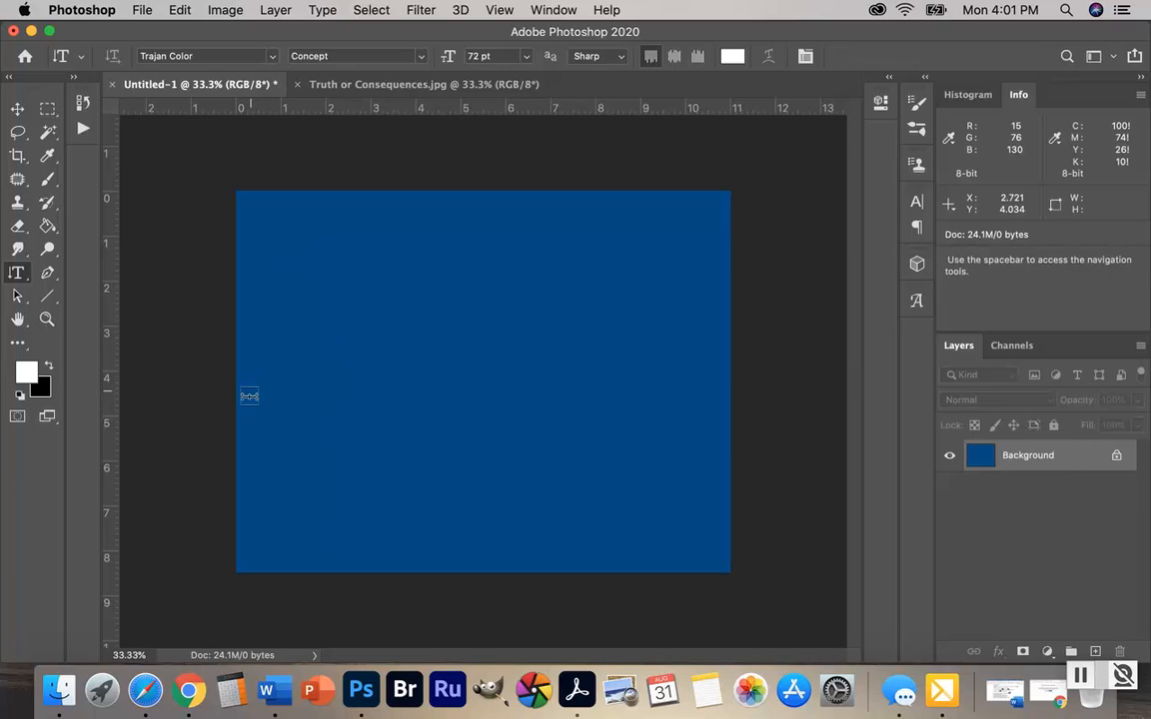
Add the horizontal text "Truth" in white Arial Regular in the upper part of the blue canvas
{"action": "left_click", "coordinate": [17, 273]}
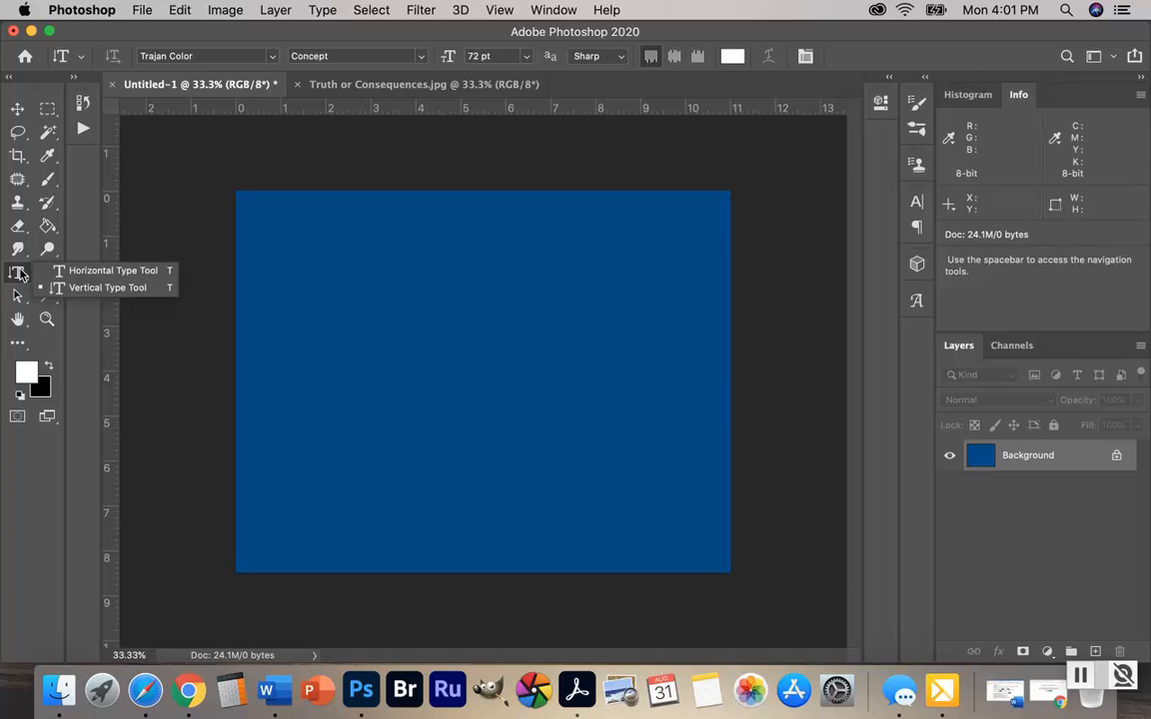
{"action": "left_click", "coordinate": [60, 271]}
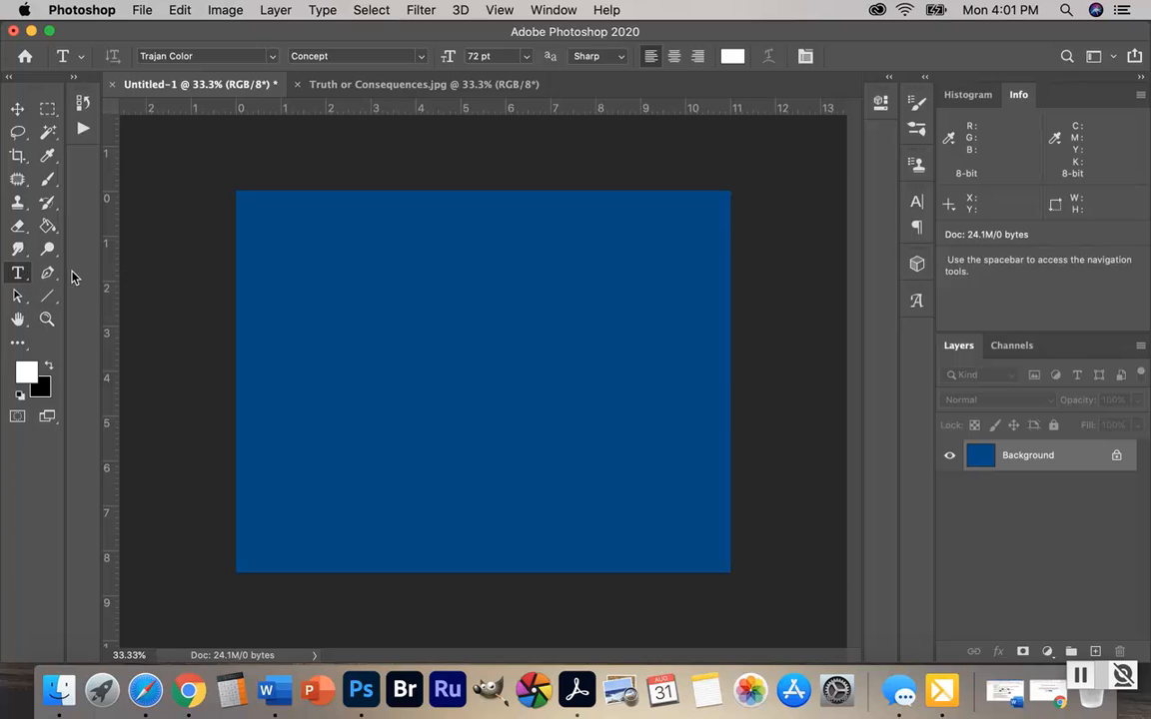
{"action": "left_click", "coordinate": [324, 287]}
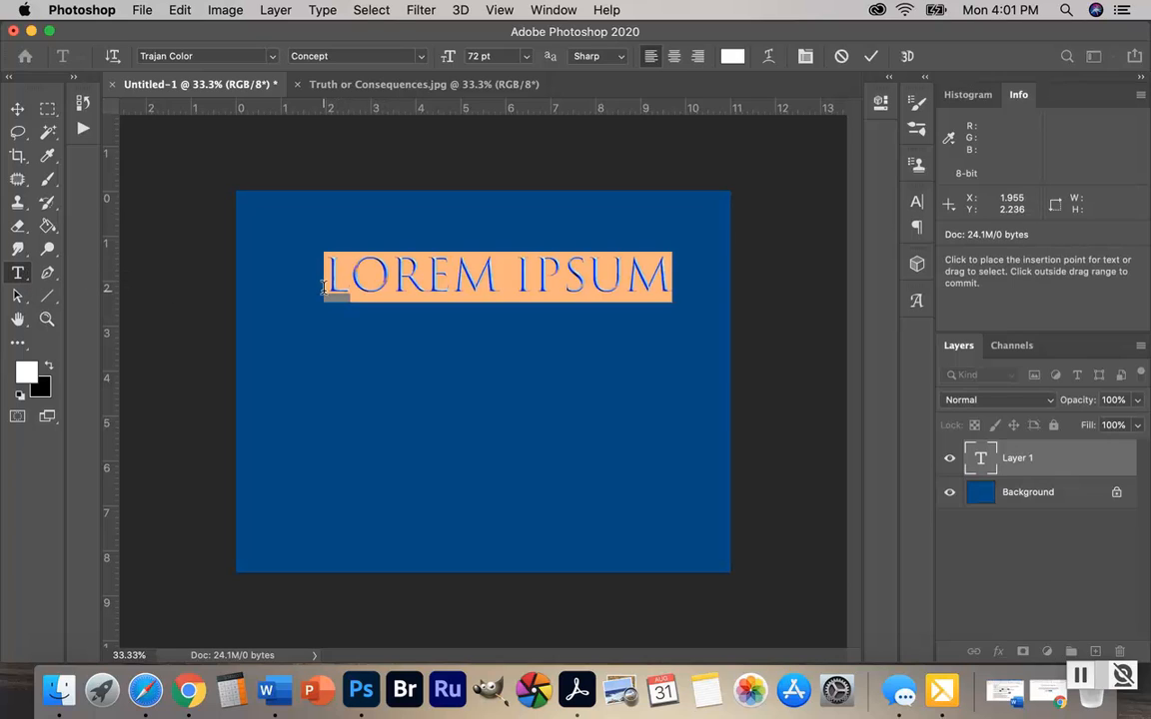
{"action": "left_click", "coordinate": [275, 57]}
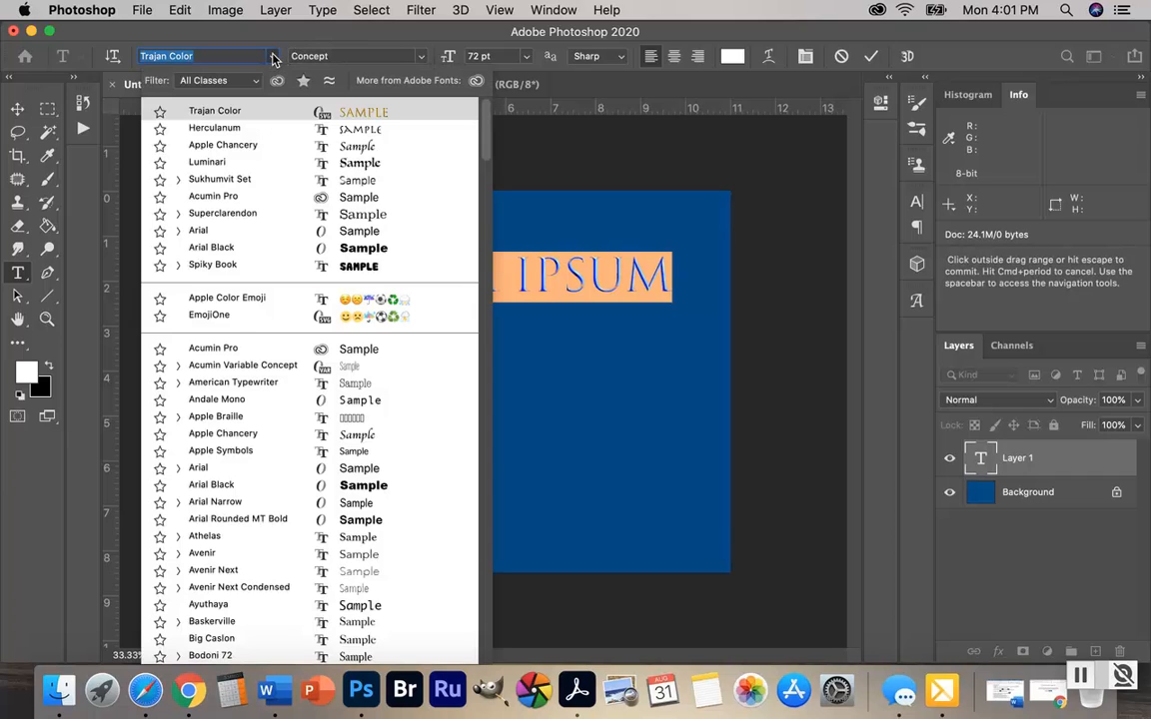
{"action": "left_click", "coordinate": [199, 231]}
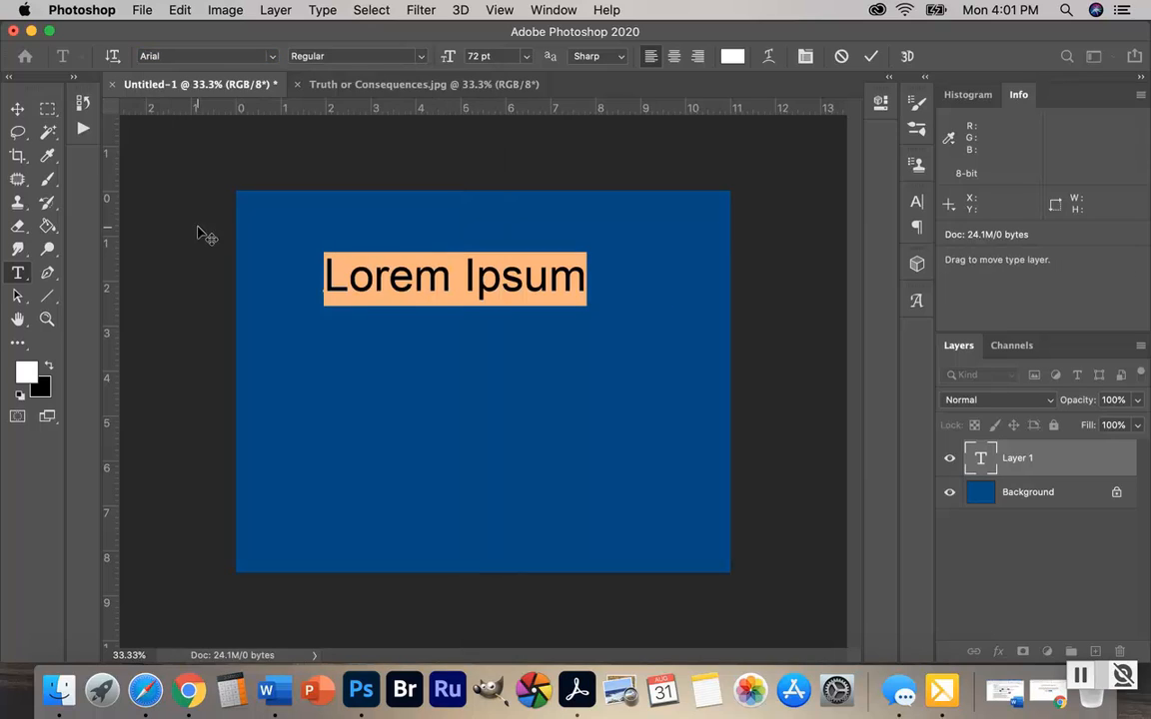
{"action": "type", "text": "T"}
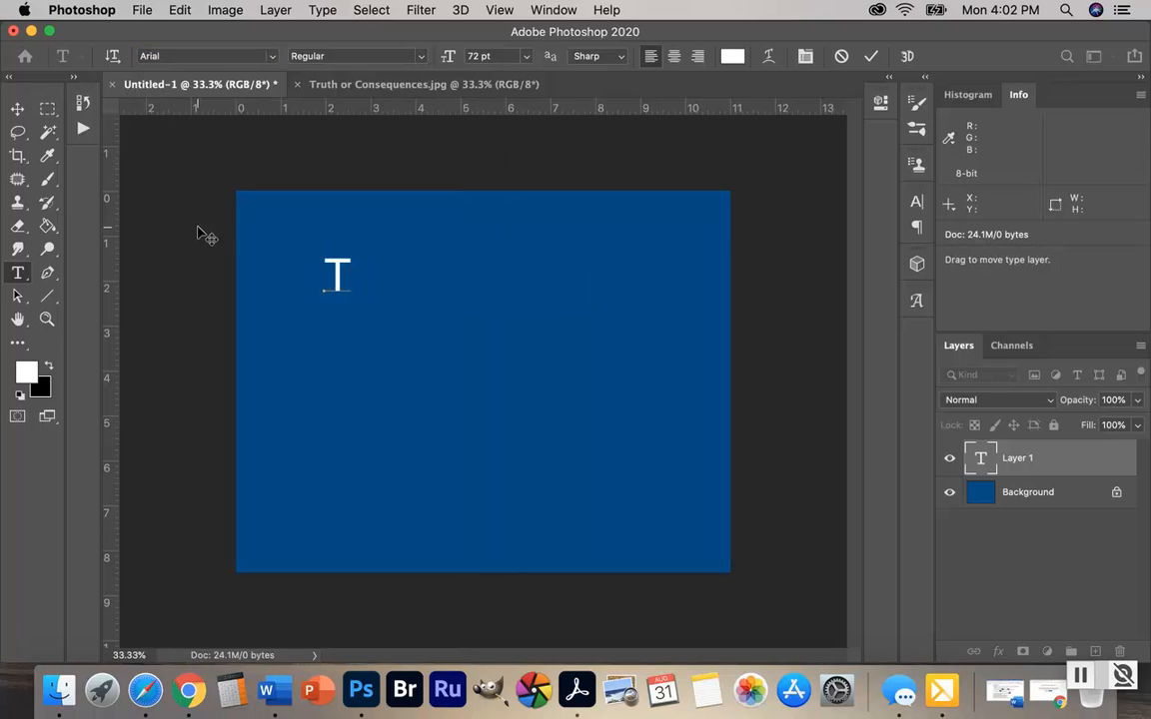
{"action": "type", "text": "ruth"}
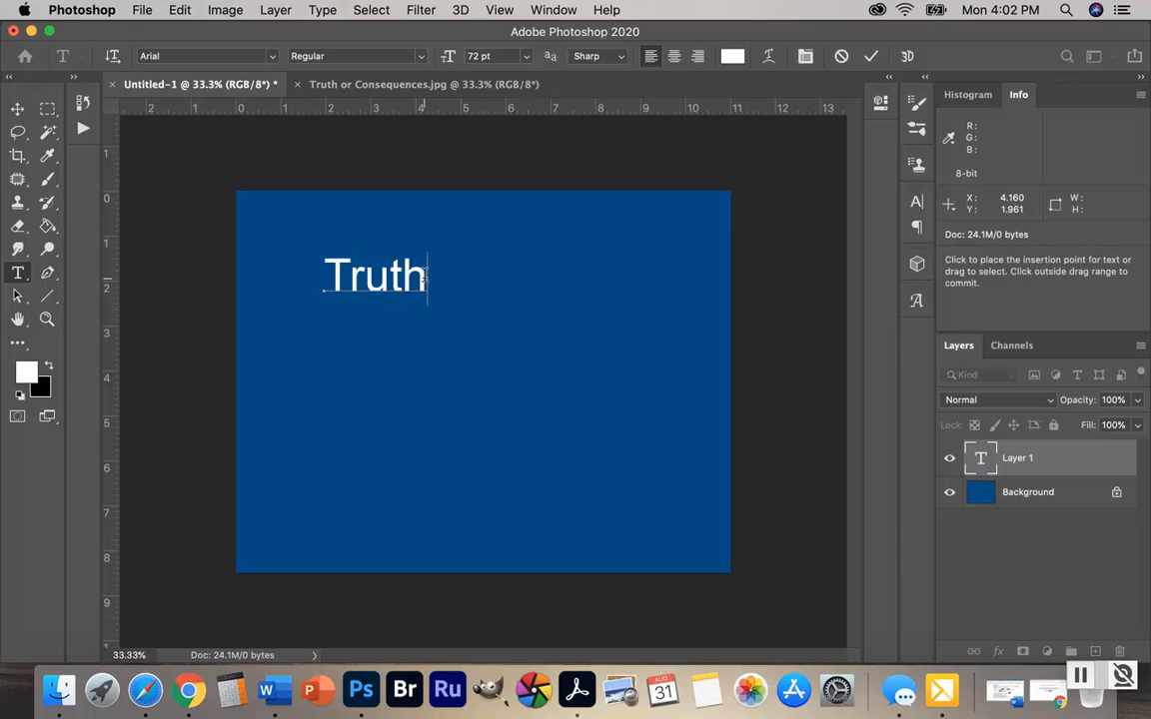
Set the font size of the whole word "Truth" to 150 pt
{"action": "left_click_drag", "start_coordinate": [427, 277], "coordinate": [325, 283]}
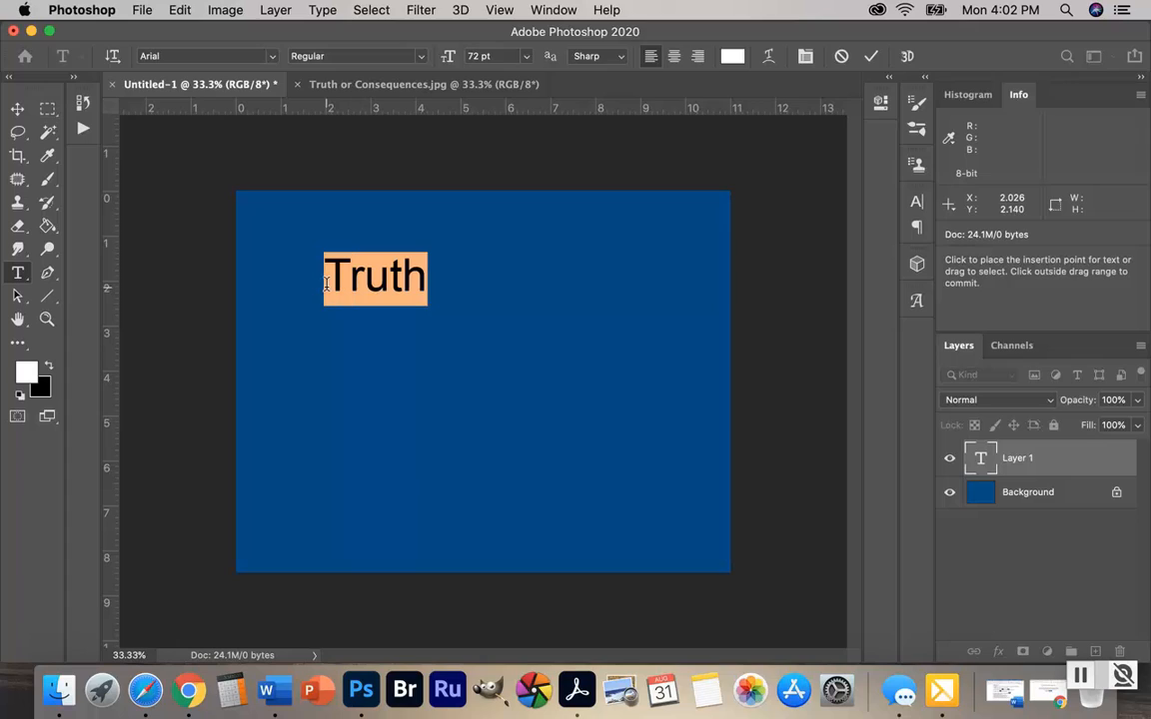
{"action": "left_click", "coordinate": [497, 56]}
{"action": "left_click_drag", "start_coordinate": [497, 56], "coordinate": [467, 57]}
{"action": "type", "text": "150"}
{"action": "key", "text": "Return"}
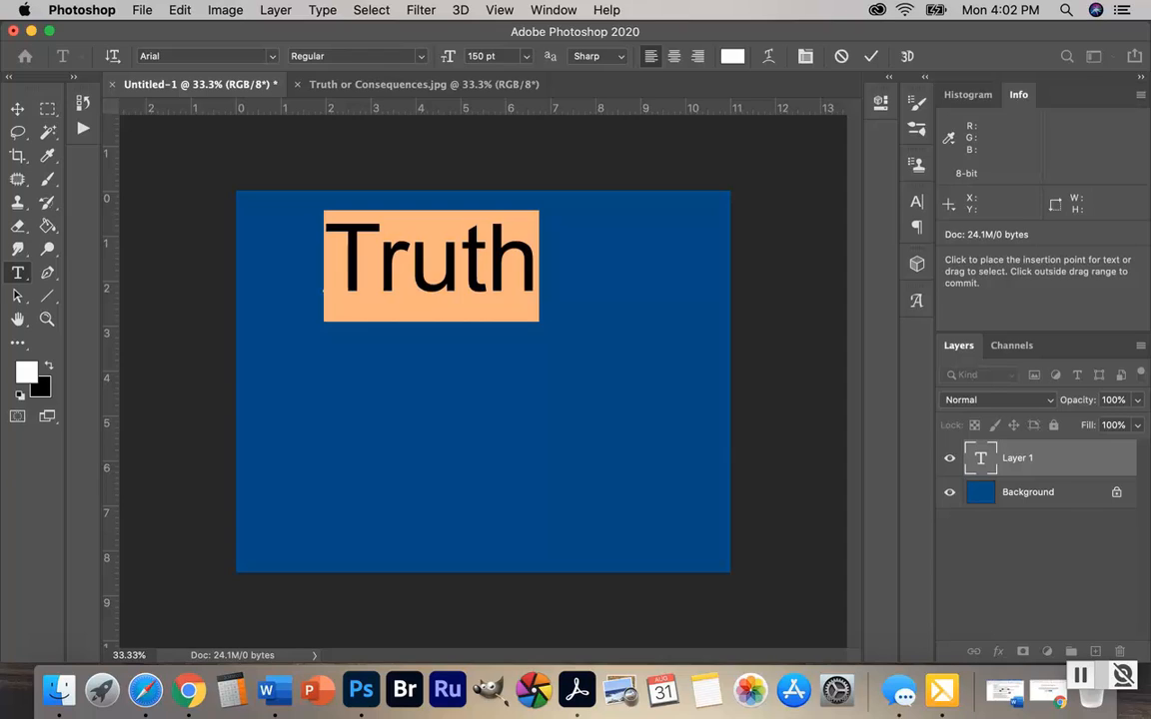
Show the character settings and preview the available fonts on the selected word "Truth" without applying any
{"action": "left_click", "coordinate": [555, 12]}
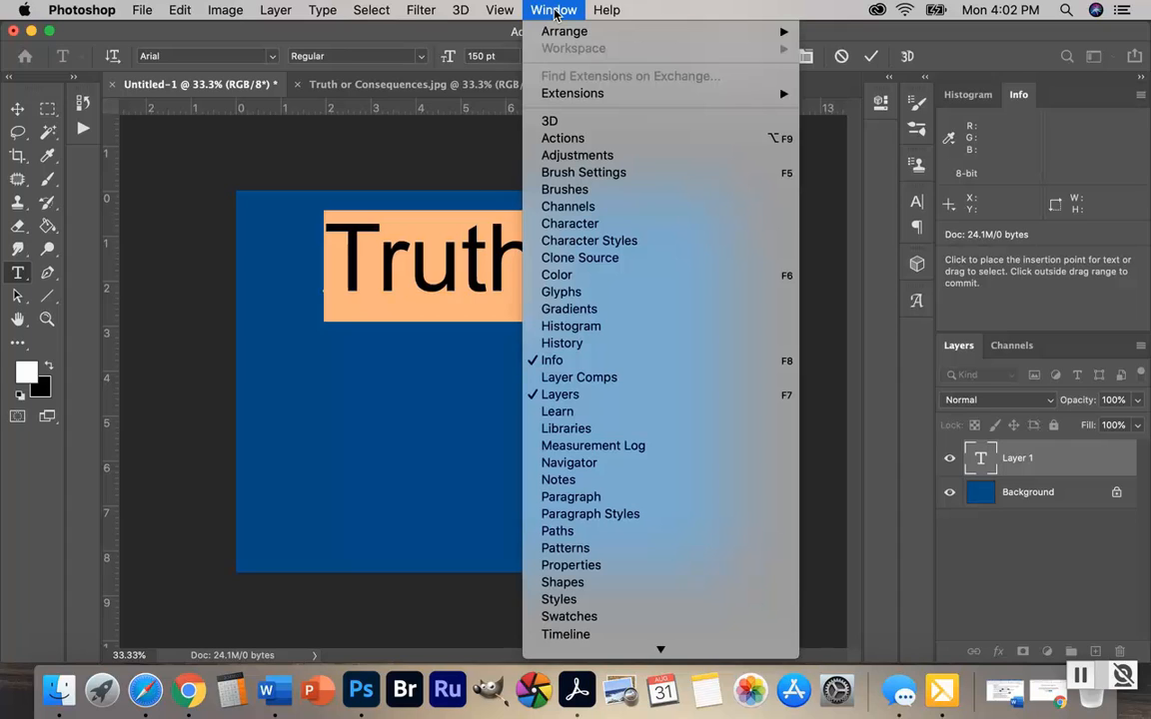
{"action": "left_click", "coordinate": [565, 225]}
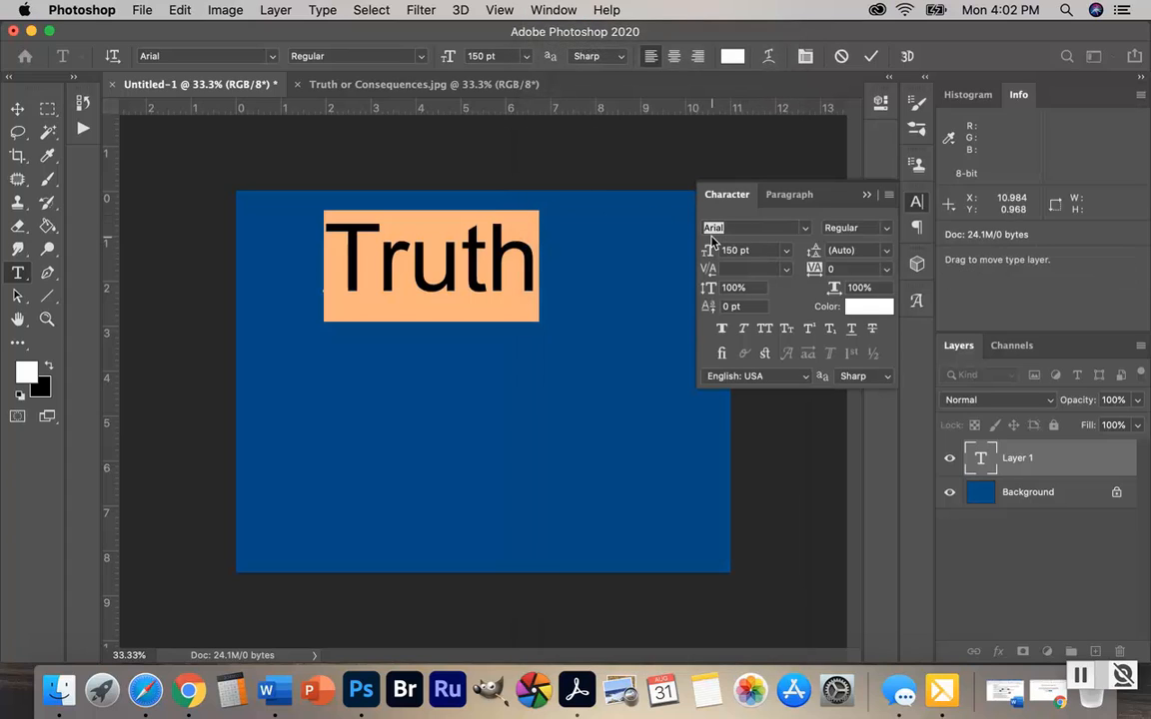
{"action": "left_click", "coordinate": [805, 229]}
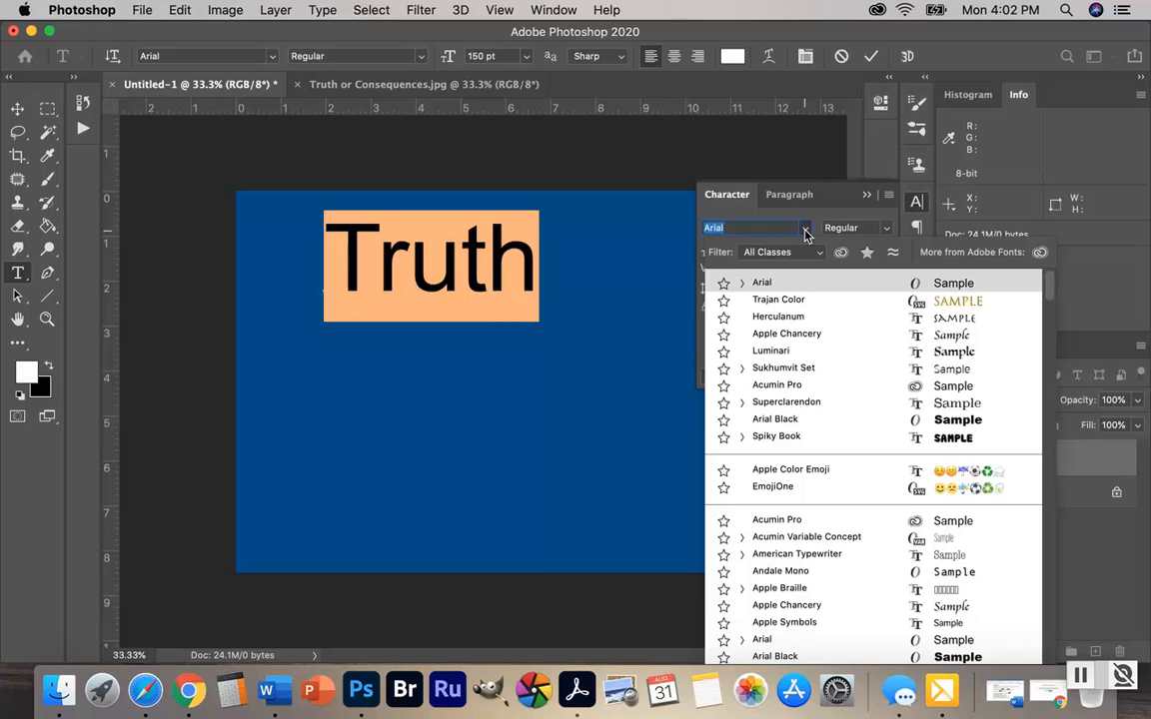
{"action": "key", "text": "Down"}
{"action": "key", "text": "Down"}
{"action": "key", "text": "Down"}
{"action": "key", "text": "Down"}
{"action": "key", "text": "Down"}
{"action": "key", "text": "Down"}
{"action": "key", "text": "Down"}
{"action": "key", "text": "Down"}
{"action": "key", "text": "Down"}
{"action": "key", "text": "Down"}
{"action": "key", "text": "Down"}
{"action": "key", "text": "Down"}
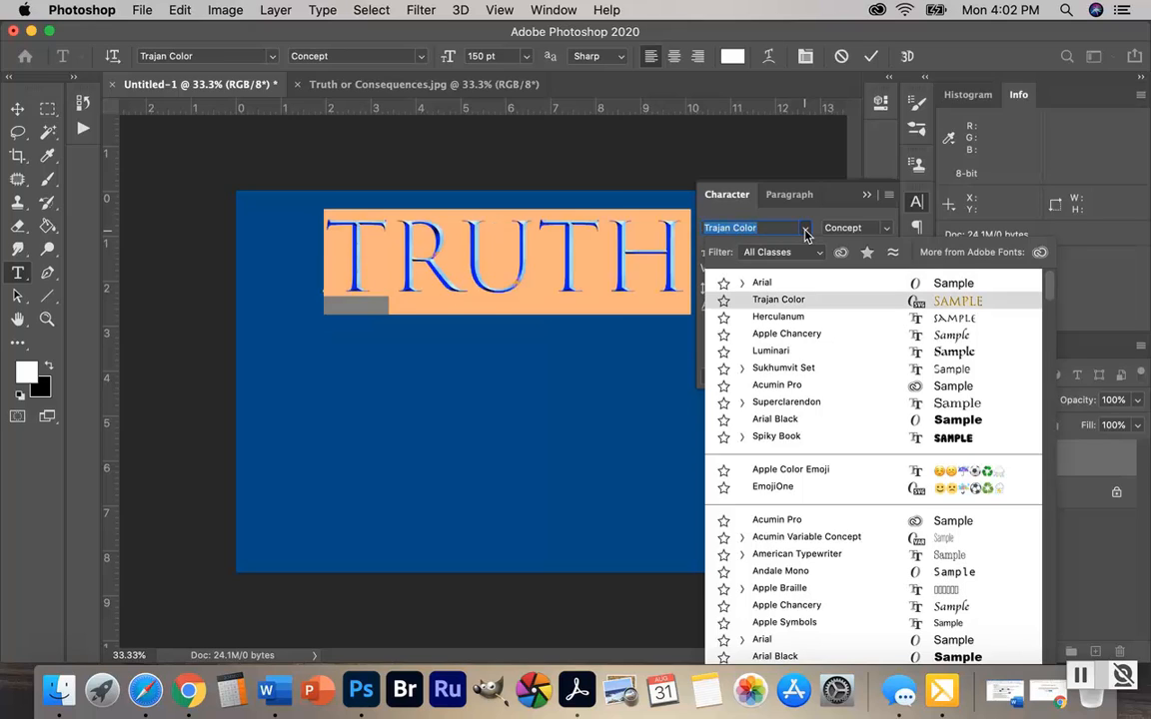
{"action": "key", "text": "Down"}
{"action": "key", "text": "Down"}
{"action": "key", "text": "Down"}
{"action": "key", "text": "Down"}
{"action": "key", "text": "Down"}
{"action": "key", "text": "Down"}
{"action": "key", "text": "Down"}
{"action": "key", "text": "Down"}
{"action": "key", "text": "Down"}
{"action": "key", "text": "Down"}
{"action": "key", "text": "Down"}
{"action": "key", "text": "Down"}
{"action": "key", "text": "Down"}
{"action": "key", "text": "Down"}
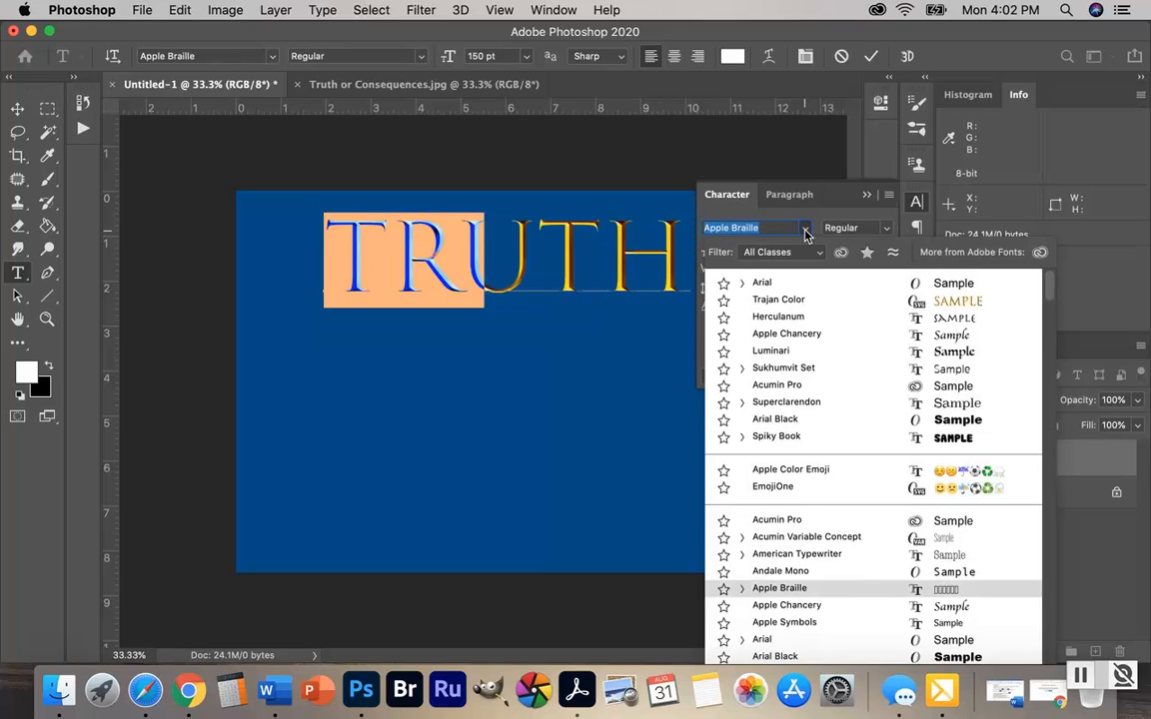
{"action": "key", "text": "Down"}
{"action": "key", "text": "Down"}
{"action": "key", "text": "Down"}
{"action": "key", "text": "Down"}
{"action": "key", "text": "Down"}
{"action": "key", "text": "Down"}
{"action": "key", "text": "Down"}
{"action": "key", "text": "Down"}
{"action": "key", "text": "Down"}
{"action": "key", "text": "Down"}
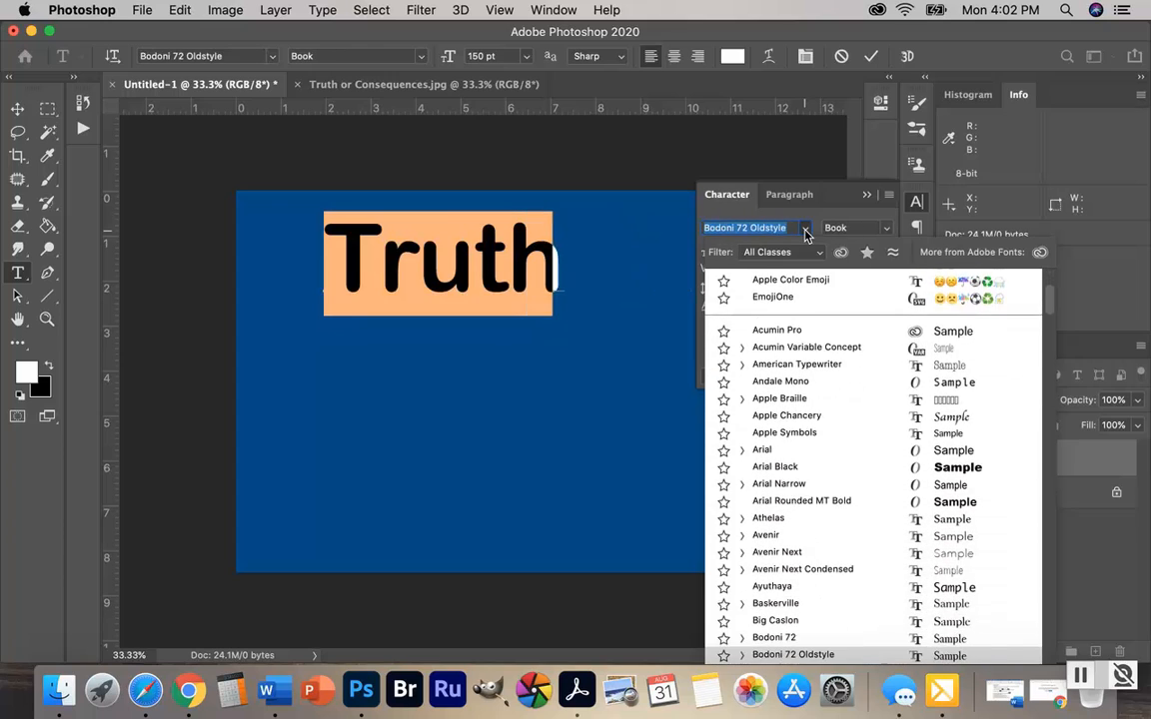
{"action": "key", "text": "Down"}
{"action": "key", "text": "Down"}
{"action": "key", "text": "Down"}
{"action": "key", "text": "Down"}
{"action": "key", "text": "Down"}
{"action": "key", "text": "Down"}
{"action": "key", "text": "Down"}
{"action": "key", "text": "Down"}
{"action": "key", "text": "Down"}
{"action": "key", "text": "Down"}
{"action": "key", "text": "Down"}
{"action": "key", "text": "Down"}
{"action": "key", "text": "Down"}
{"action": "key", "text": "Down"}
{"action": "key", "text": "Down"}
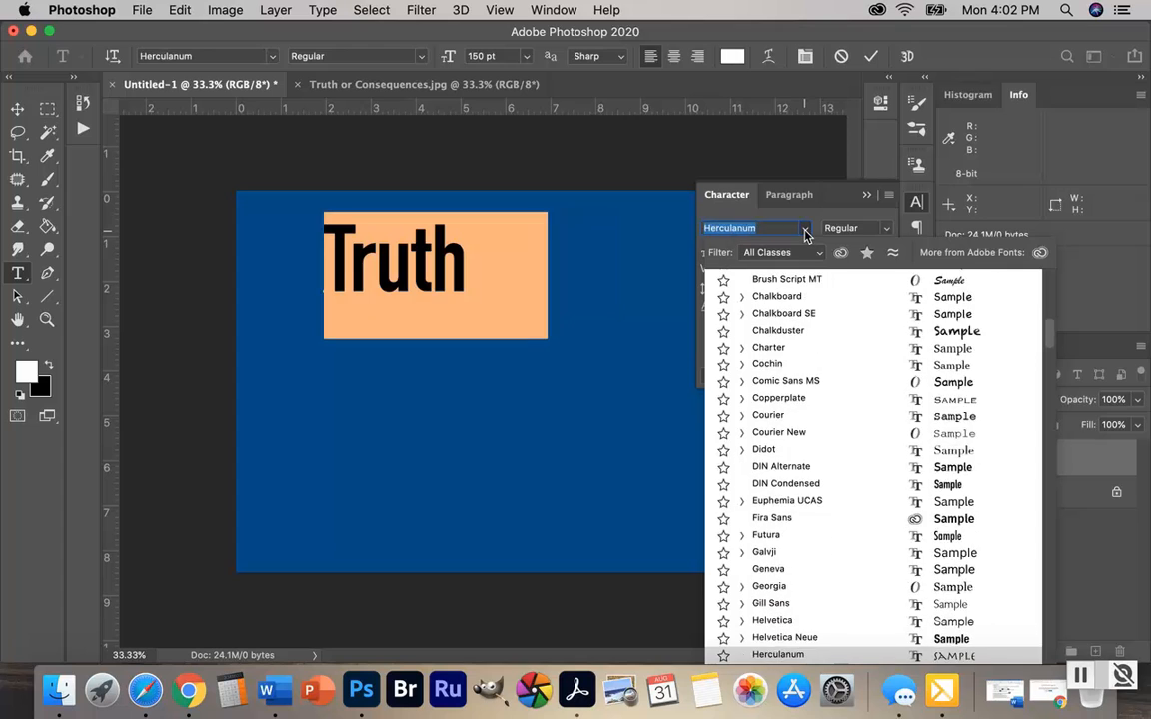
{"action": "key", "text": "Down"}
{"action": "key", "text": "Down"}
{"action": "key", "text": "Down"}
{"action": "key", "text": "Down"}
{"action": "key", "text": "Down"}
{"action": "key", "text": "Down"}
{"action": "key", "text": "Down"}
{"action": "key", "text": "Down"}
{"action": "key", "text": "Down"}
{"action": "key", "text": "Down"}
{"action": "key", "text": "Down"}
{"action": "key", "text": "Down"}
{"action": "key", "text": "Down"}
{"action": "key", "text": "Down"}
{"action": "key", "text": "Down"}
{"action": "key", "text": "Down"}
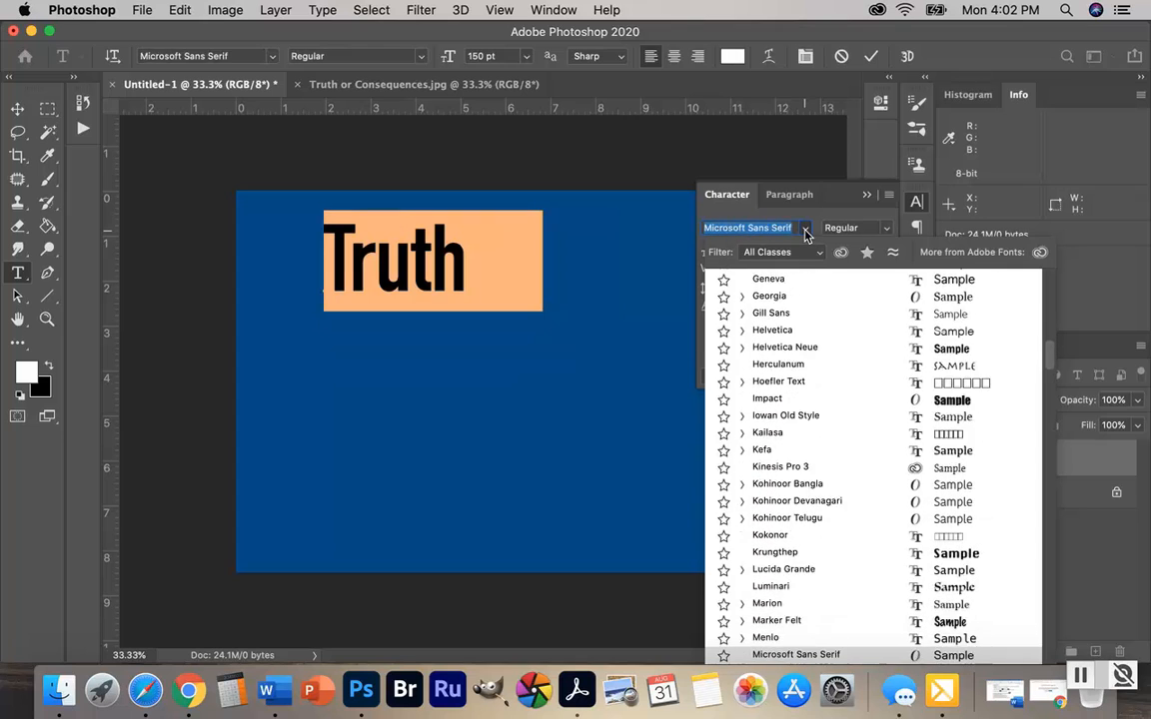
{"action": "key", "text": "Down"}
{"action": "key", "text": "Down"}
{"action": "key", "text": "Down"}
{"action": "key", "text": "Down"}
{"action": "key", "text": "Down"}
{"action": "key", "text": "Down"}
{"action": "key", "text": "Down"}
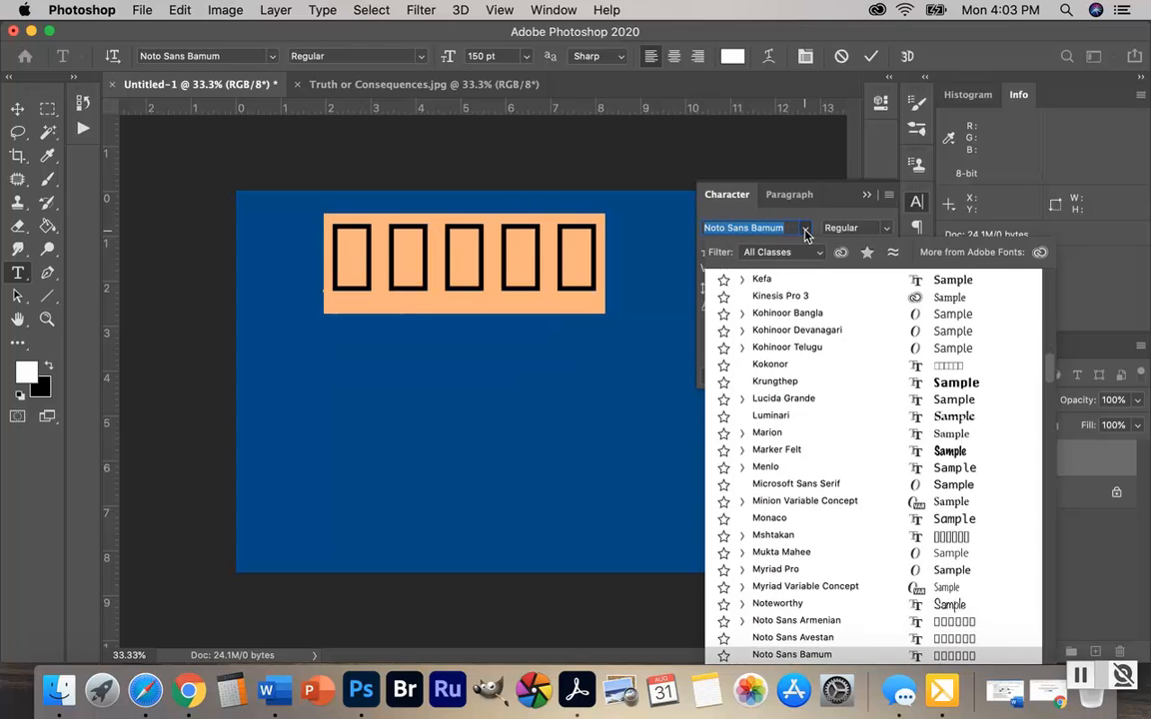
{"action": "key", "text": "Up"}
{"action": "key", "text": "Up"}
{"action": "key", "text": "Up"}
{"action": "key", "text": "Up"}
{"action": "key", "text": "Up"}
{"action": "key", "text": "Up"}
{"action": "key", "text": "Up"}
{"action": "key", "text": "Up"}
{"action": "key", "text": "Up"}
{"action": "key", "text": "Up"}
{"action": "key", "text": "Up"}
{"action": "key", "text": "Up"}
{"action": "key", "text": "Up"}
{"action": "key", "text": "Up"}
{"action": "key", "text": "Up"}
{"action": "key", "text": "Up"}
{"action": "key", "text": "Up"}
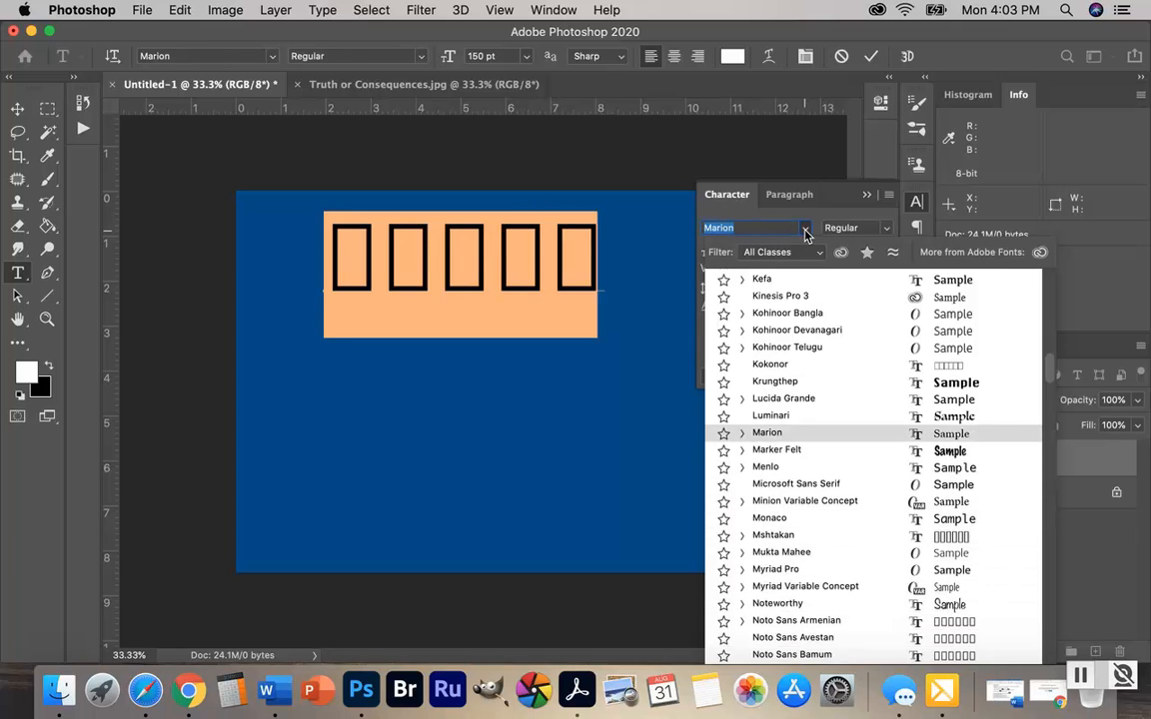
{"action": "key", "text": "Up"}
{"action": "key", "text": "Up"}
{"action": "key", "text": "Up"}
{"action": "key", "text": "Up"}
{"action": "key", "text": "Up"}
{"action": "key", "text": "Up"}
{"action": "key", "text": "Up"}
{"action": "key", "text": "Up"}
{"action": "key", "text": "Up"}
{"action": "key", "text": "Up"}
{"action": "key", "text": "Up"}
{"action": "key", "text": "Up"}
{"action": "key", "text": "Up"}
{"action": "key", "text": "Up"}
{"action": "key", "text": "Up"}
{"action": "key", "text": "Up"}
{"action": "key", "text": "Up"}
{"action": "key", "text": "Up"}
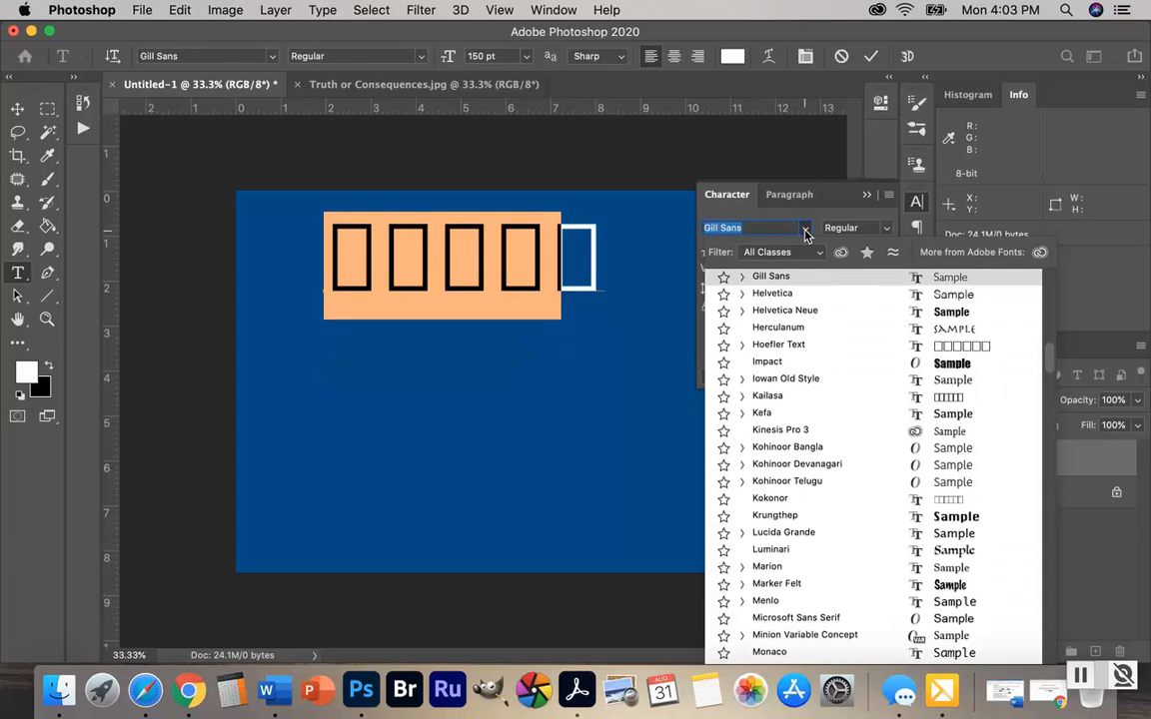
{"action": "key", "text": "Up"}
{"action": "key", "text": "Up"}
{"action": "key", "text": "Up"}
{"action": "key", "text": "Up"}
{"action": "key", "text": "Up"}
{"action": "key", "text": "Up"}
{"action": "key", "text": "Up"}
{"action": "key", "text": "Up"}
{"action": "key", "text": "Up"}
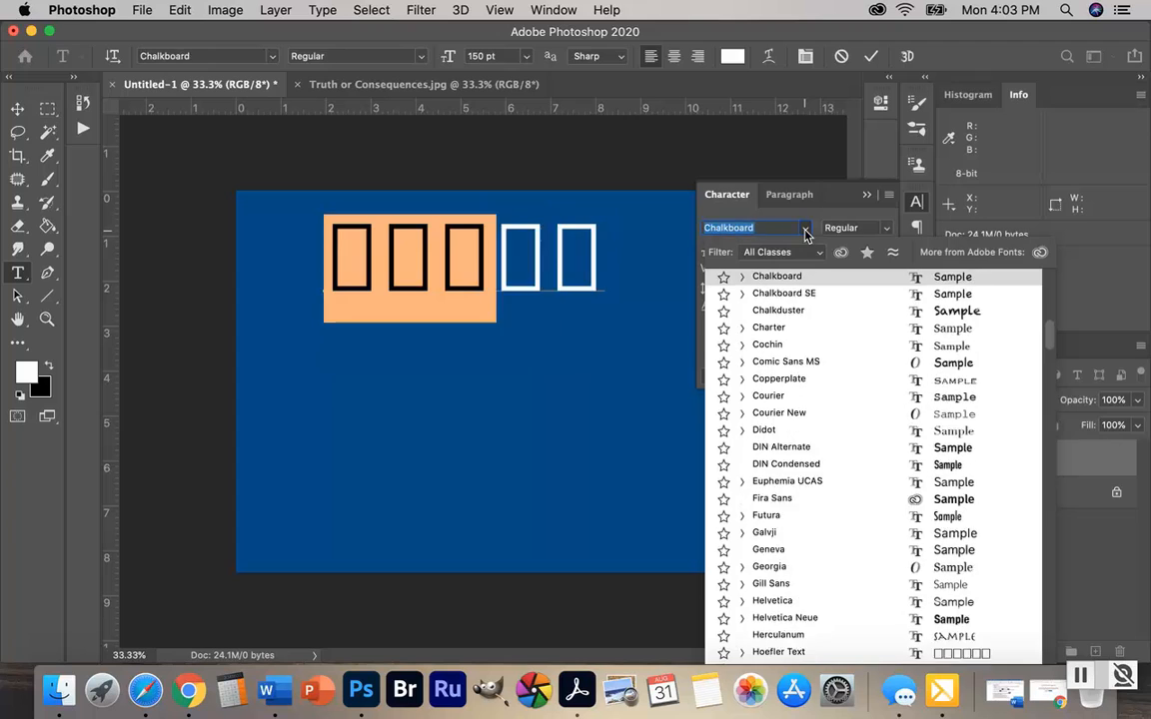
{"action": "key", "text": "Up"}
{"action": "key", "text": "Up"}
{"action": "key", "text": "Up"}
{"action": "key", "text": "Up"}
{"action": "key", "text": "Up"}
{"action": "key", "text": "Up"}
{"action": "key", "text": "Up"}
{"action": "key", "text": "Up"}
{"action": "key", "text": "Up"}
{"action": "key", "text": "Up"}
{"action": "key", "text": "Up"}
{"action": "key", "text": "Up"}
{"action": "key", "text": "Up"}
{"action": "key", "text": "Up"}
{"action": "key", "text": "Up"}
{"action": "key", "text": "Up"}
{"action": "key", "text": "Up"}
{"action": "key", "text": "Up"}
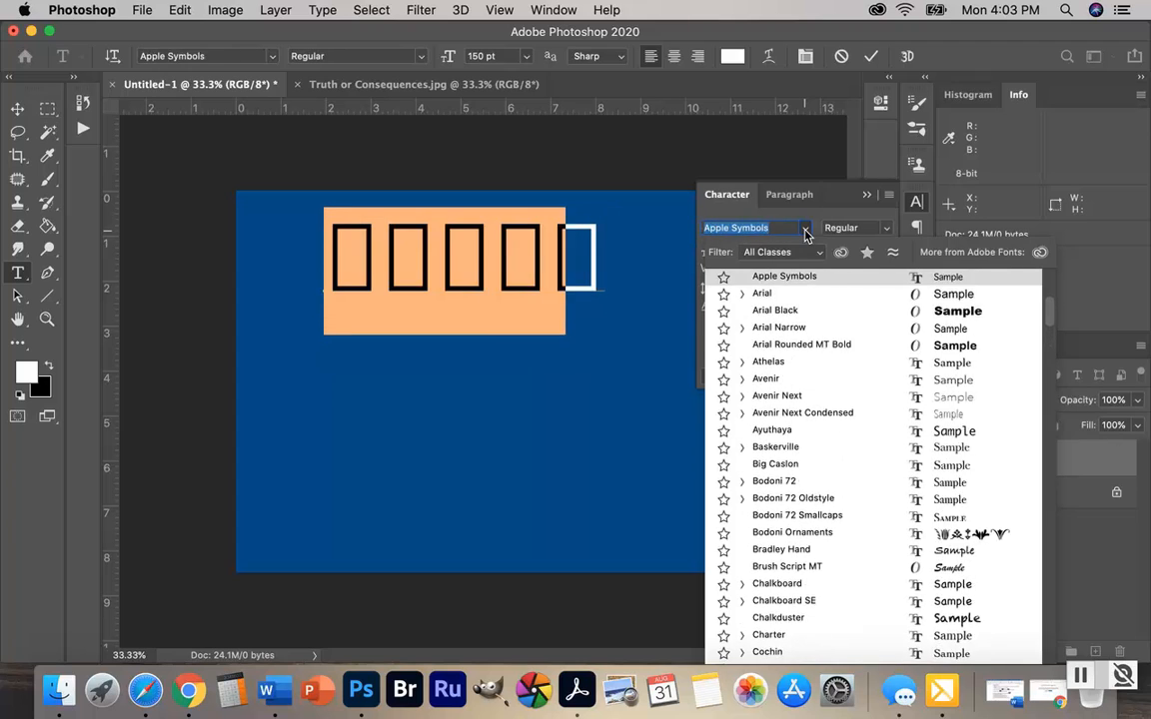
{"action": "key", "text": "Up"}
{"action": "key", "text": "Up"}
{"action": "key", "text": "Up"}
{"action": "key", "text": "Up"}
{"action": "key", "text": "Up"}
{"action": "key", "text": "Up"}
{"action": "key", "text": "Up"}
{"action": "key", "text": "Up"}
{"action": "key", "text": "Up"}
{"action": "key", "text": "Up"}
{"action": "key", "text": "Up"}
{"action": "key", "text": "Up"}
{"action": "key", "text": "Up"}
{"action": "key", "text": "Up"}
{"action": "key", "text": "Up"}
{"action": "key", "text": "Up"}
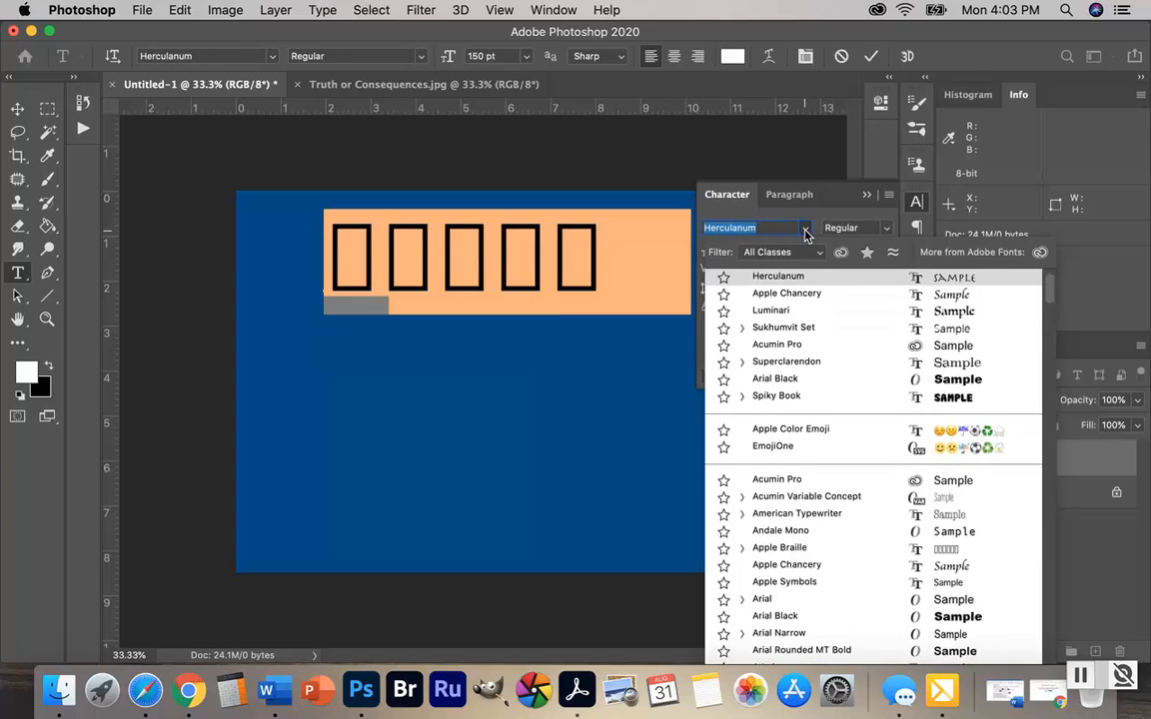
{"action": "key", "text": "Up"}
{"action": "key", "text": "Up"}
{"action": "key", "text": "Down"}
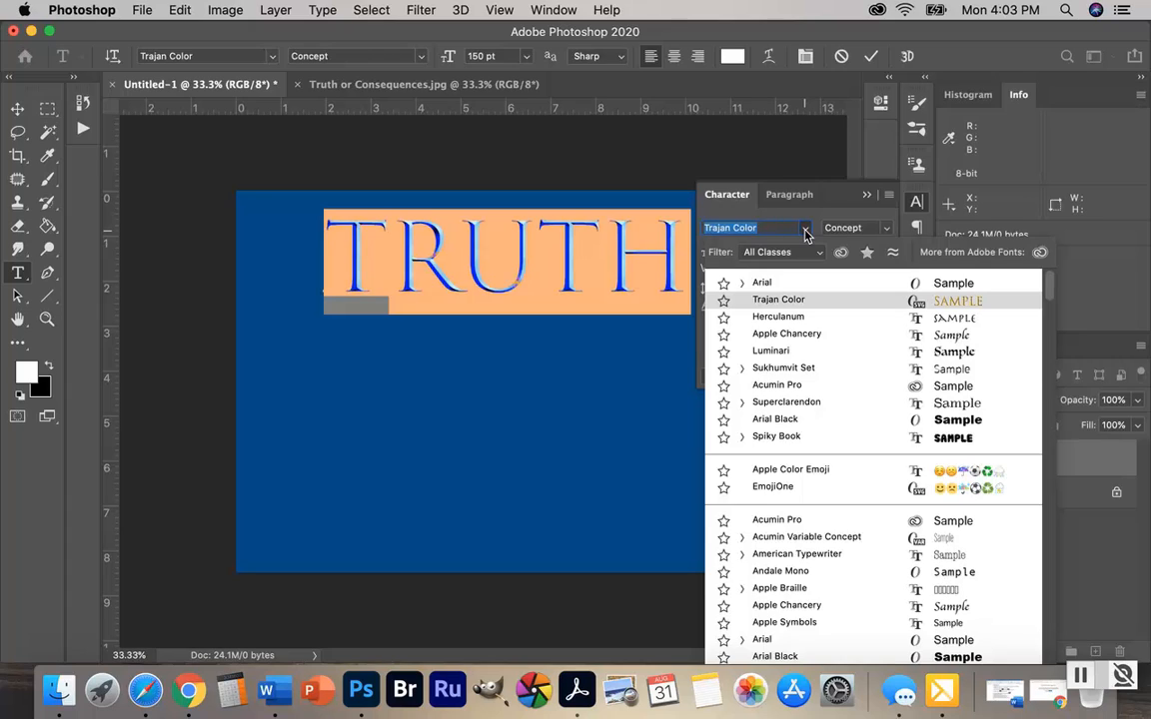
{"action": "key", "text": "Escape"}
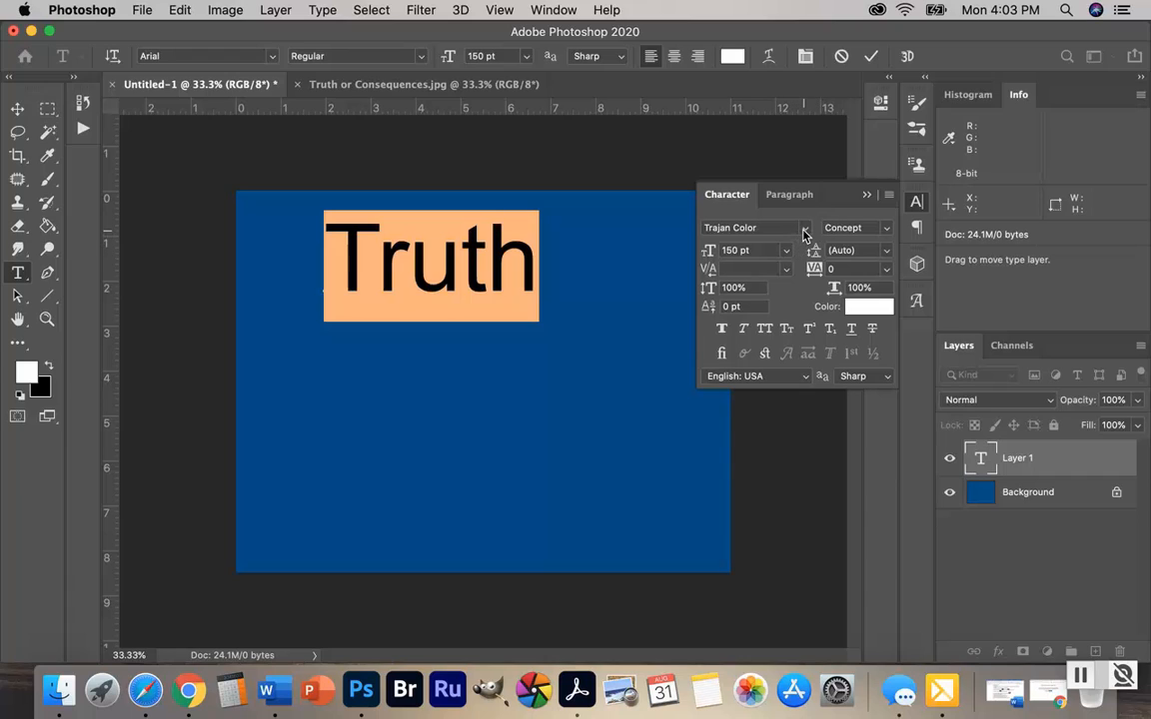
Apply the Trajan Color font to the whole word "Truth" and commit the text
{"action": "left_click", "coordinate": [805, 229]}
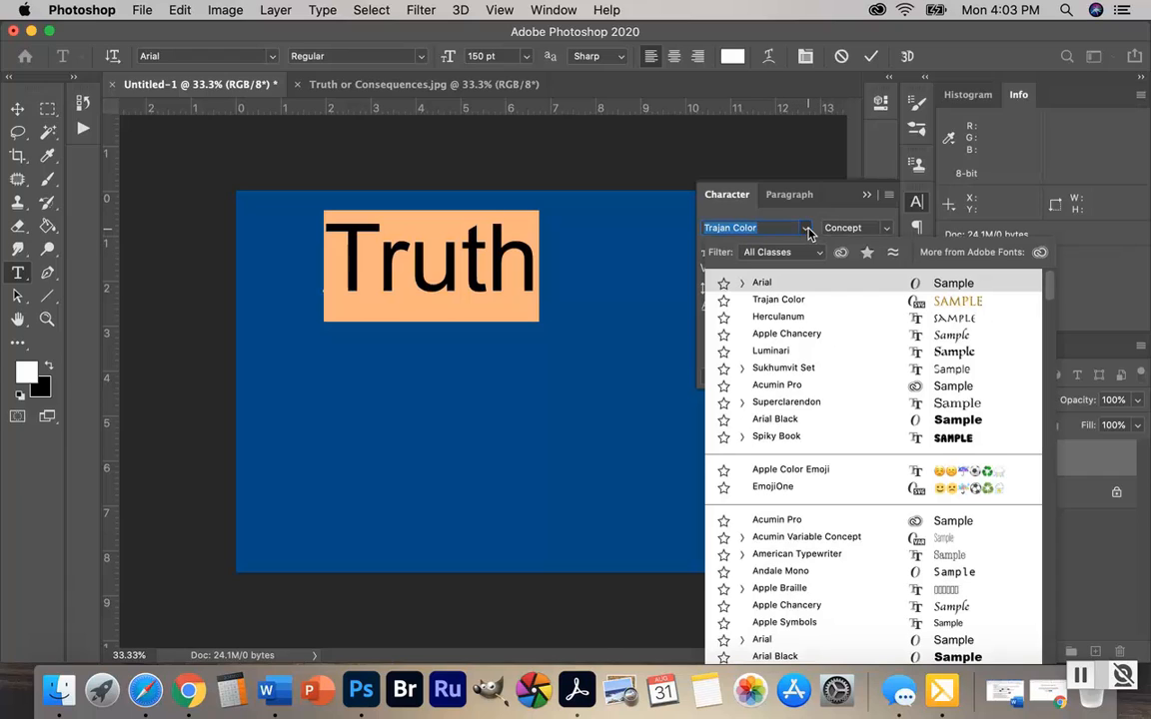
{"action": "left_click", "coordinate": [532, 258]}
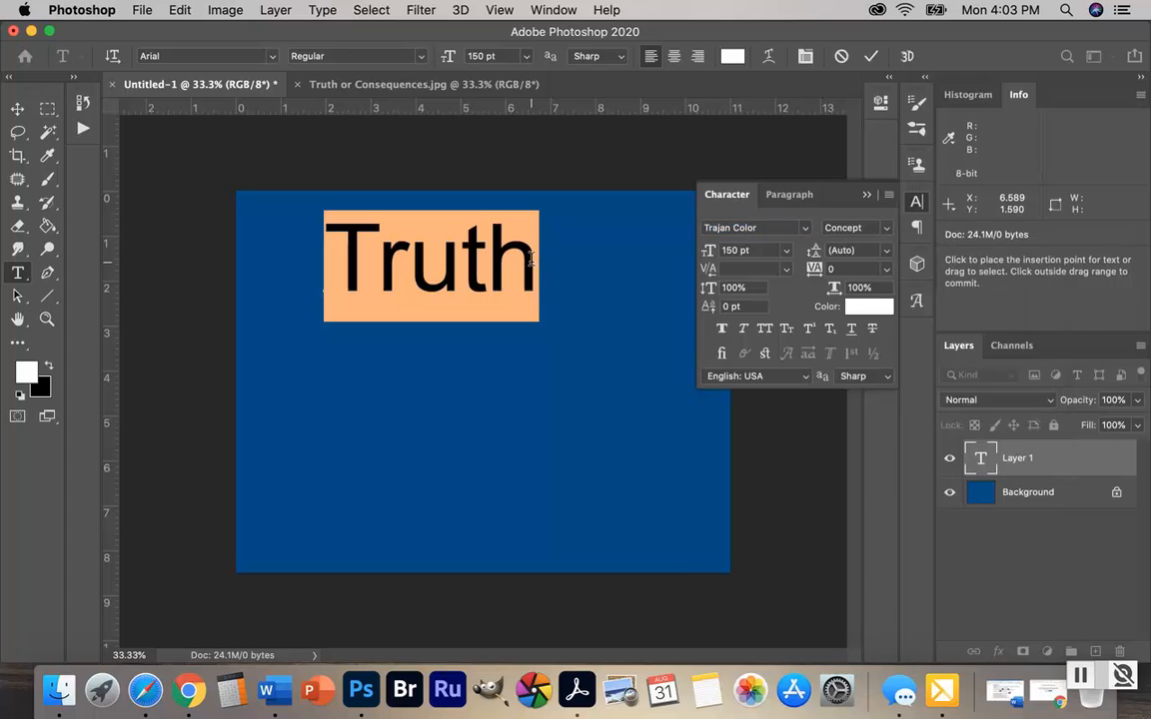
{"action": "left_click", "coordinate": [531, 259]}
{"action": "left_click_drag", "start_coordinate": [534, 259], "coordinate": [335, 256]}
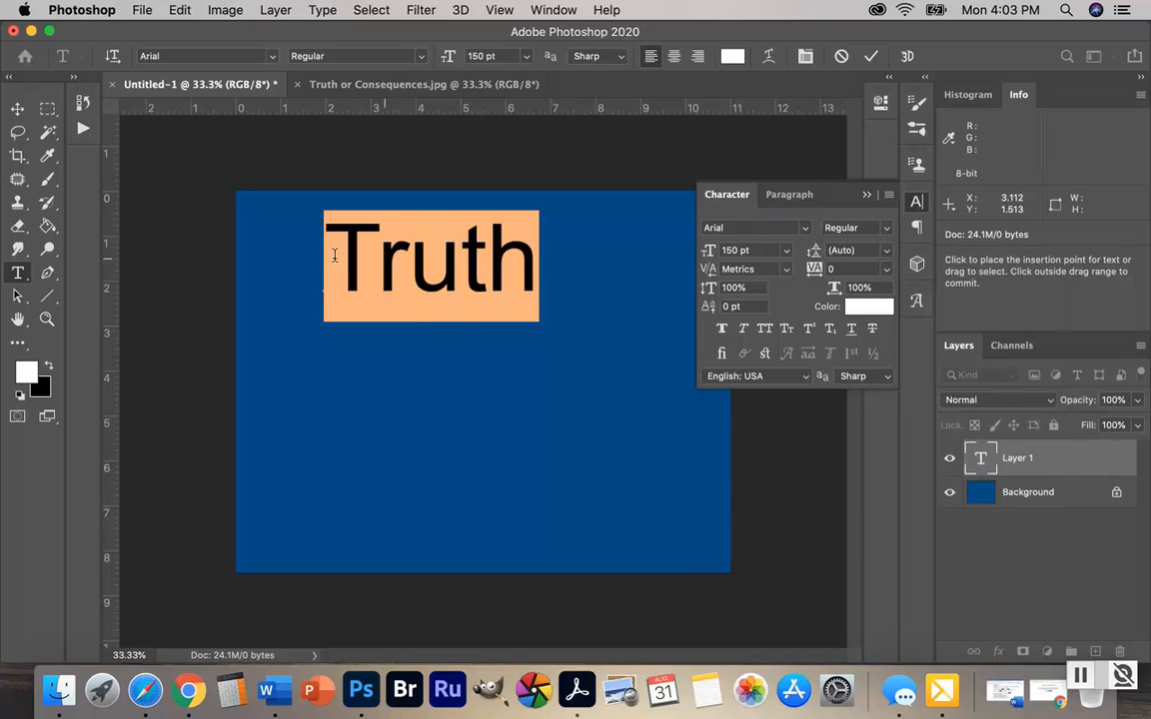
{"action": "left_click", "coordinate": [805, 232]}
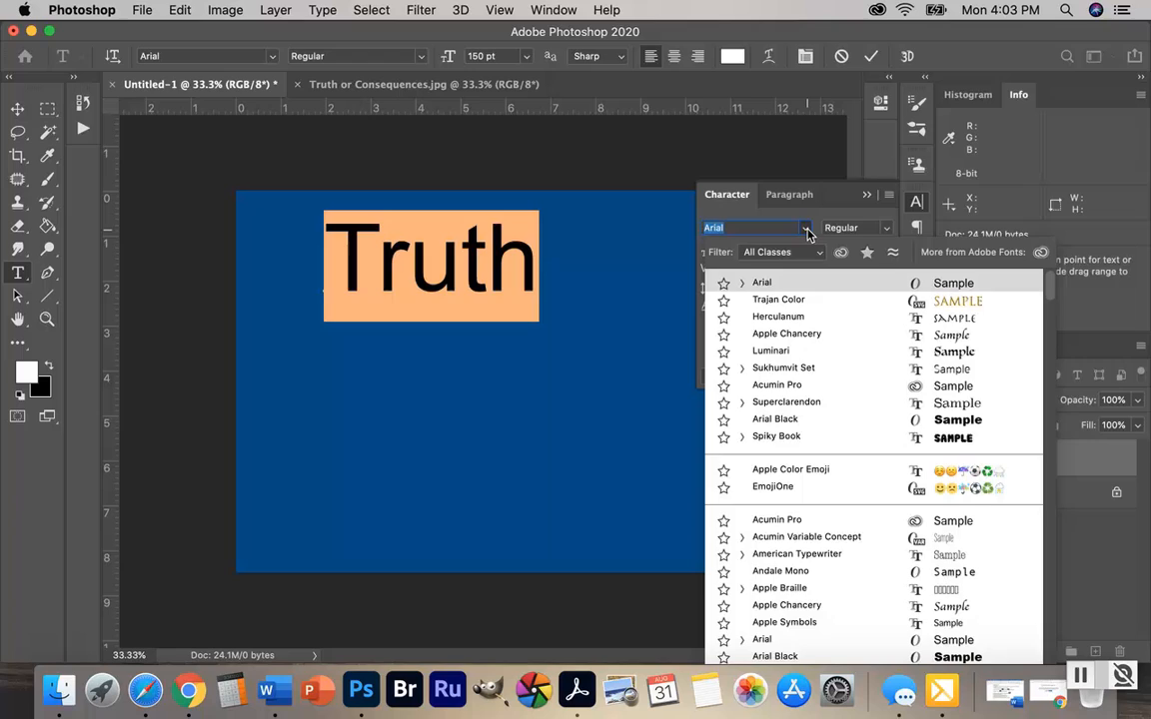
{"action": "left_click", "coordinate": [775, 302]}
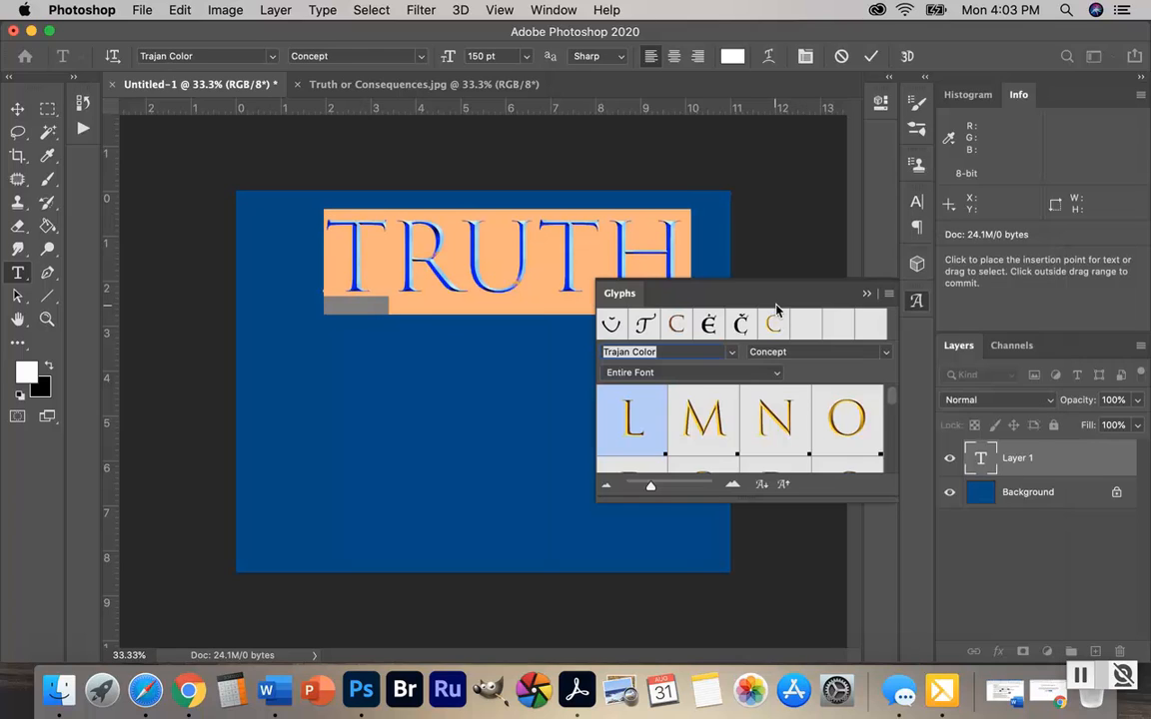
{"action": "left_click", "coordinate": [919, 301]}
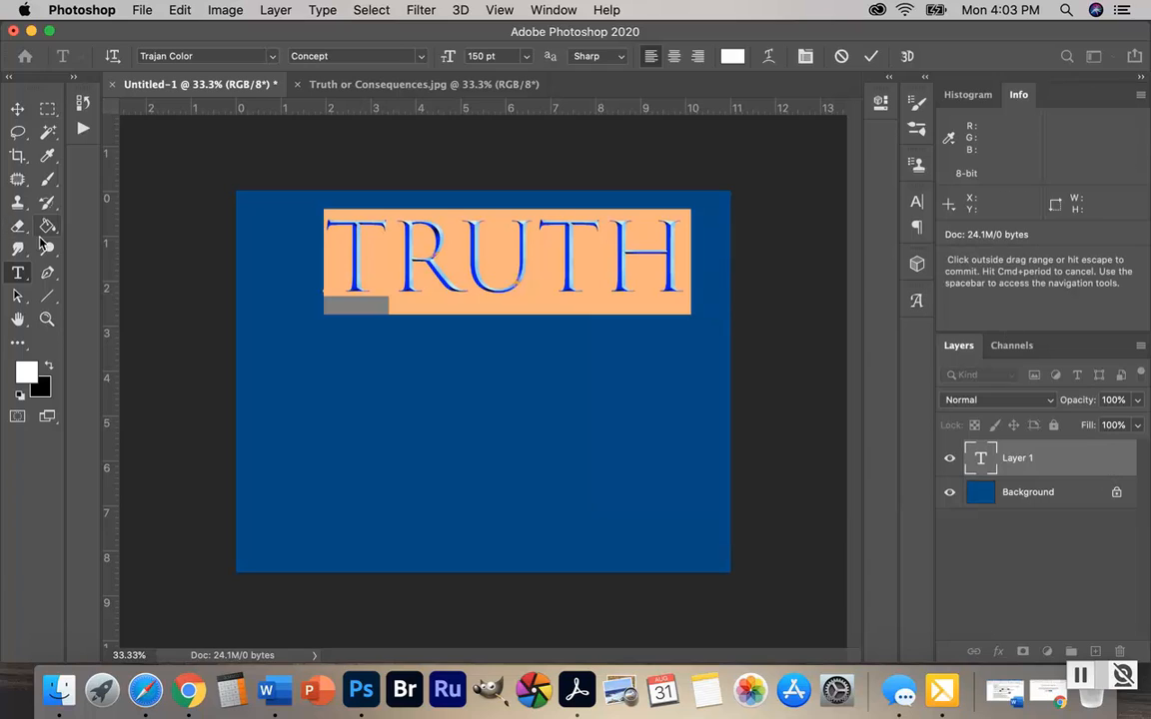
{"action": "left_click", "coordinate": [1082, 459]}
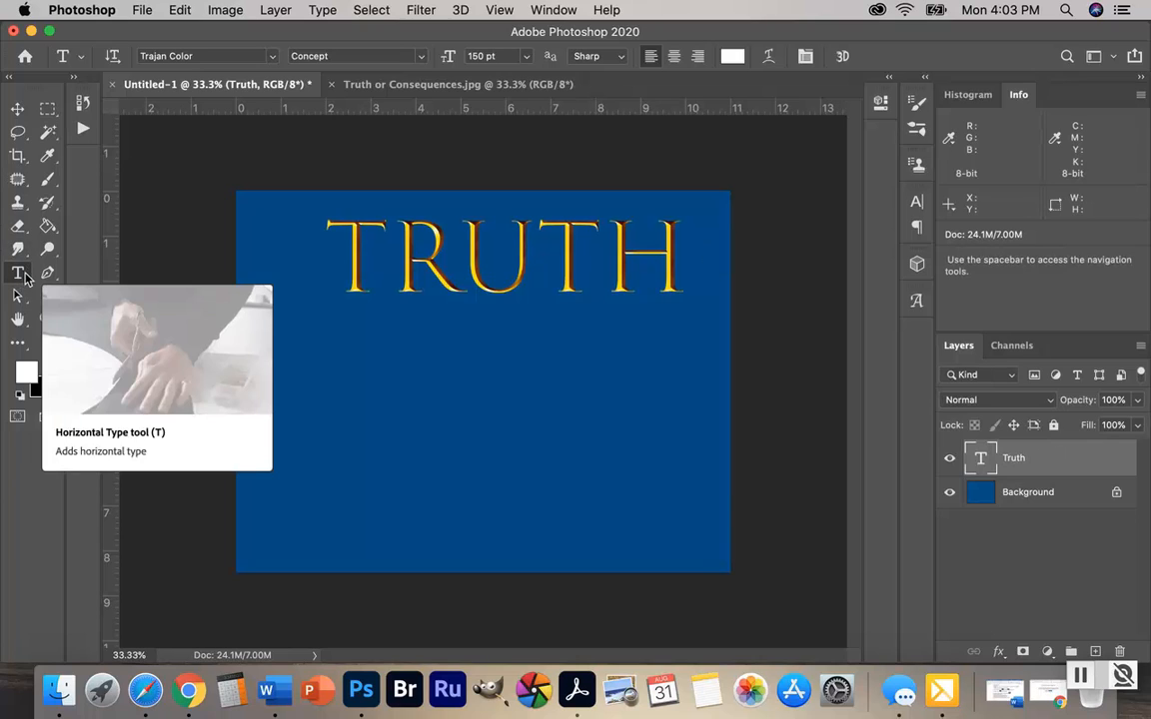
Add the horizontal text "or" in Arial Regular at 72 pt below "Truth", near the middle of the canvas
{"action": "left_click", "coordinate": [416, 400]}
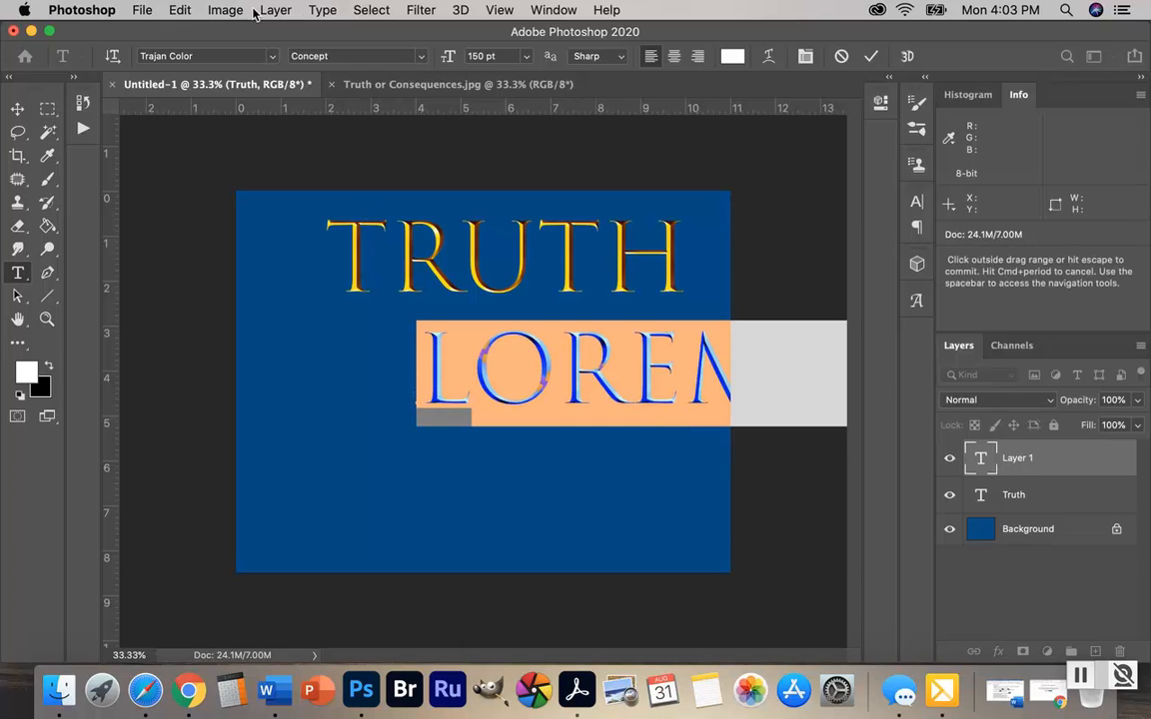
{"action": "left_click", "coordinate": [271, 57]}
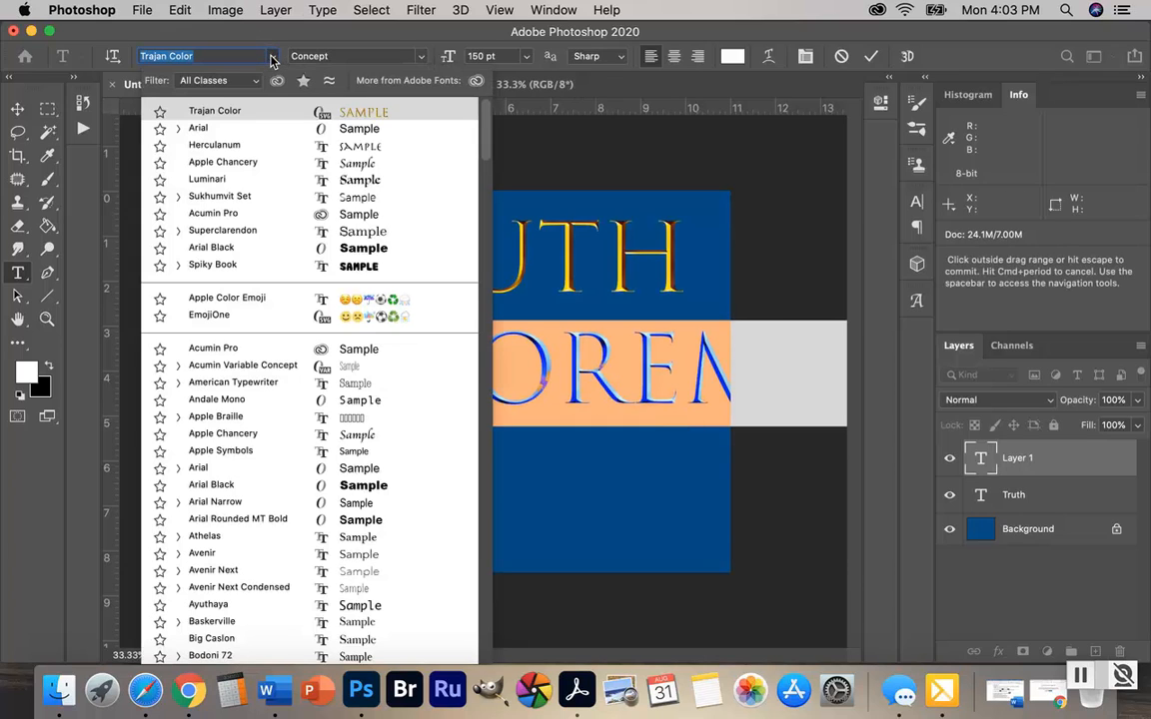
{"action": "left_click", "coordinate": [197, 130]}
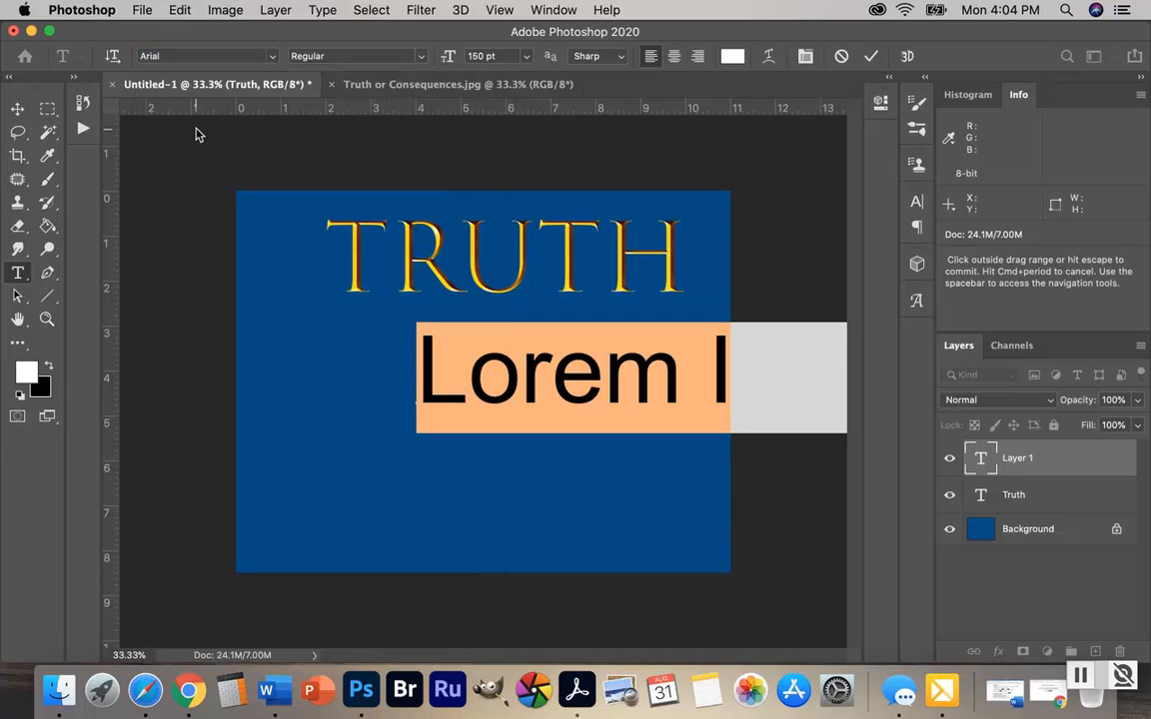
{"action": "left_click", "coordinate": [525, 57]}
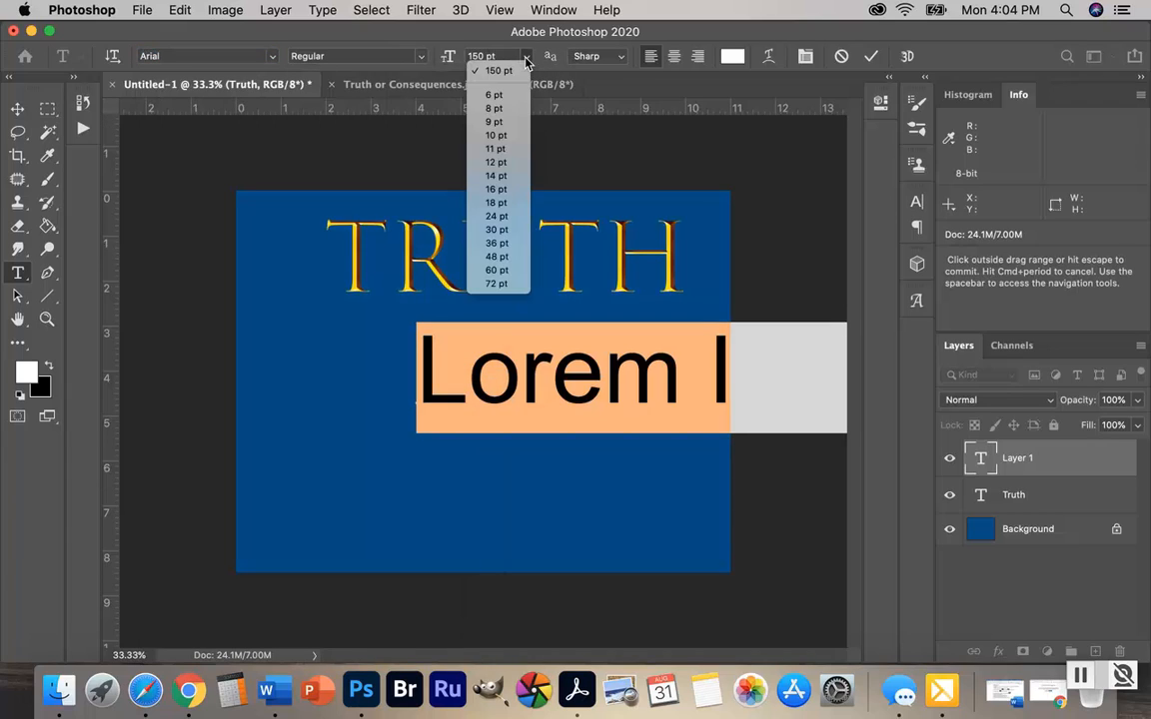
{"action": "left_click", "coordinate": [499, 285]}
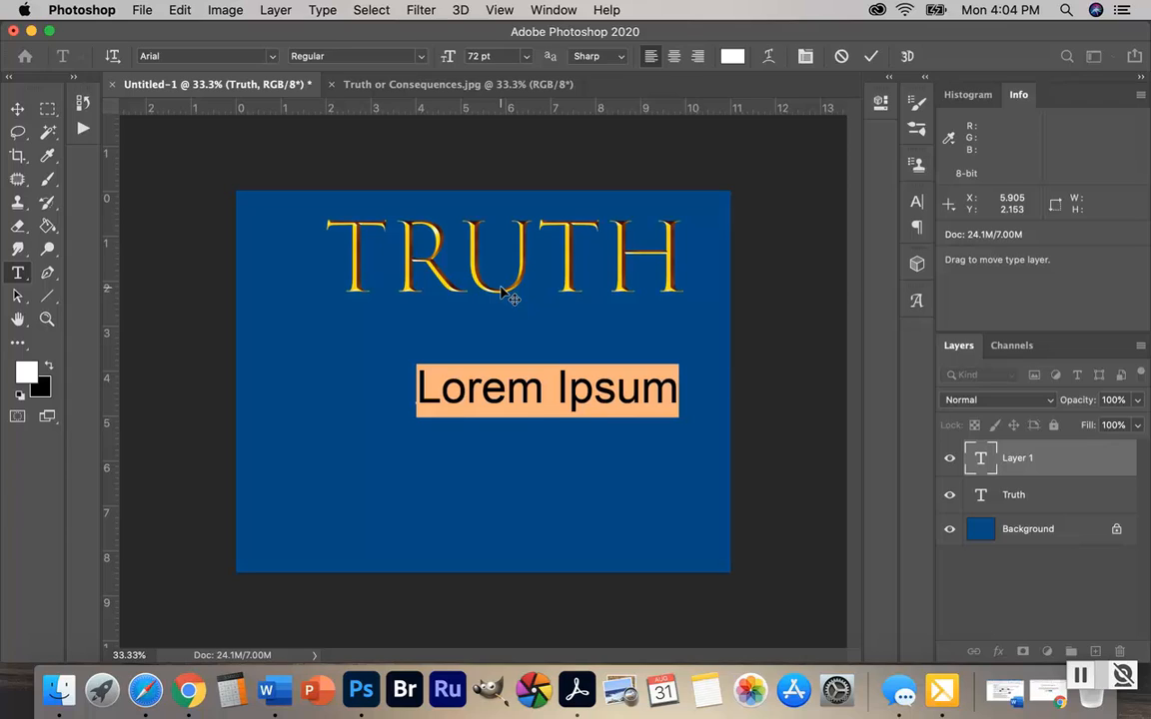
{"action": "type", "text": "or"}
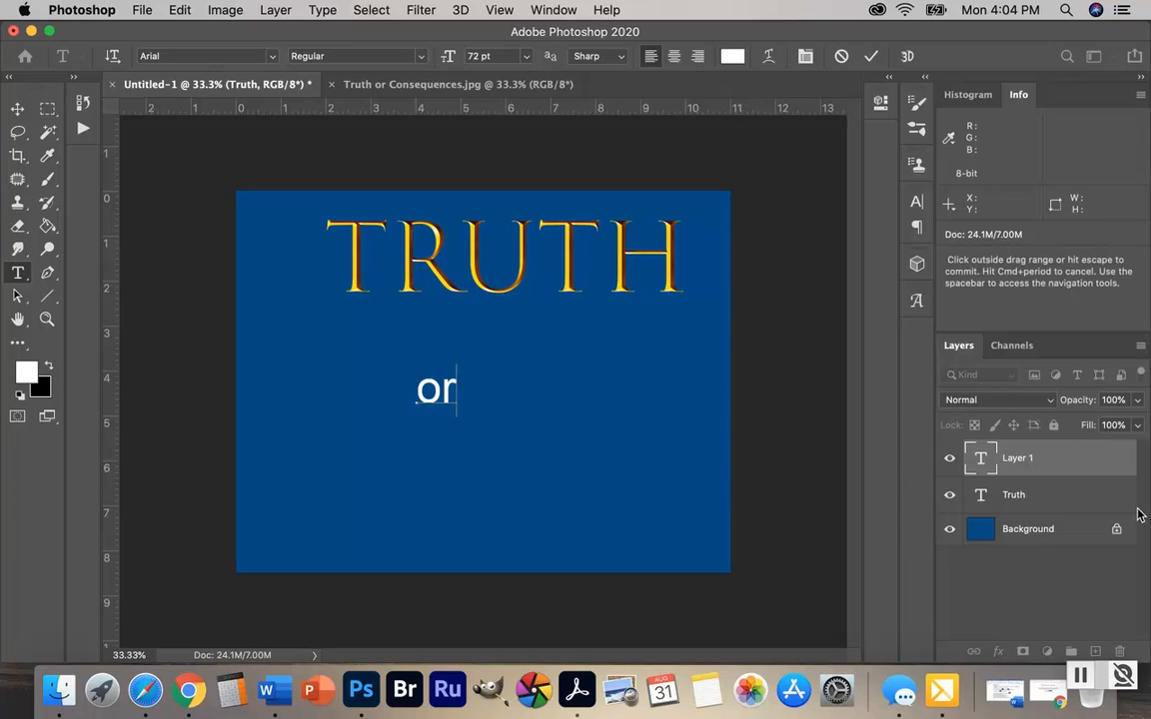
Turn on the transform controls and move the text "or" left and slightly up, beneath the "R" area of "Truth"
{"action": "left_click", "coordinate": [16, 110]}
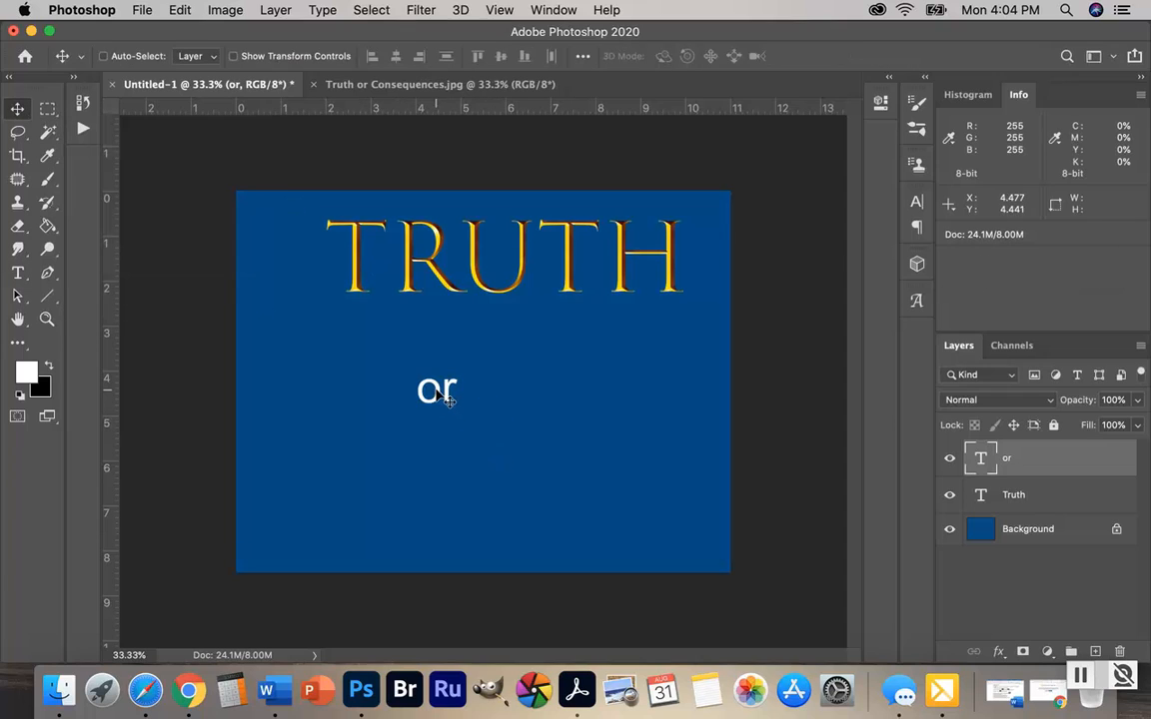
{"action": "left_click", "coordinate": [233, 56]}
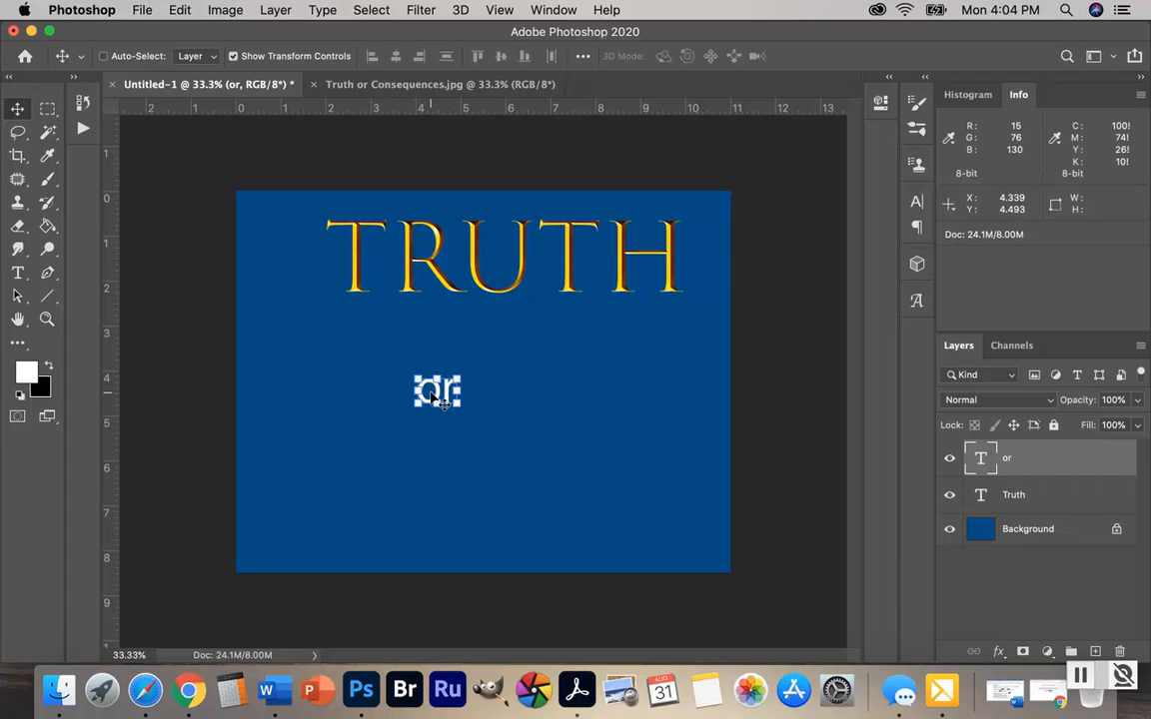
{"action": "left_click_drag", "start_coordinate": [433, 398], "coordinate": [384, 371]}
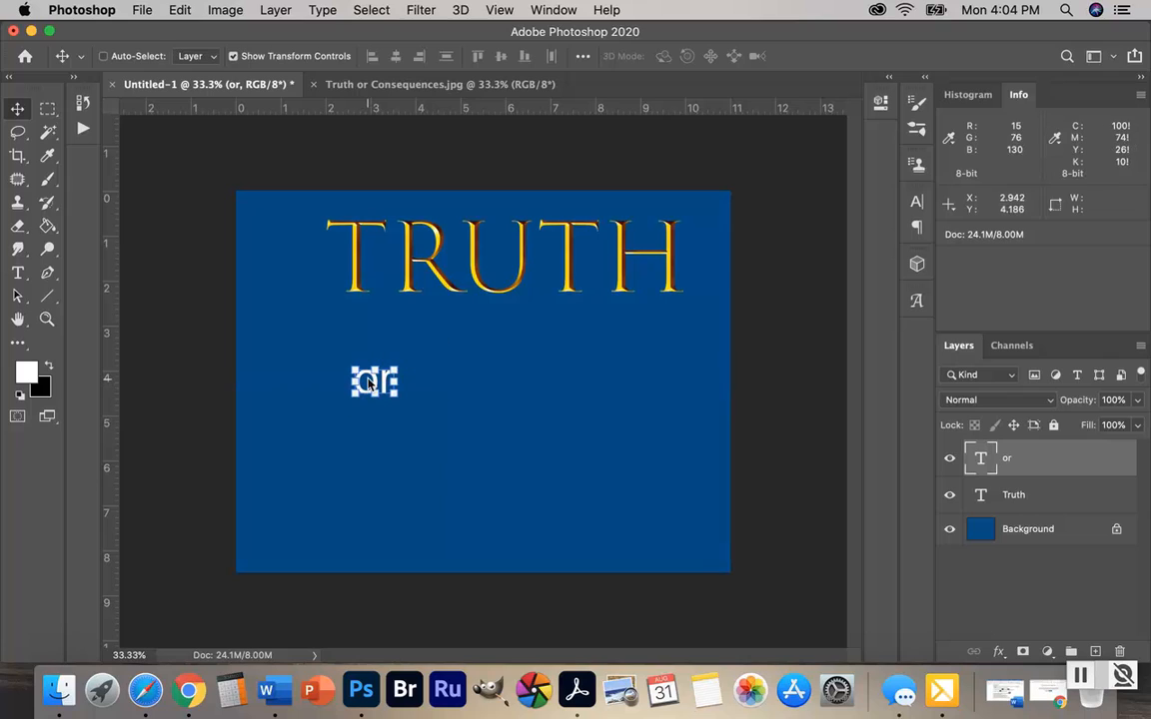
Move the text "Truth" down and slightly left so it is centered across the canvas just above "or", and reselect the "or" layer
{"action": "left_click", "coordinate": [1064, 498]}
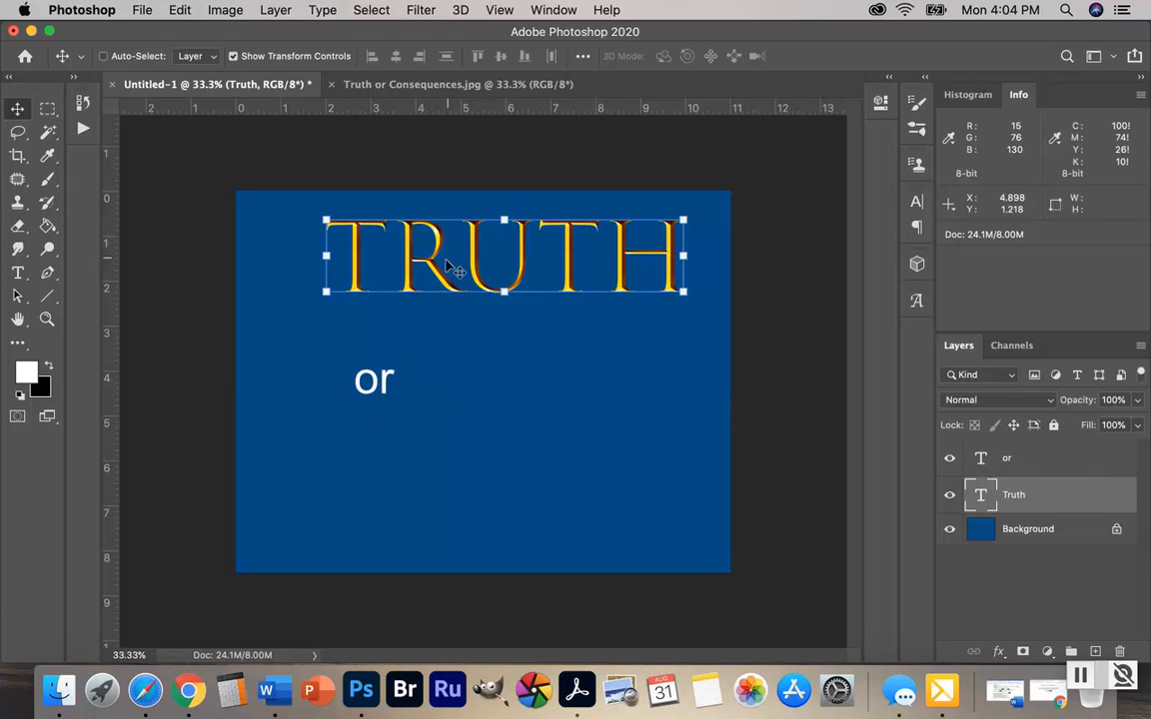
{"action": "left_click_drag", "start_coordinate": [439, 266], "coordinate": [412, 326]}
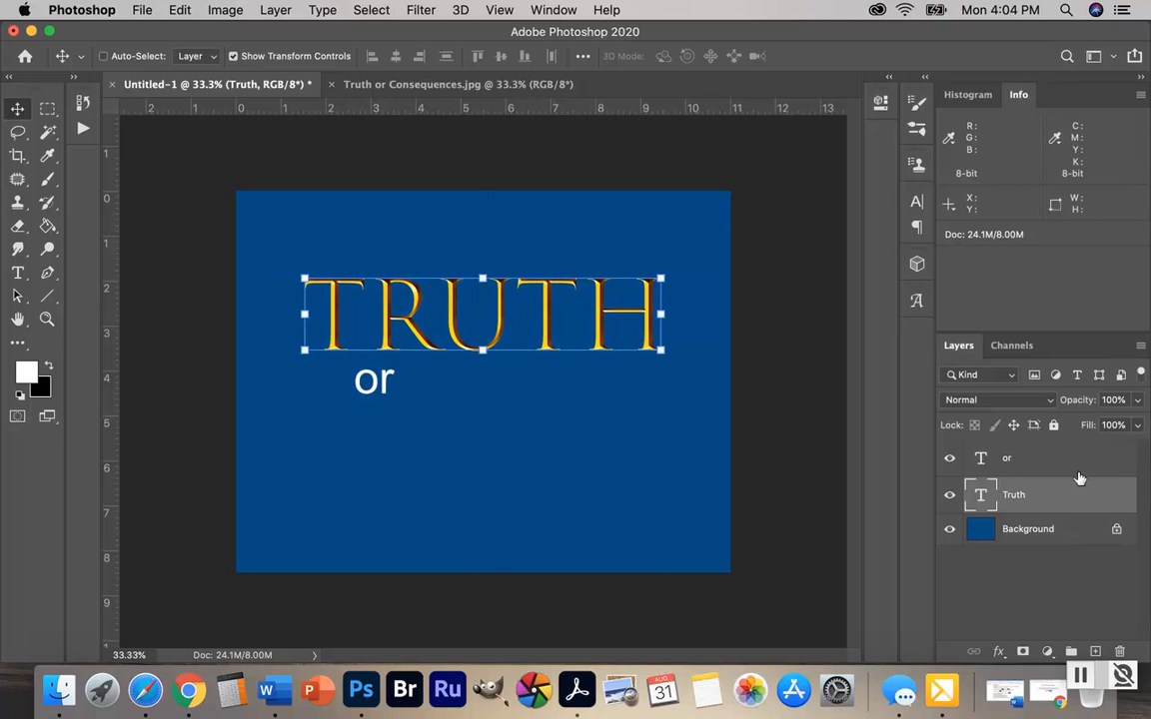
{"action": "left_click", "coordinate": [1061, 456]}
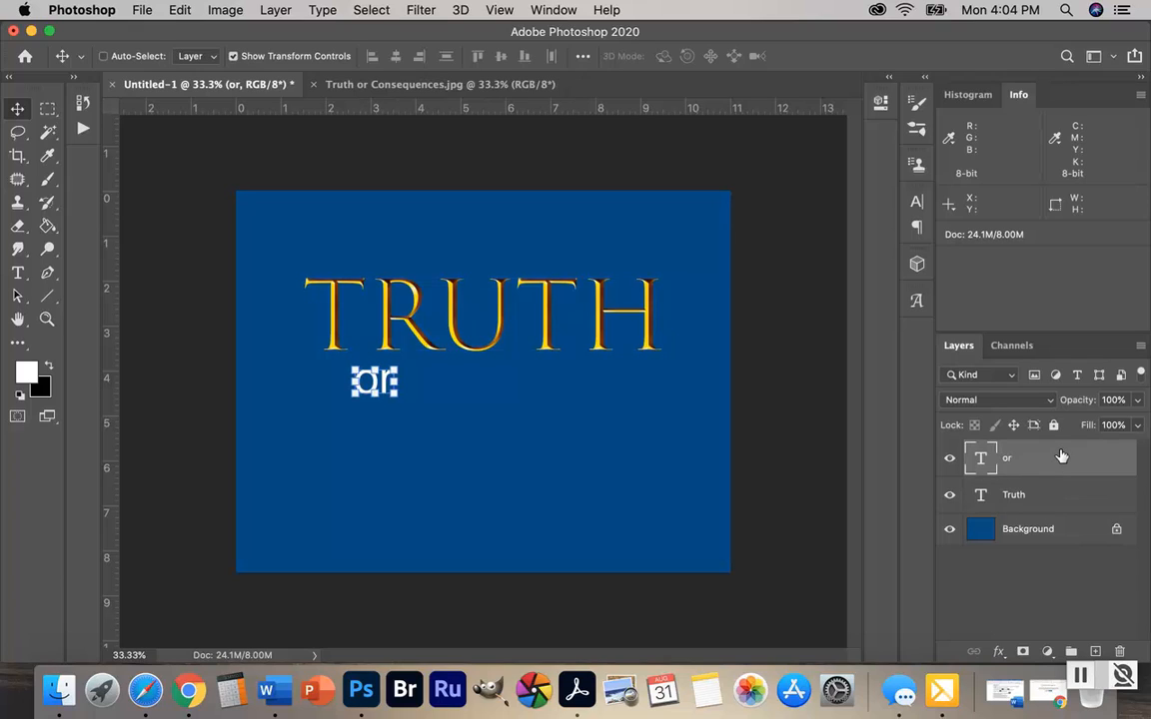
Add the horizontal text "Consequences" in Arial Regular at 72 pt below "or" and commit it as its own layer
{"action": "left_click", "coordinate": [18, 274]}
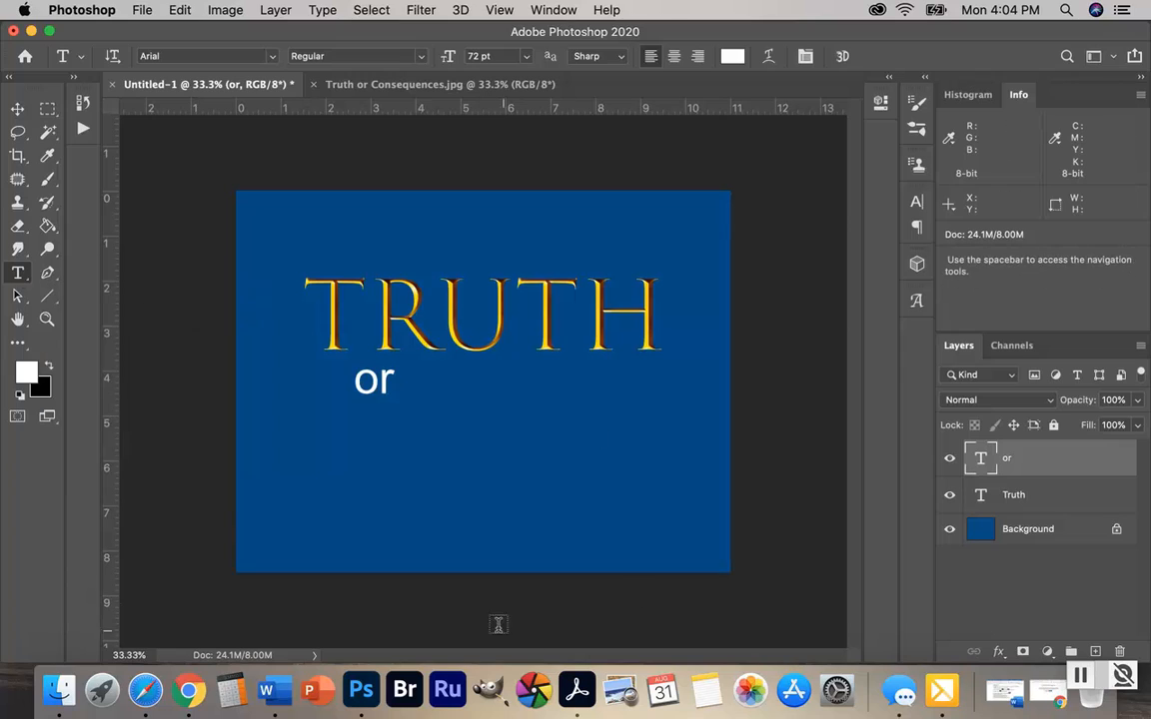
{"action": "left_click", "coordinate": [385, 480]}
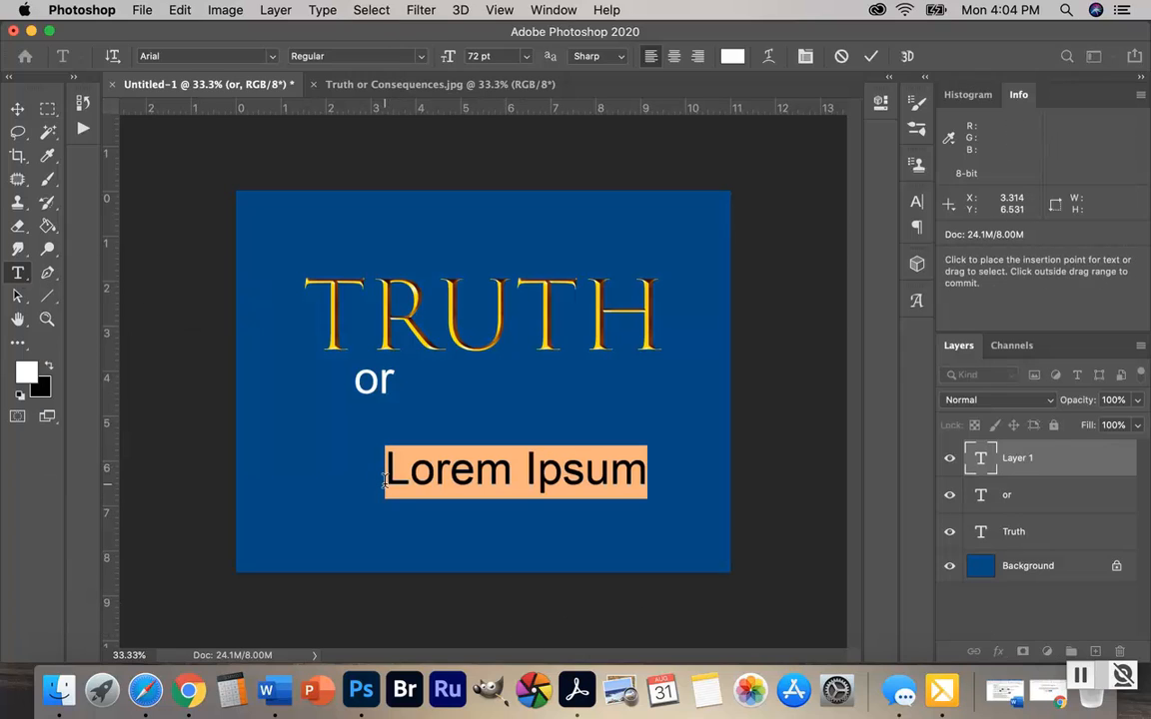
{"action": "type", "text": "Cons"}
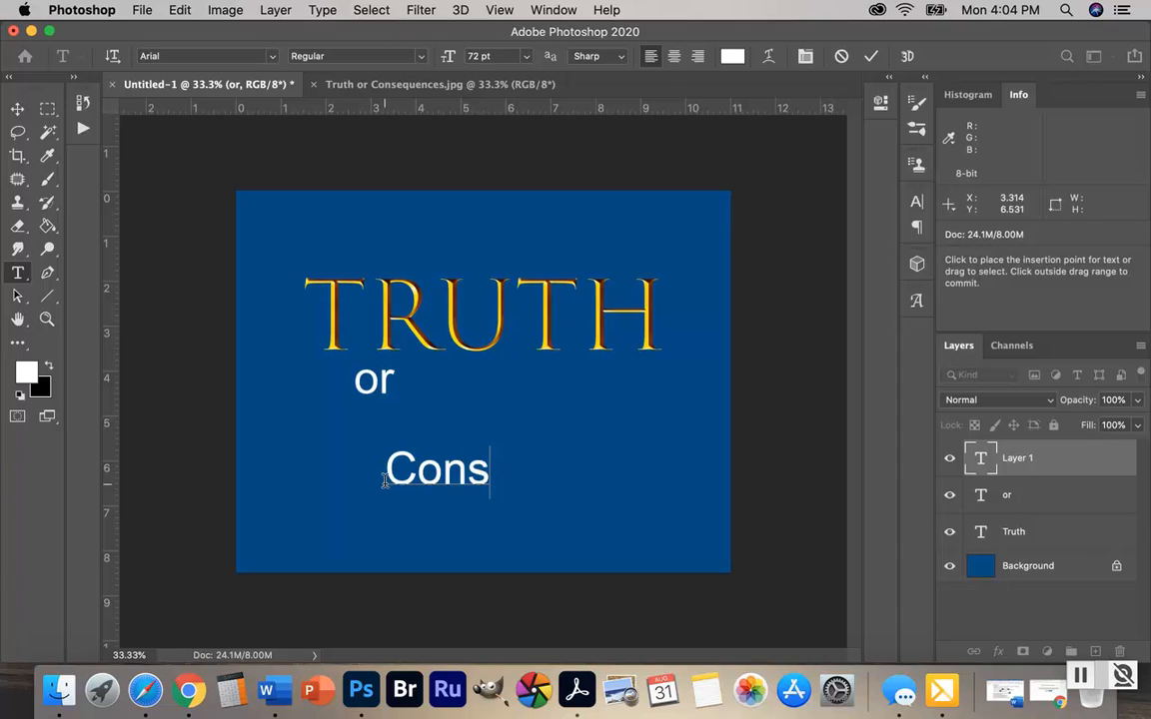
{"action": "type", "text": "eq"}
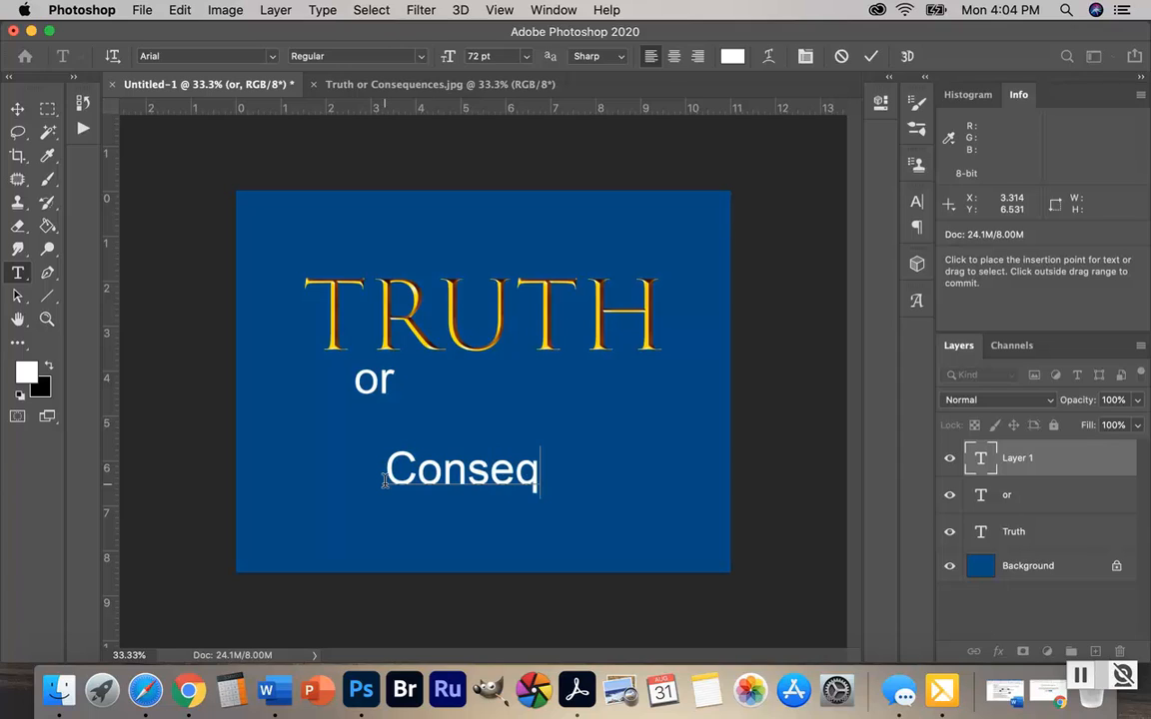
{"action": "type", "text": "uences"}
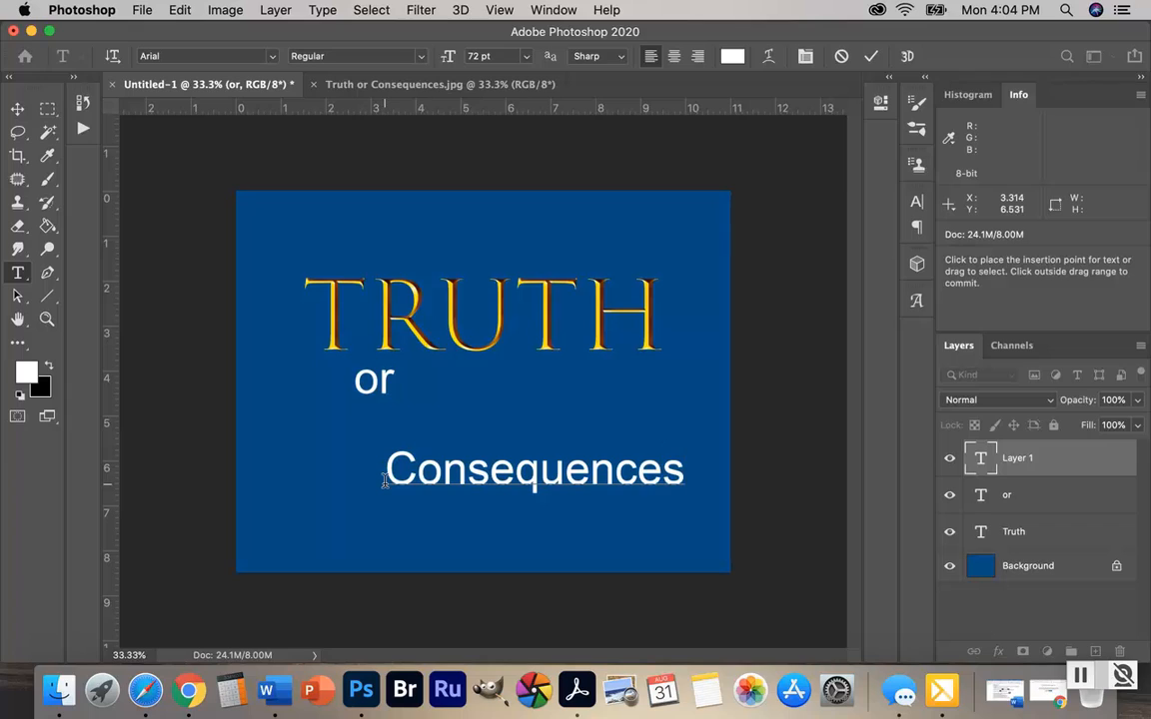
{"action": "left_click", "coordinate": [1067, 462]}
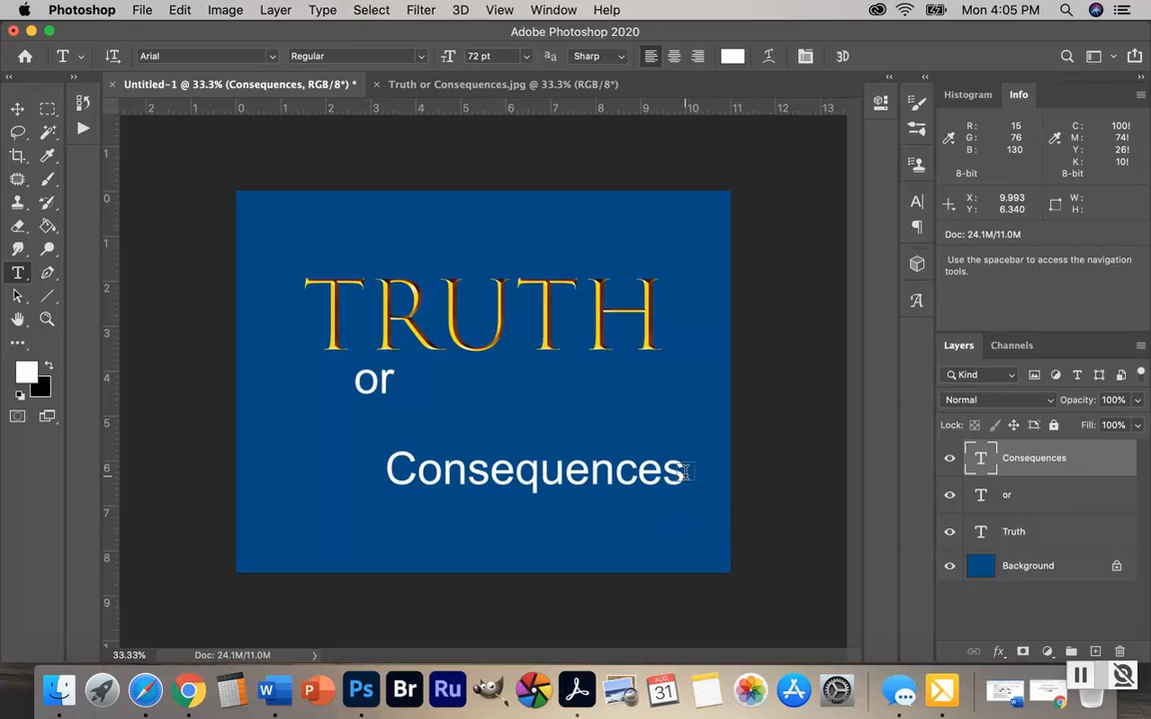
{"action": "left_click_drag", "start_coordinate": [686, 472], "coordinate": [542, 470]}
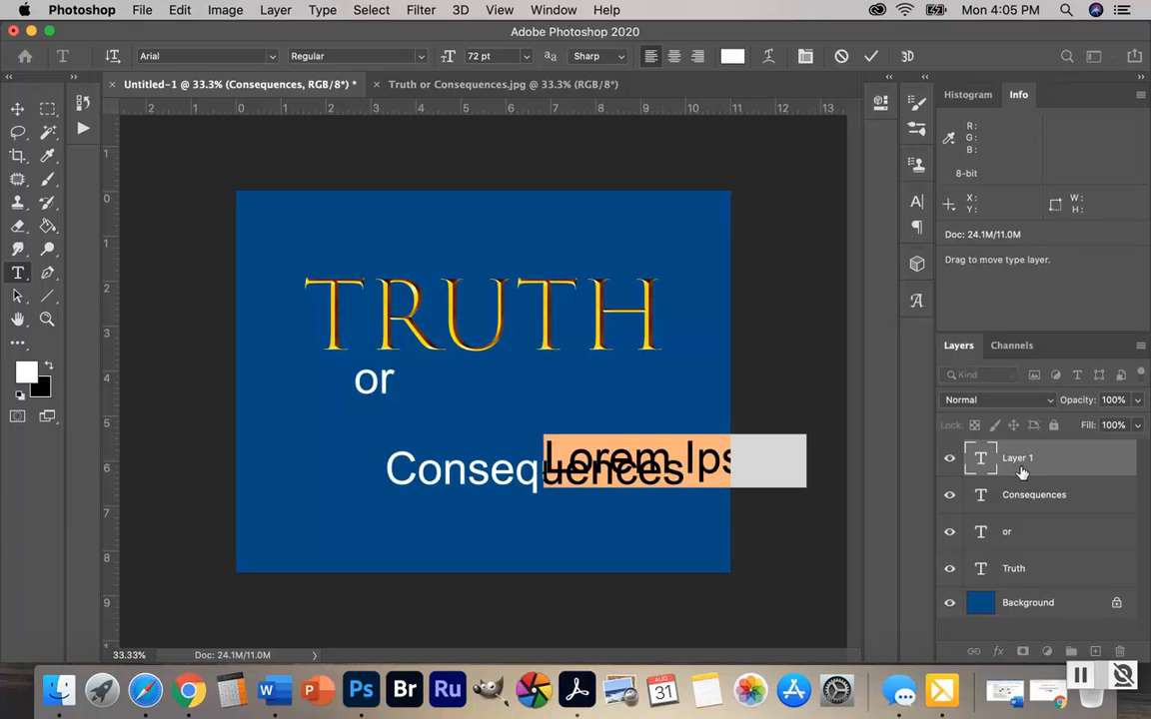
{"action": "left_click", "coordinate": [1086, 461]}
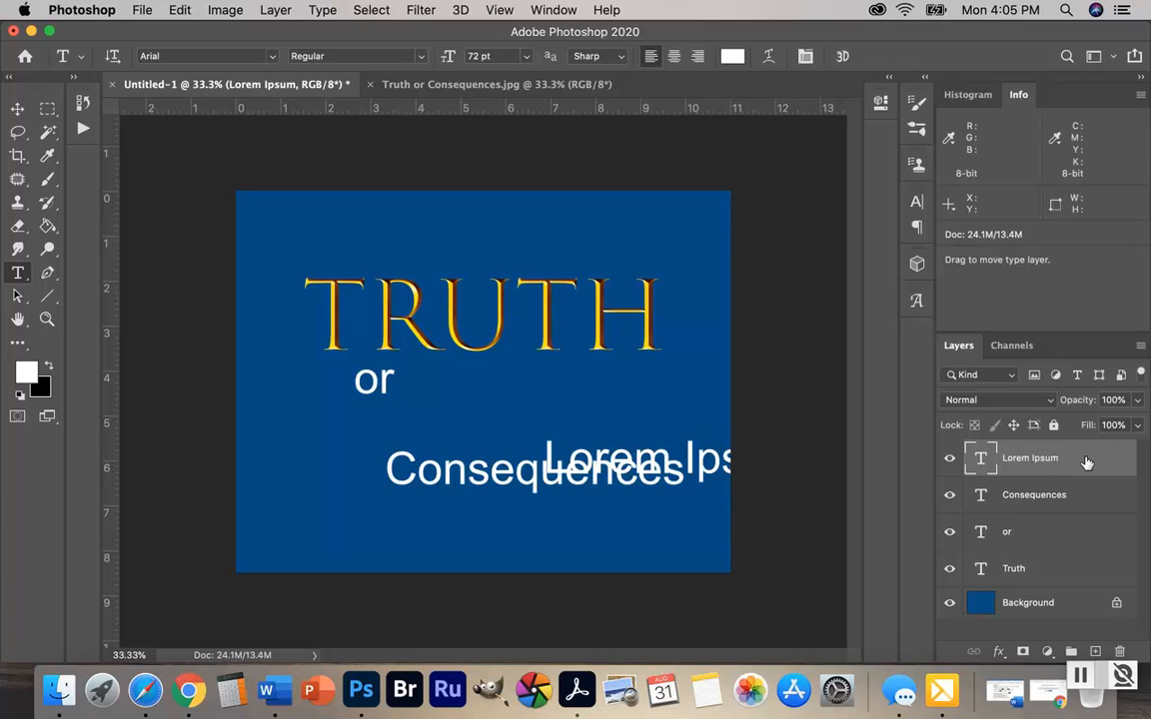
{"action": "key", "text": "Delete"}
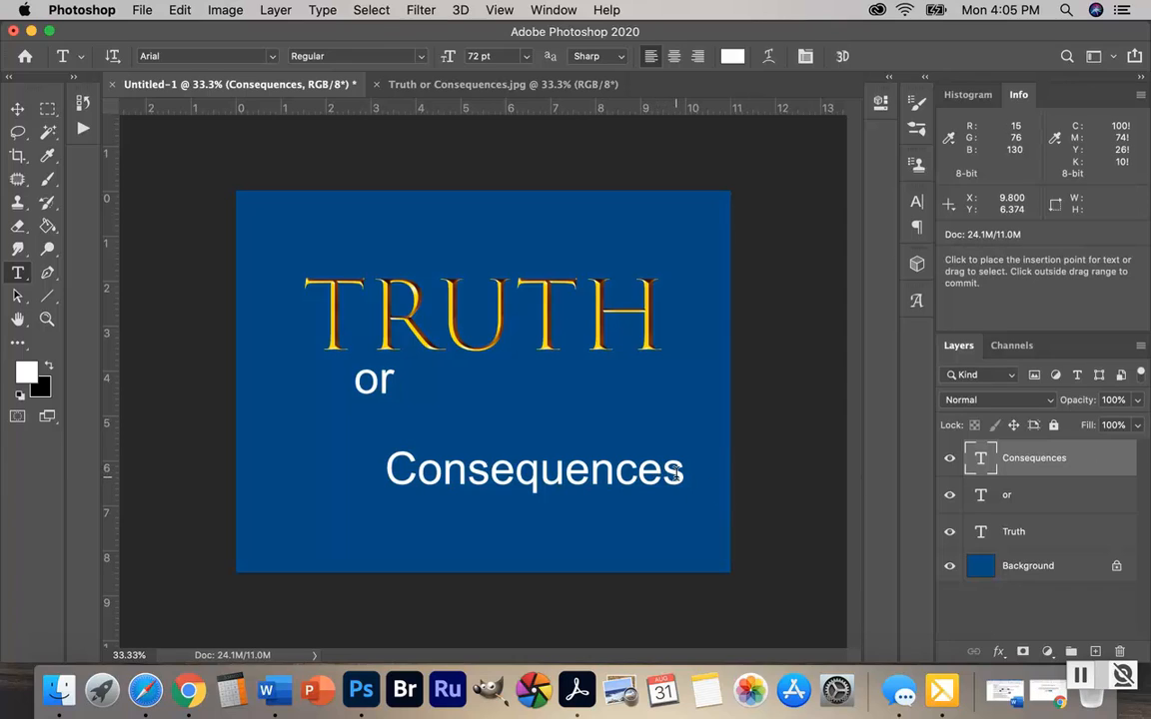
Apply the Luminari Regular font to the whole word "Consequences"
{"action": "left_click_drag", "start_coordinate": [678, 472], "coordinate": [381, 501]}
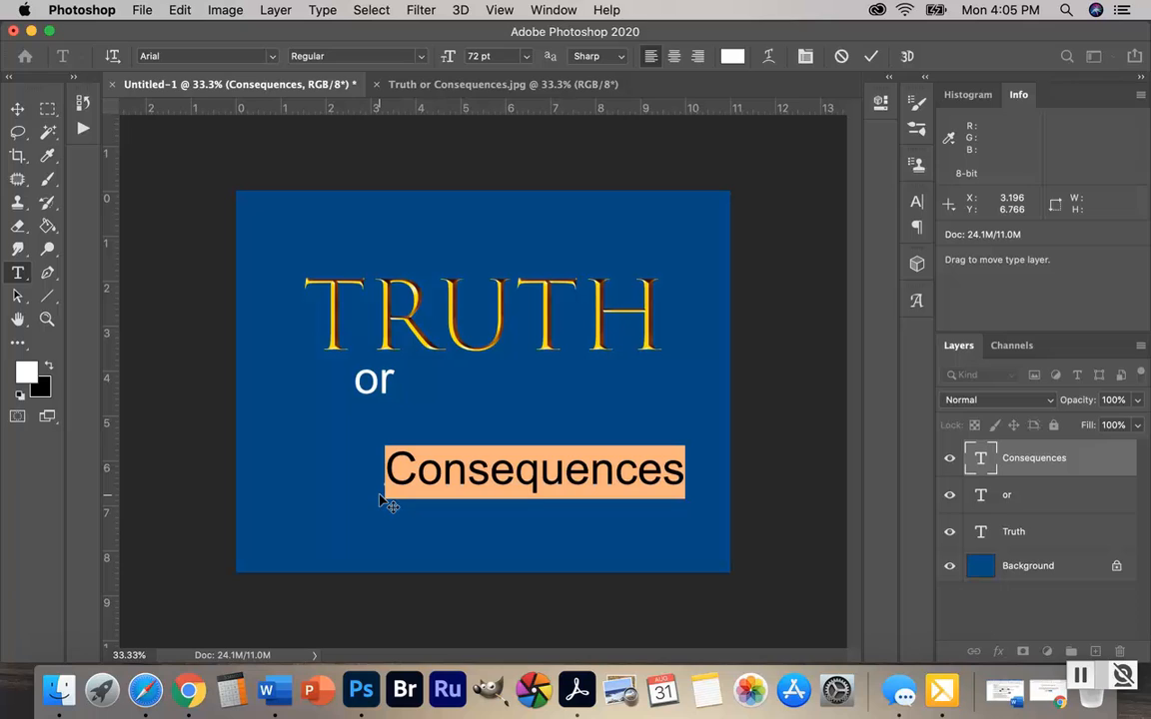
{"action": "left_click", "coordinate": [917, 205]}
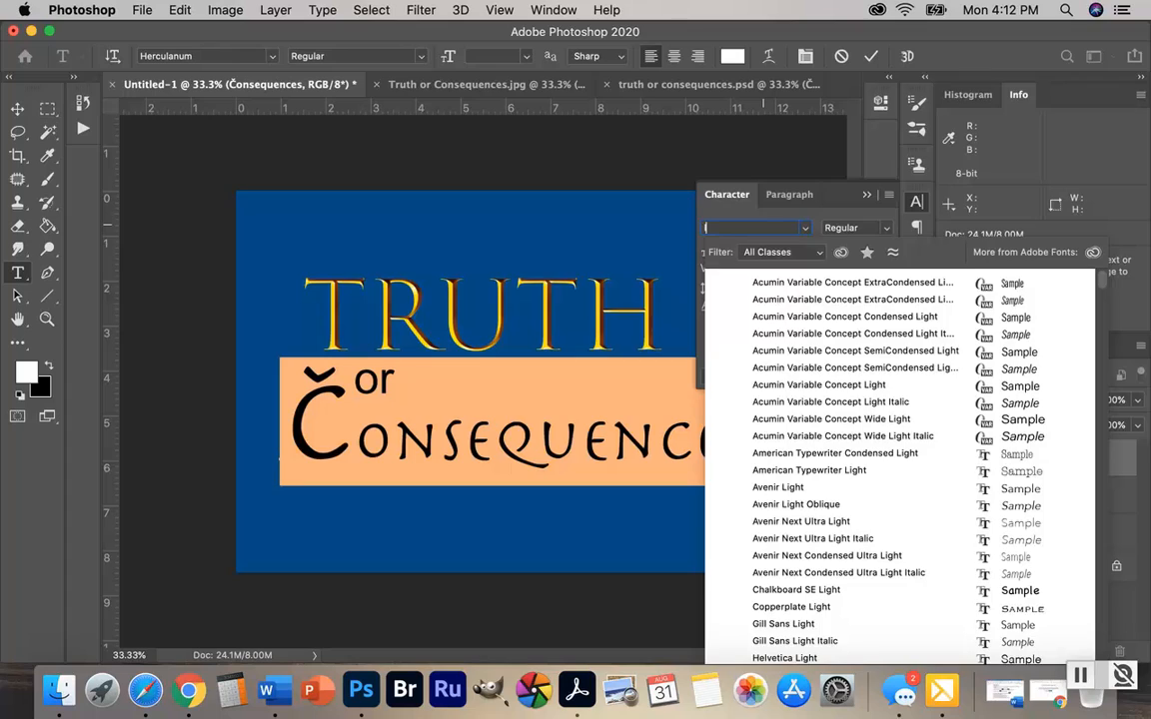
{"action": "type", "text": "luminari"}
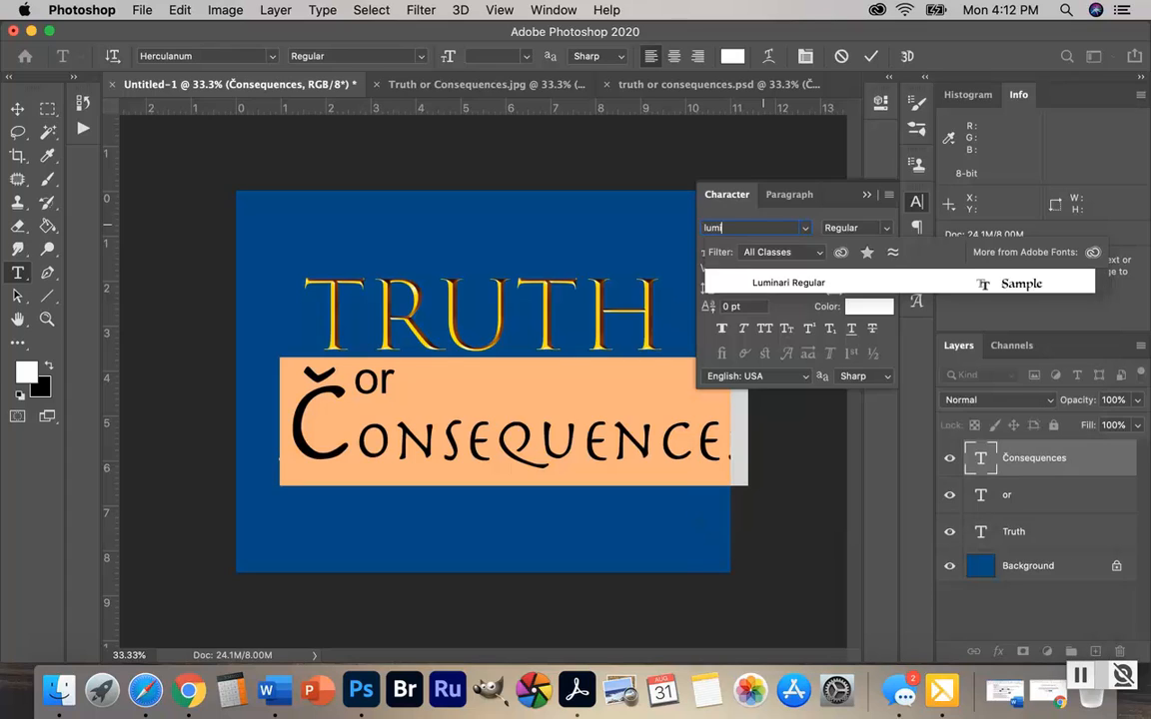
{"action": "left_click", "coordinate": [788, 282]}
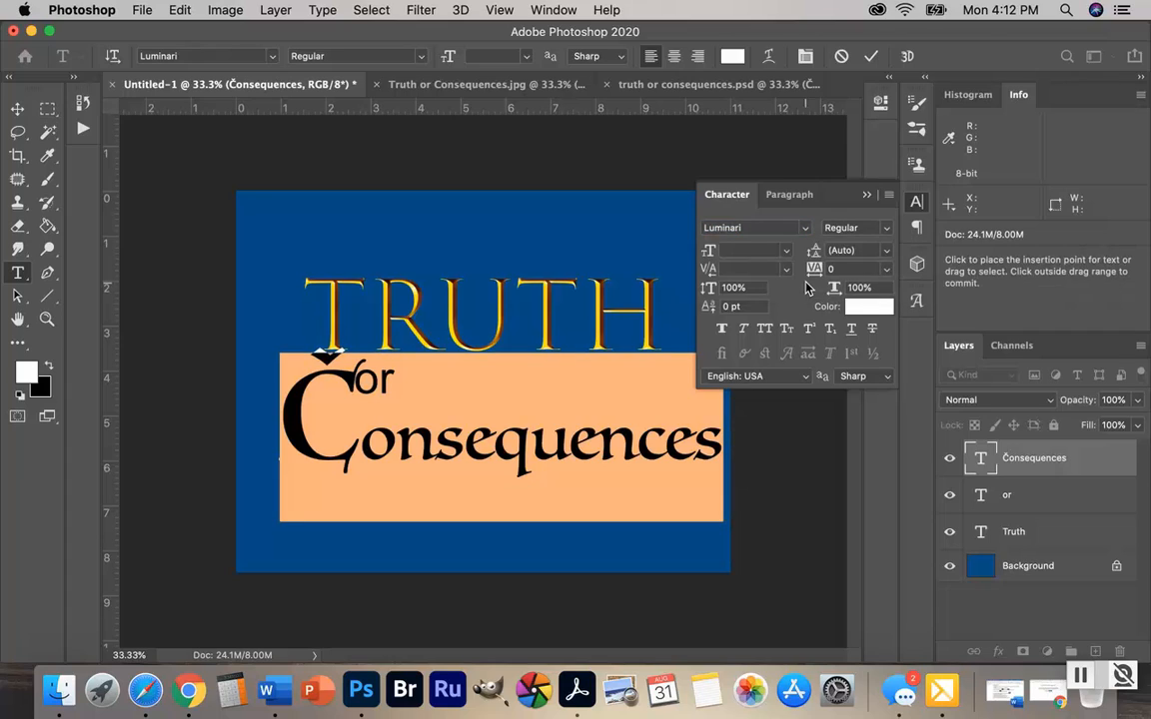
Select only the large initial C of "Consequences" and load the Luminari glyph set for it
{"action": "left_click", "coordinate": [375, 431]}
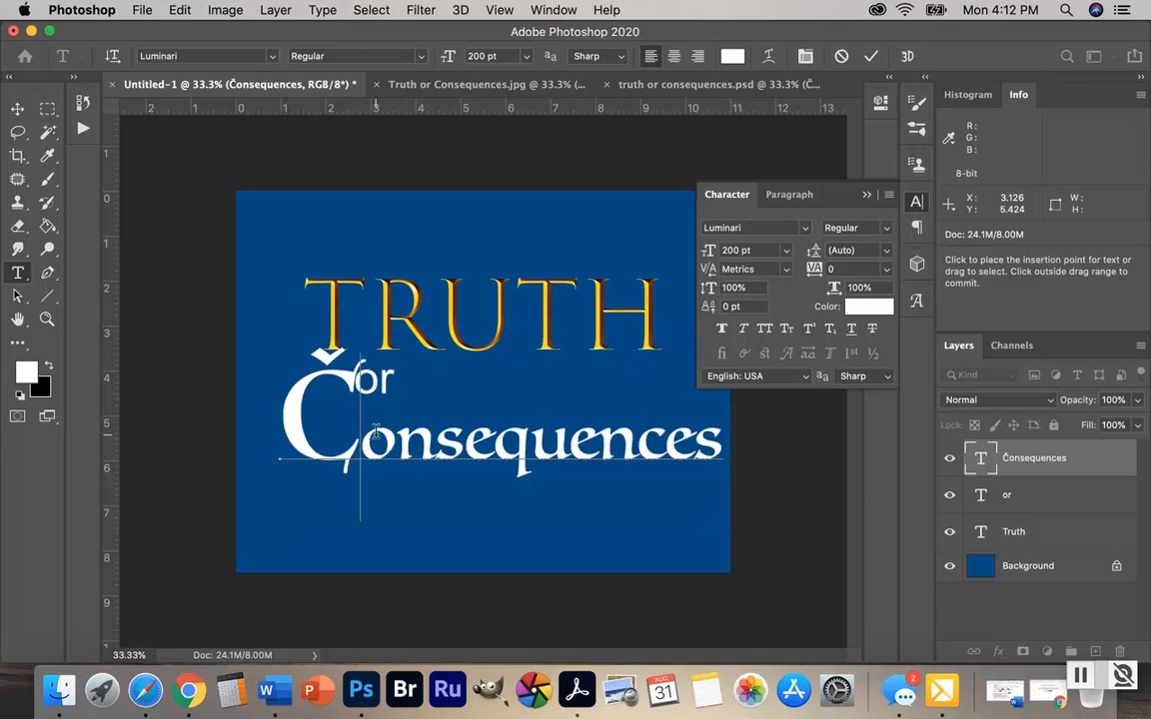
{"action": "left_click_drag", "start_coordinate": [325, 439], "coordinate": [303, 443]}
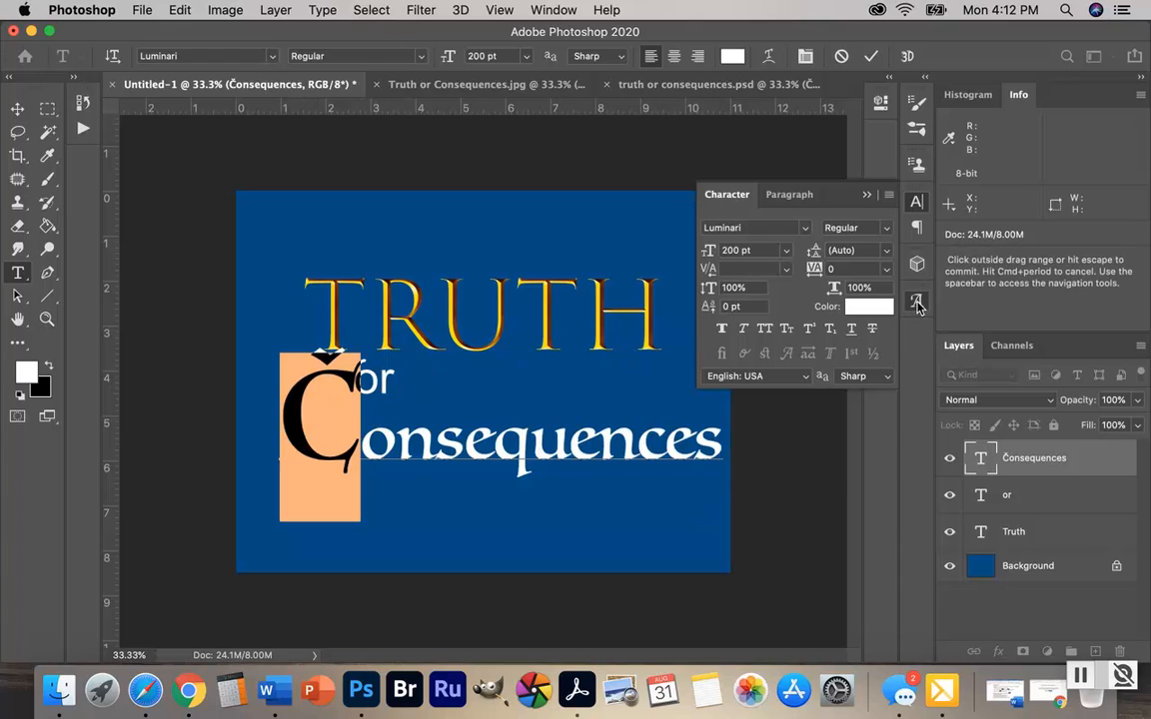
{"action": "left_click", "coordinate": [917, 303]}
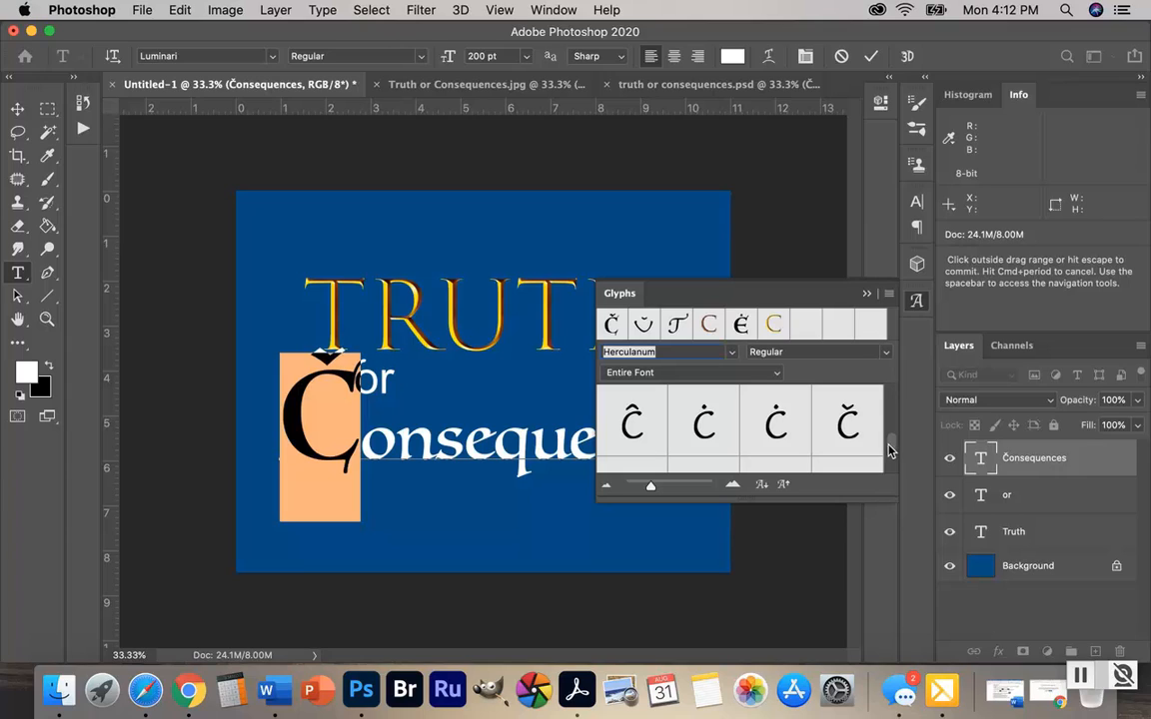
{"action": "left_click_drag", "start_coordinate": [897, 446], "coordinate": [900, 401]}
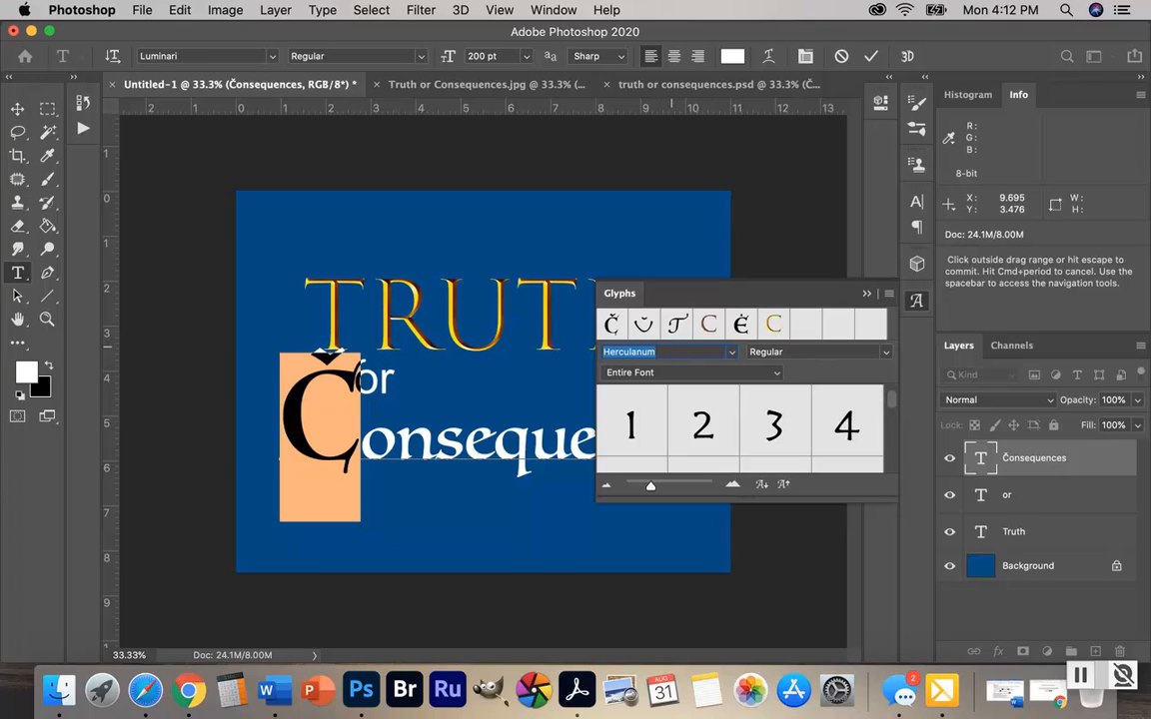
{"action": "left_click", "coordinate": [672, 350]}
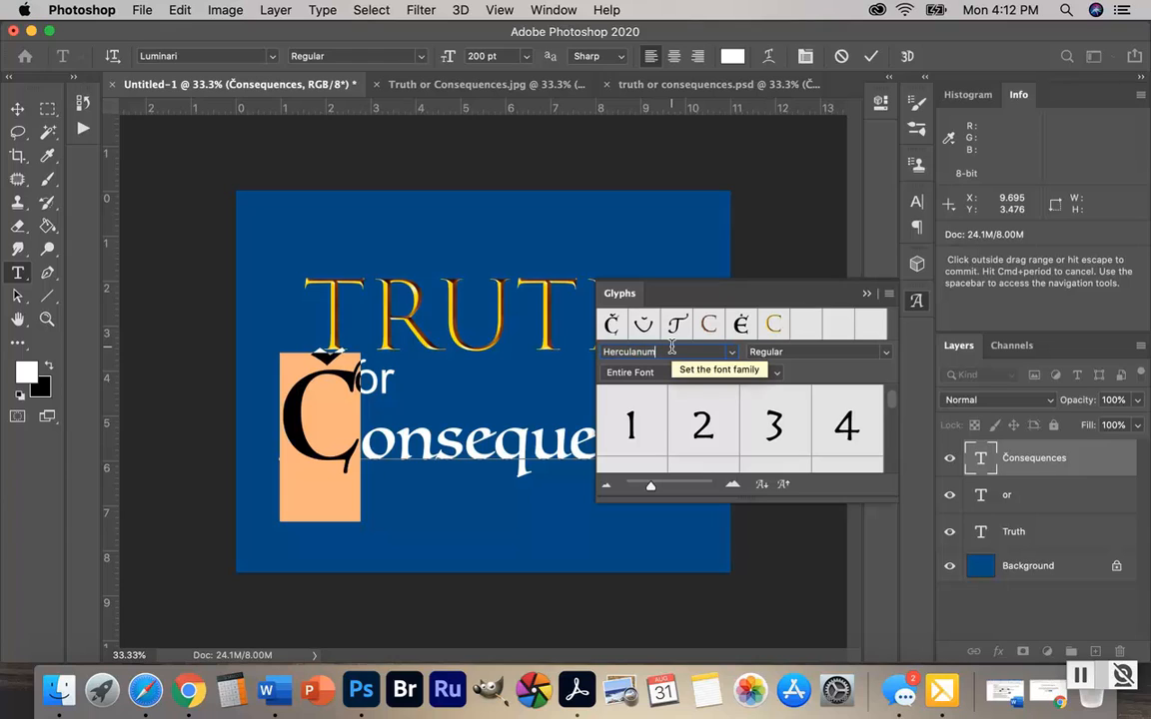
{"action": "key", "text": "Down"}
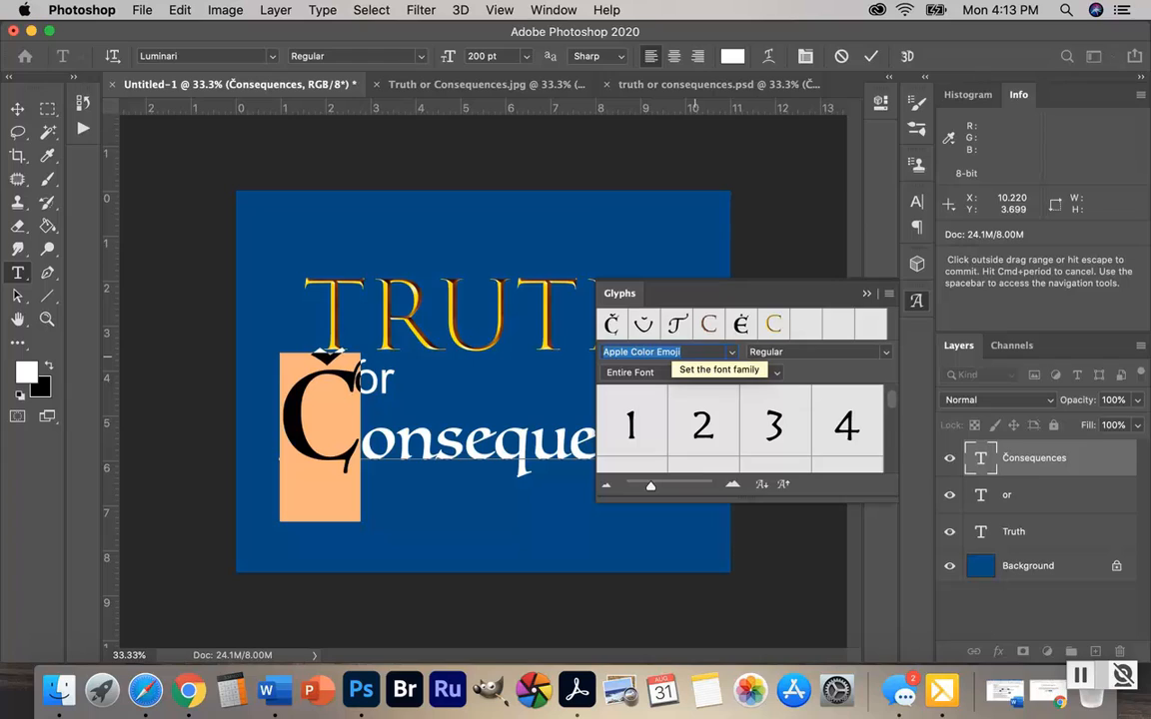
{"action": "left_click", "coordinate": [694, 353]}
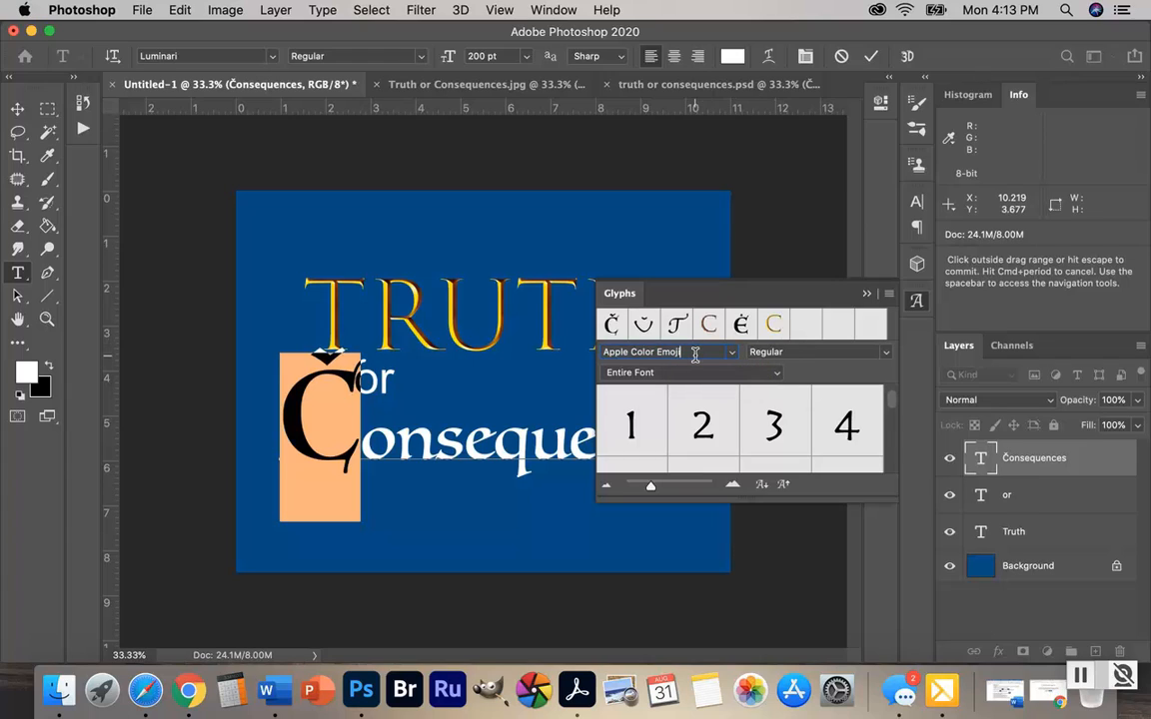
{"action": "left_click_drag", "start_coordinate": [696, 356], "coordinate": [586, 354]}
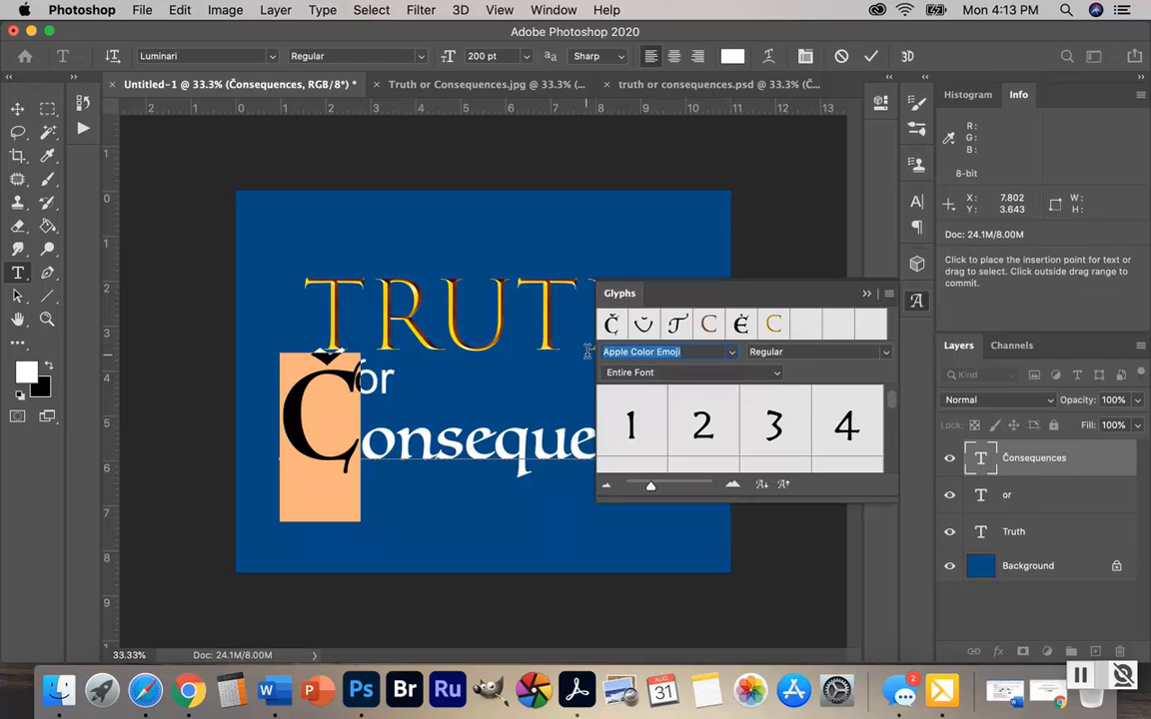
{"action": "left_click", "coordinate": [732, 353]}
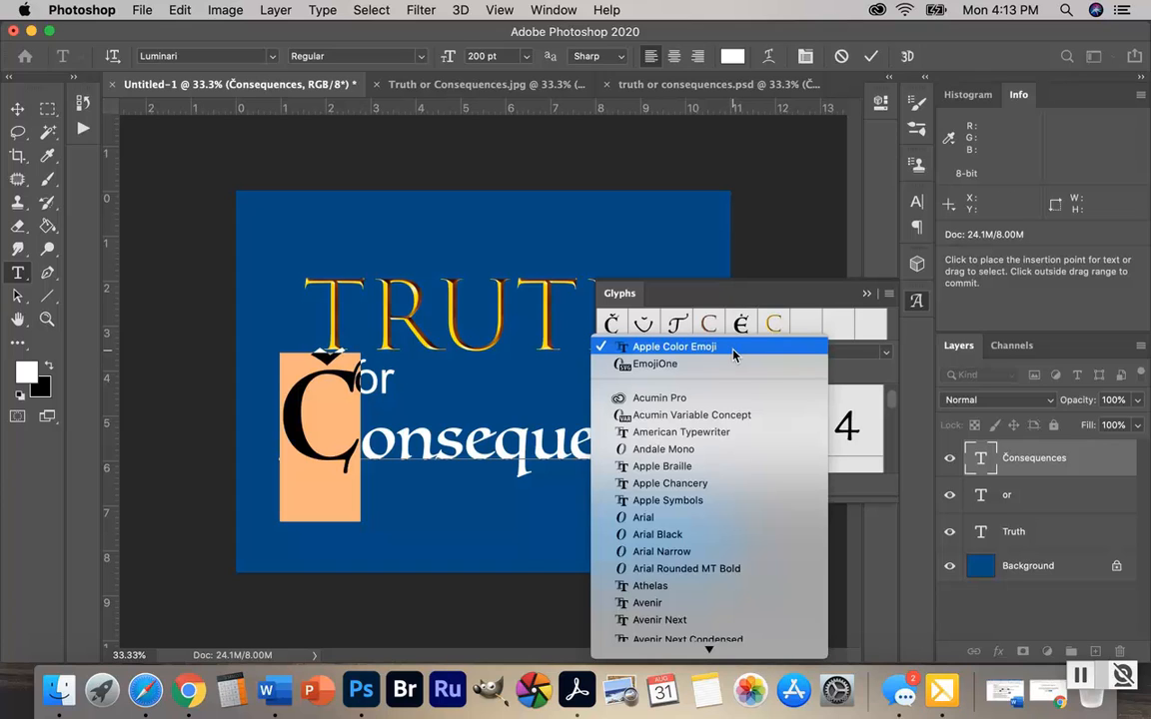
{"action": "mouse_move", "coordinate": [708, 648]}
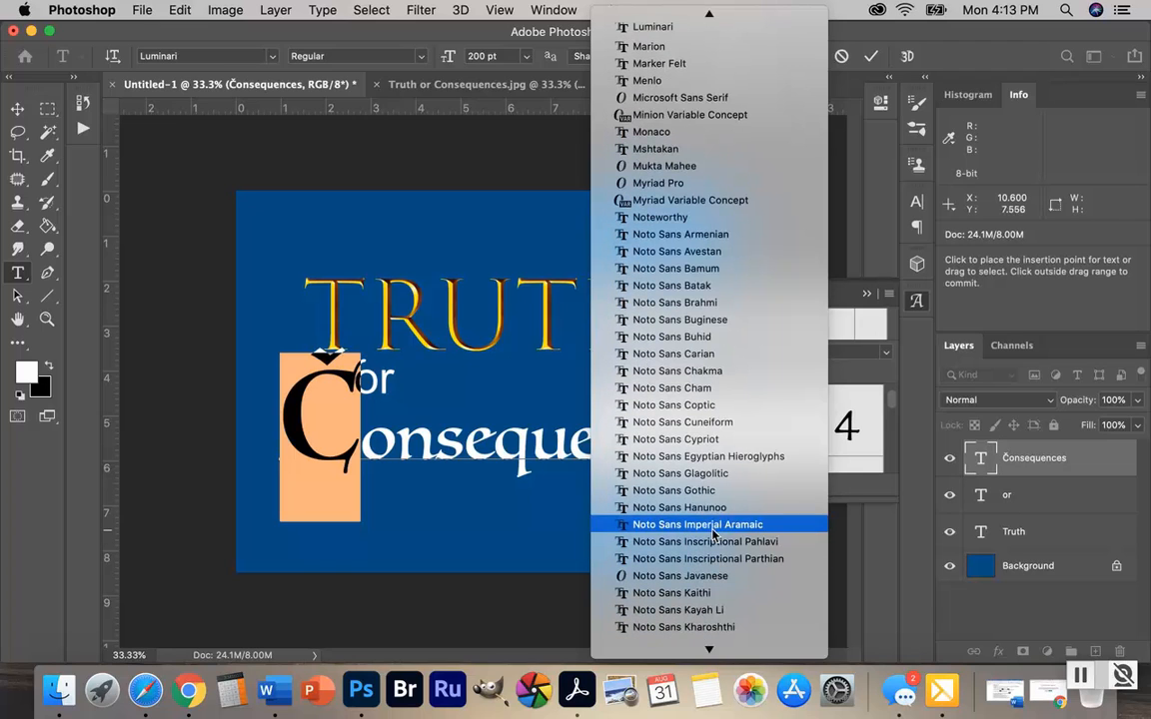
{"action": "left_click", "coordinate": [658, 28]}
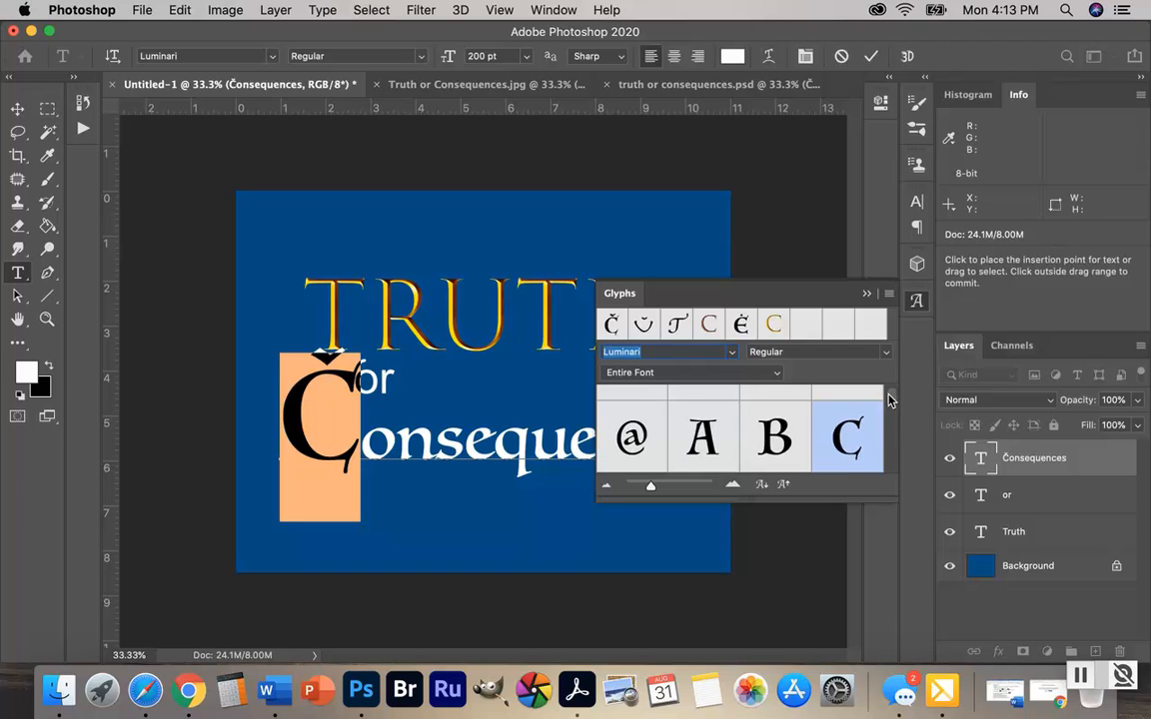
Replace the initial C with Luminari's capital C with a dot above, commit the text, and collapse the glyph list
{"action": "left_click_drag", "start_coordinate": [890, 400], "coordinate": [891, 411]}
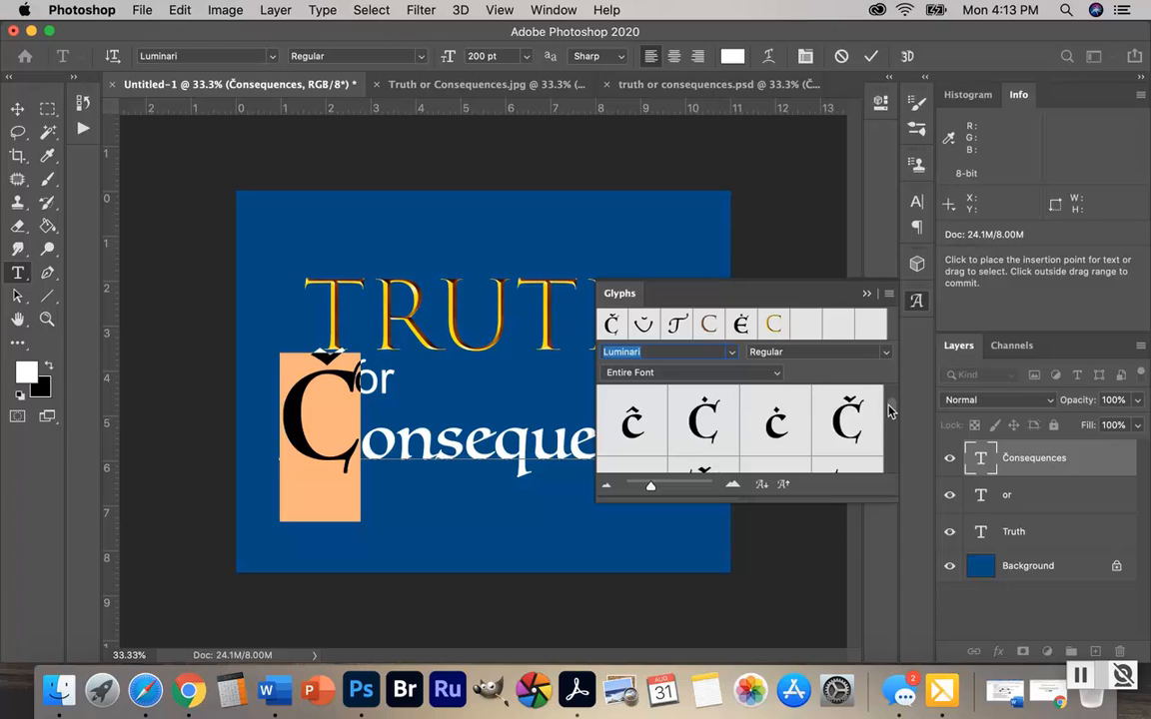
{"action": "double_click", "coordinate": [702, 425]}
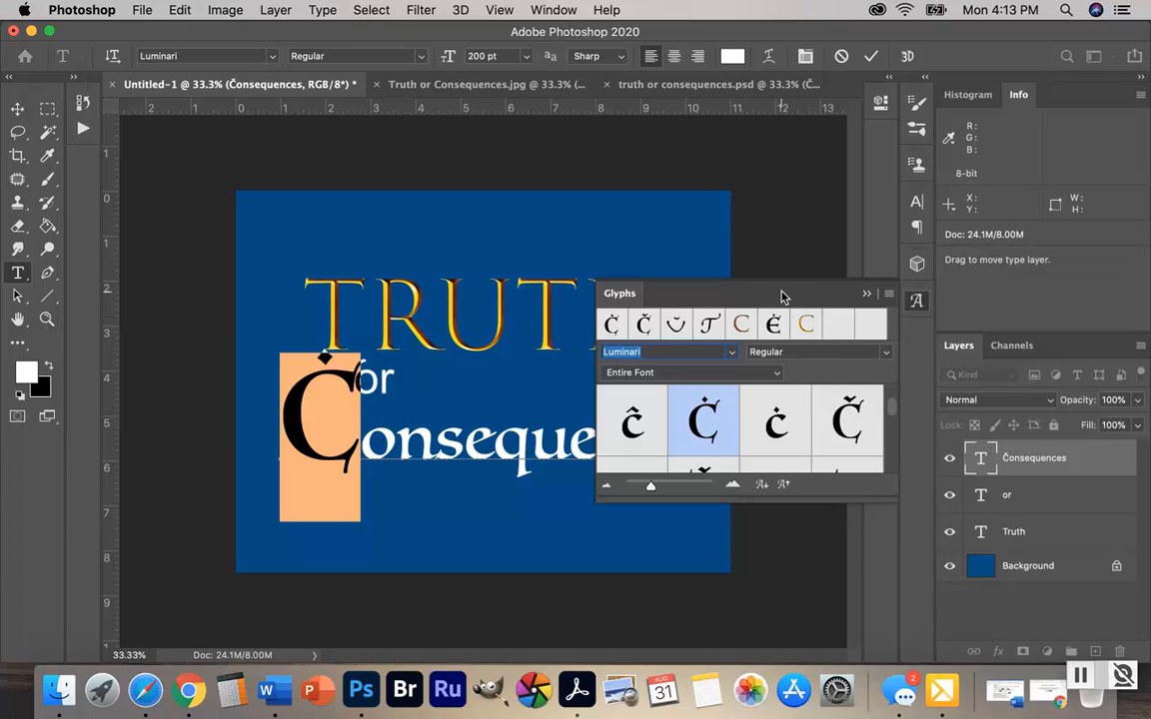
{"action": "left_click", "coordinate": [1052, 533]}
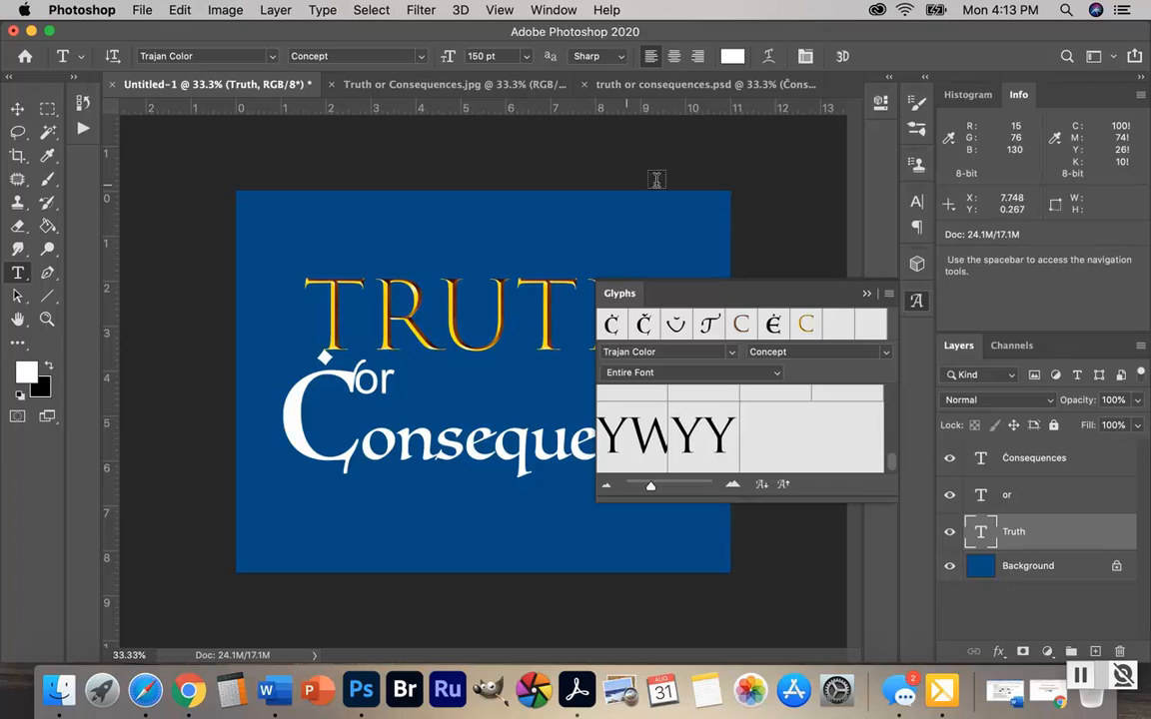
{"action": "left_click", "coordinate": [866, 295]}
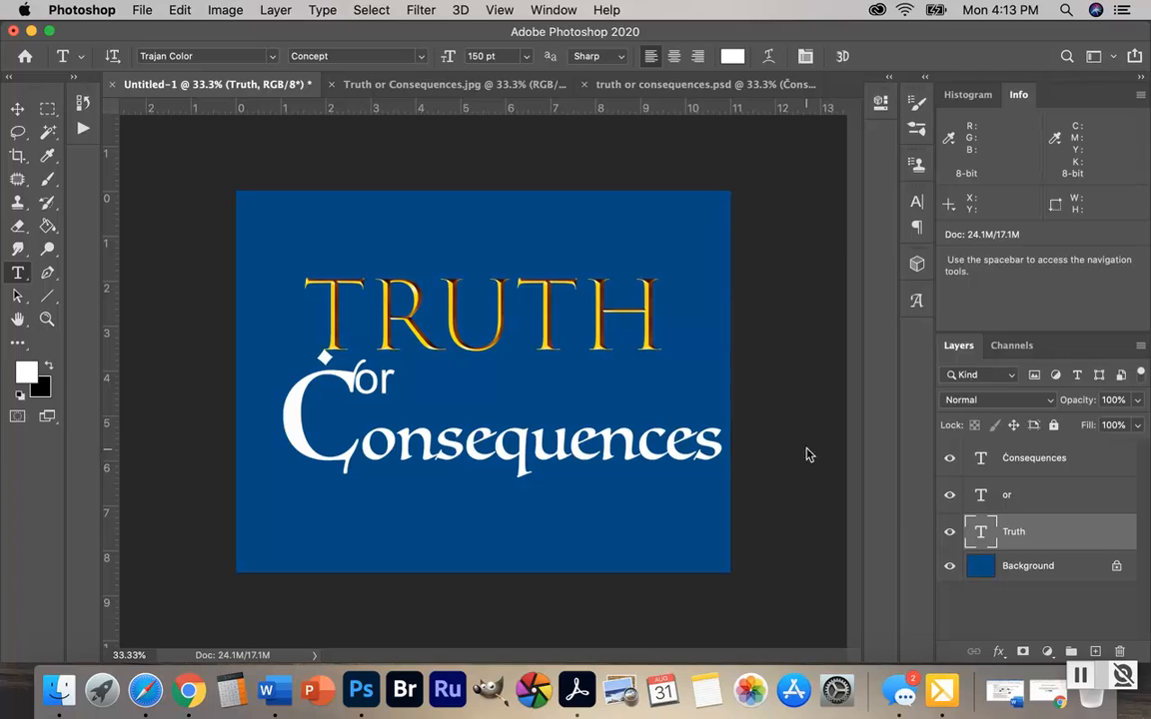
Place the "Consequences" layer beneath "Truth", directly above the background, and shift its text slightly left on the canvas
{"action": "left_click", "coordinate": [1092, 460]}
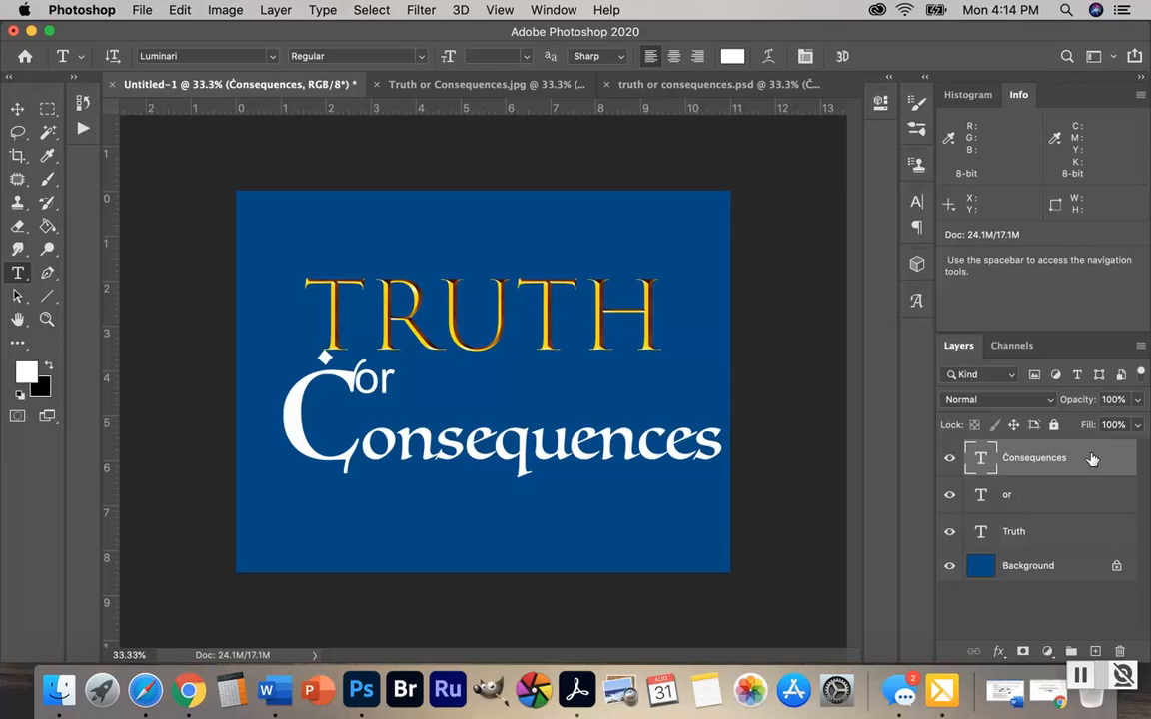
{"action": "left_click_drag", "start_coordinate": [1092, 460], "coordinate": [1069, 552]}
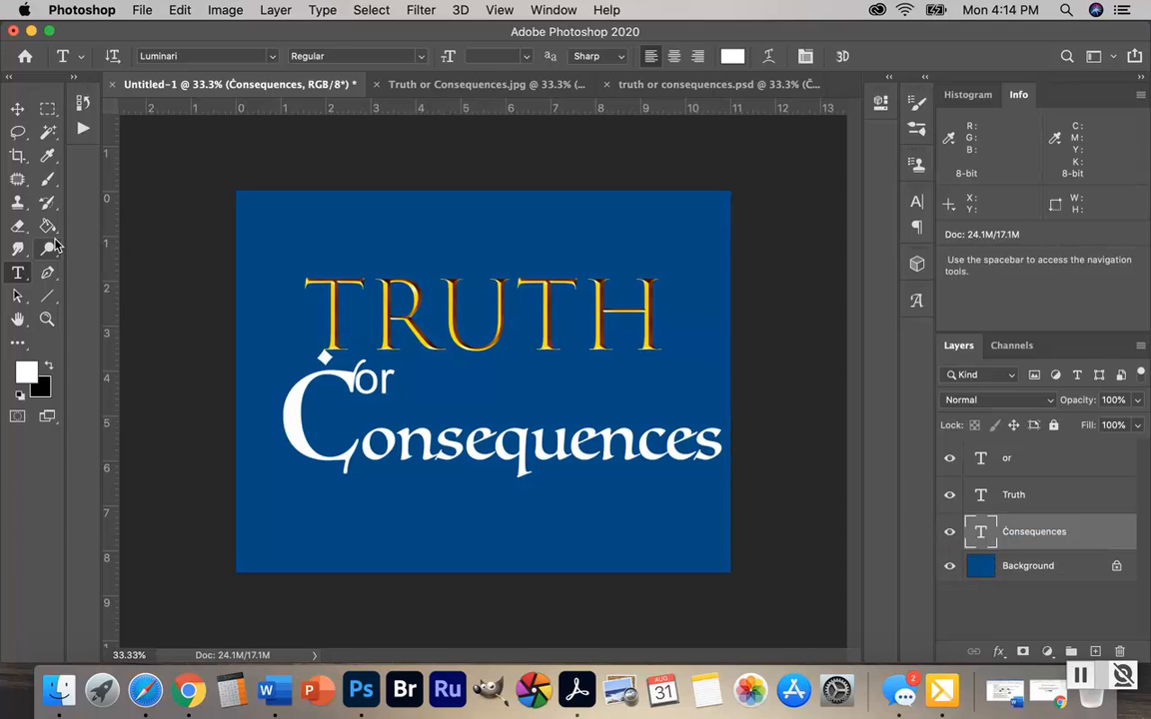
{"action": "left_click", "coordinate": [18, 108]}
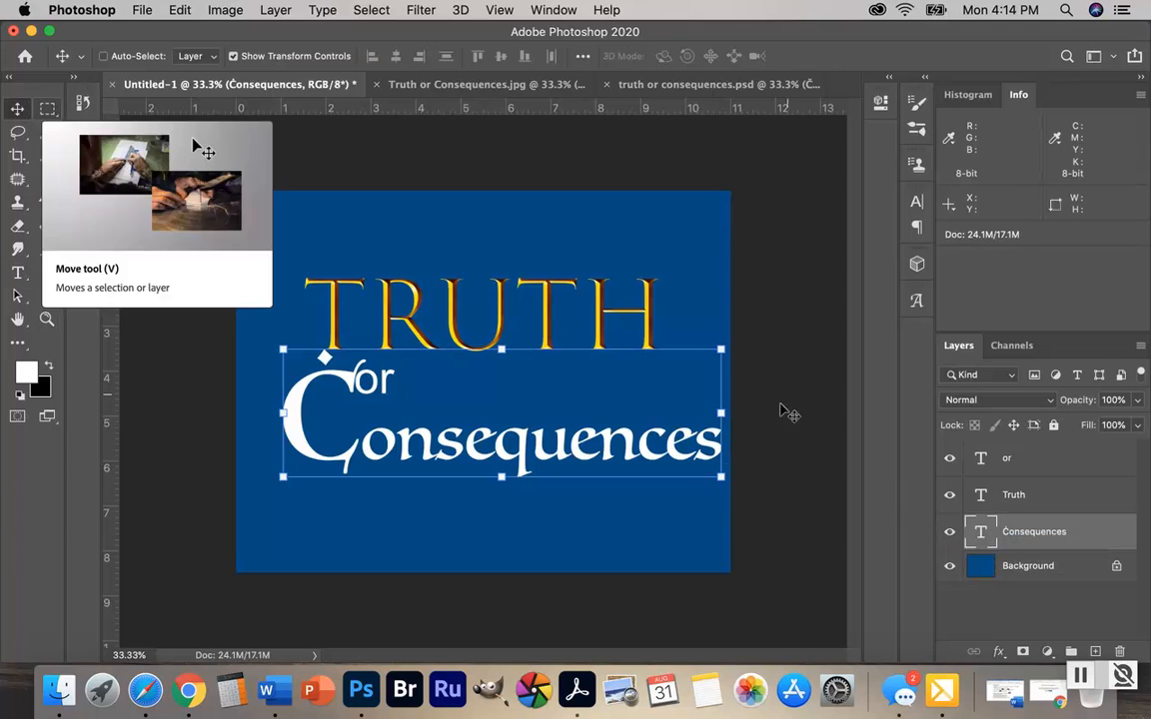
{"action": "mouse_move", "coordinate": [498, 430]}
{"action": "left_mouse_down"}
{"action": "mouse_move", "coordinate": [522, 357]}
{"action": "mouse_move", "coordinate": [521, 411]}
{"action": "mouse_move", "coordinate": [491, 424]}
{"action": "mouse_move", "coordinate": [489, 437]}
{"action": "left_mouse_up"}
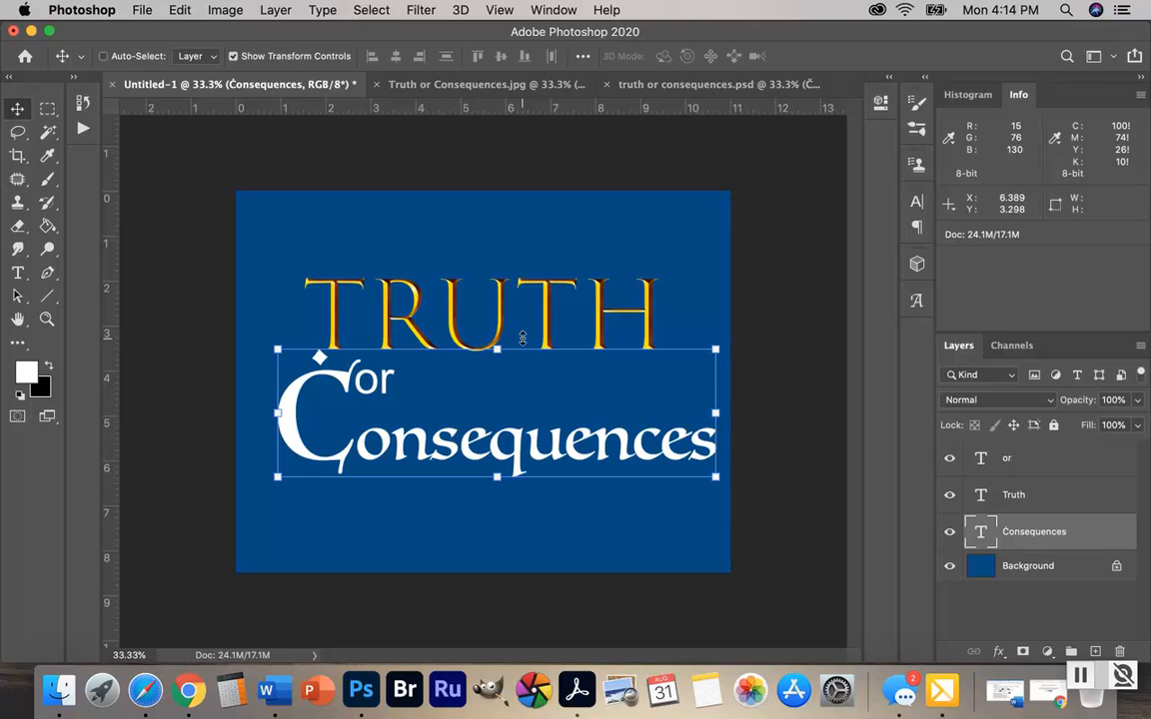
Move the text "Truth" up and left so it starts slightly left of the large C, and reselect the "Consequences" layer
{"action": "left_click", "coordinate": [1108, 489]}
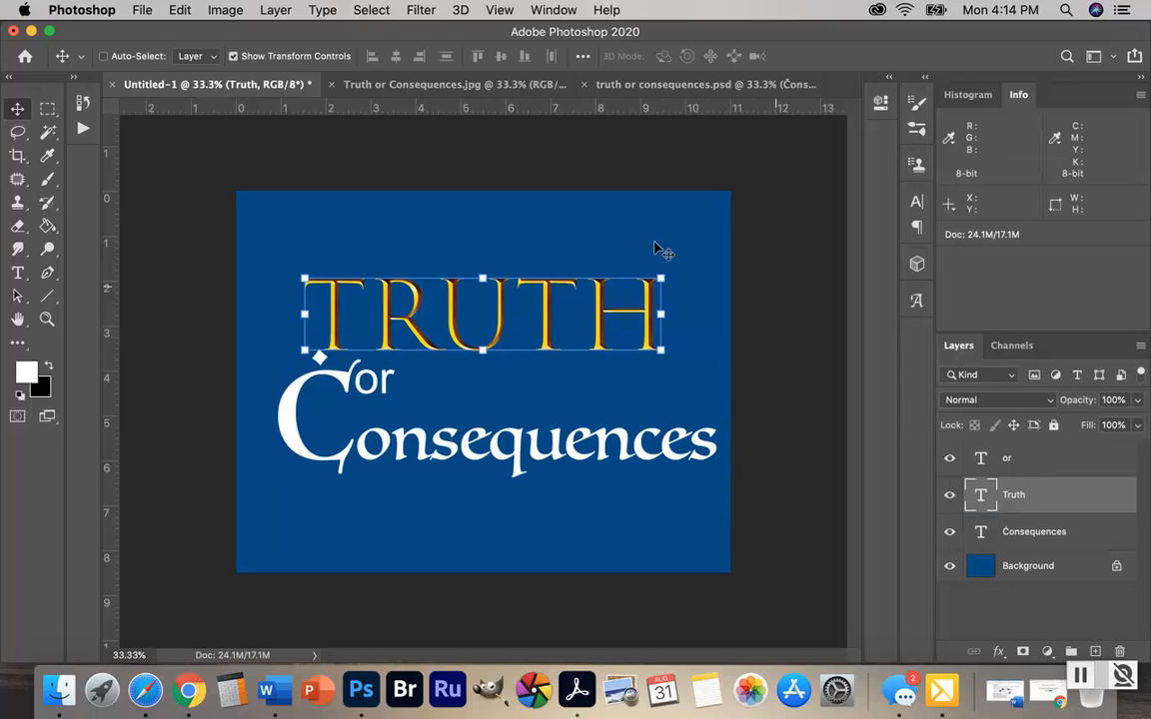
{"action": "left_click_drag", "start_coordinate": [482, 326], "coordinate": [429, 304]}
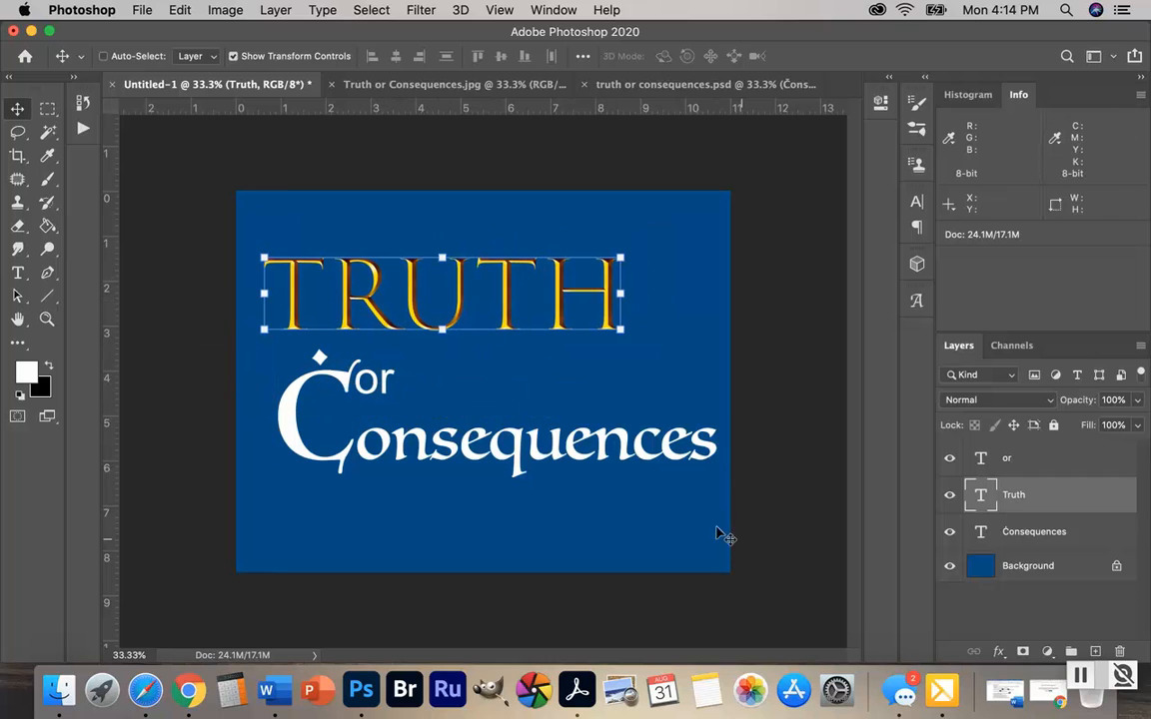
{"action": "left_click", "coordinate": [1085, 530]}
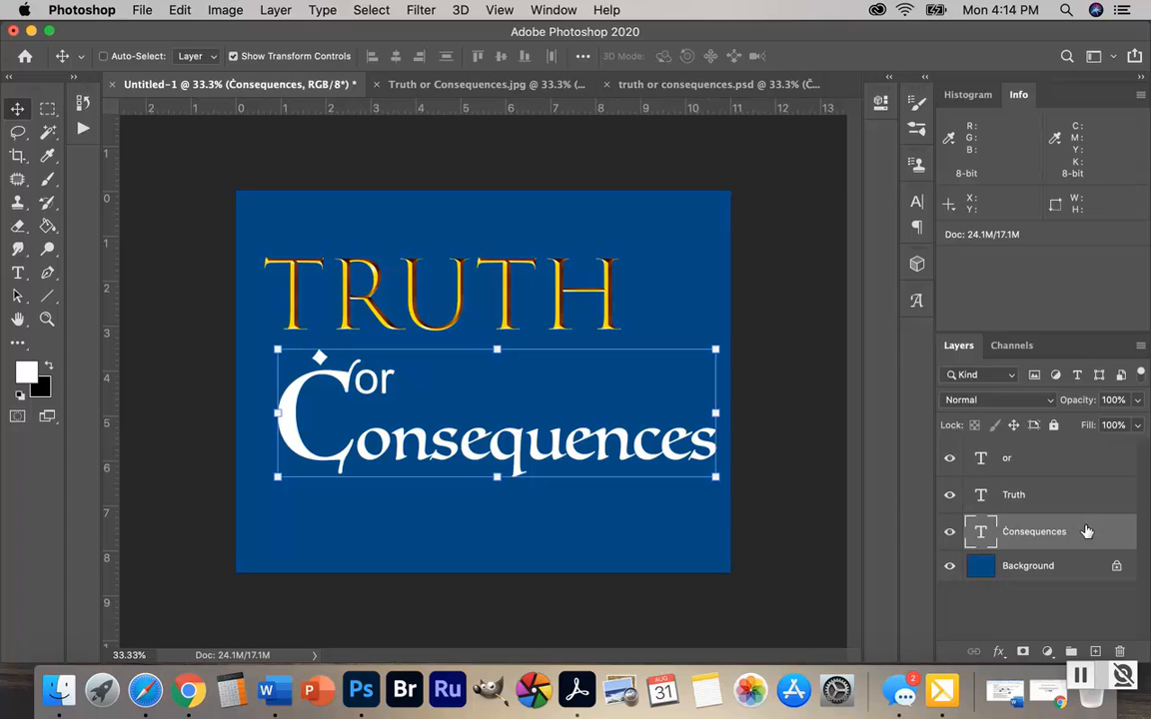
{"action": "left_click", "coordinate": [17, 273]}
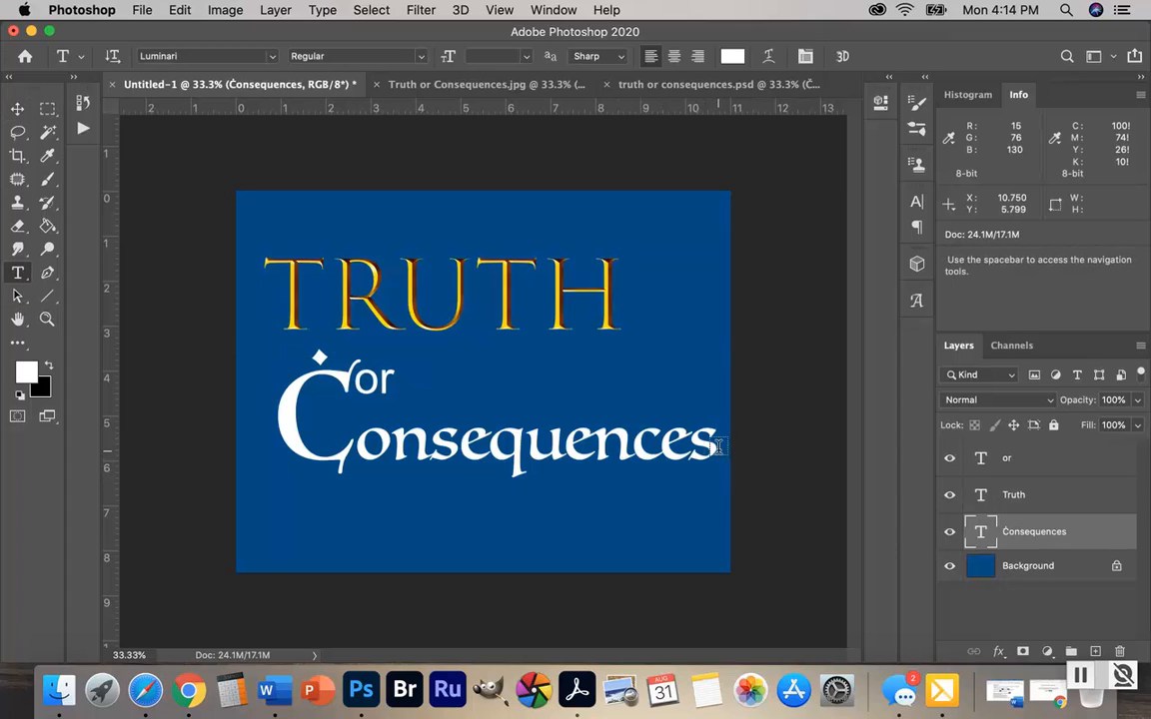
{"action": "left_click_drag", "start_coordinate": [713, 450], "coordinate": [412, 449]}
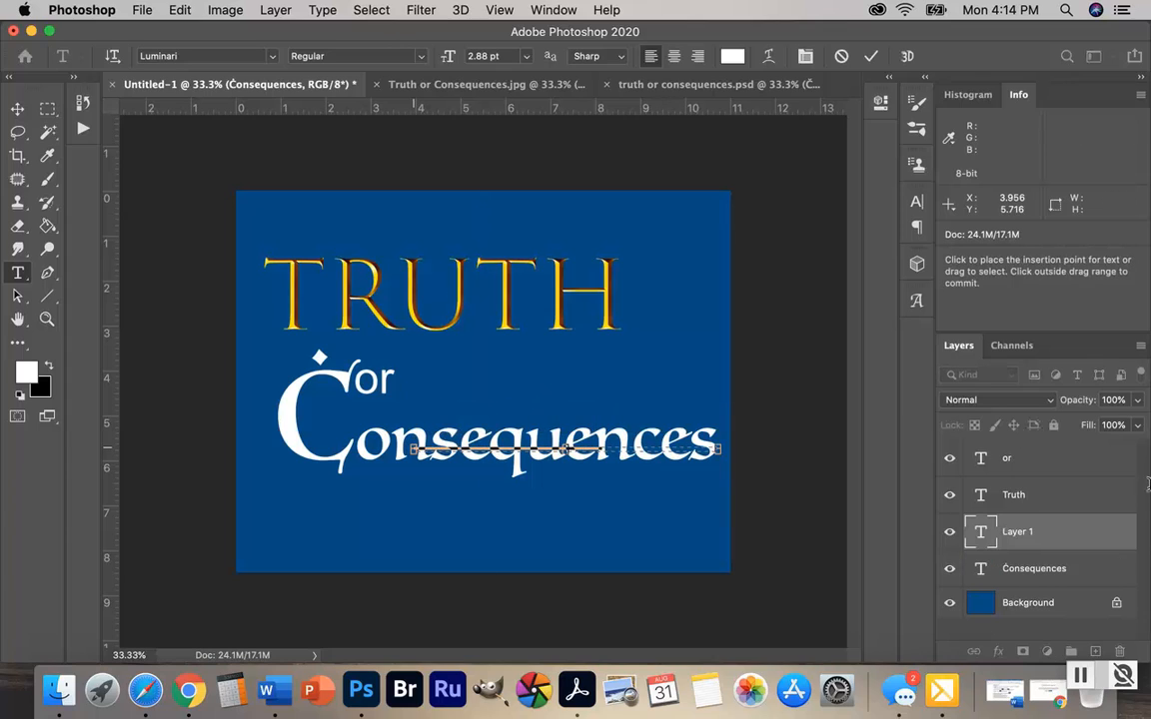
{"action": "left_click", "coordinate": [1082, 540]}
{"action": "key", "text": "BackSpace"}
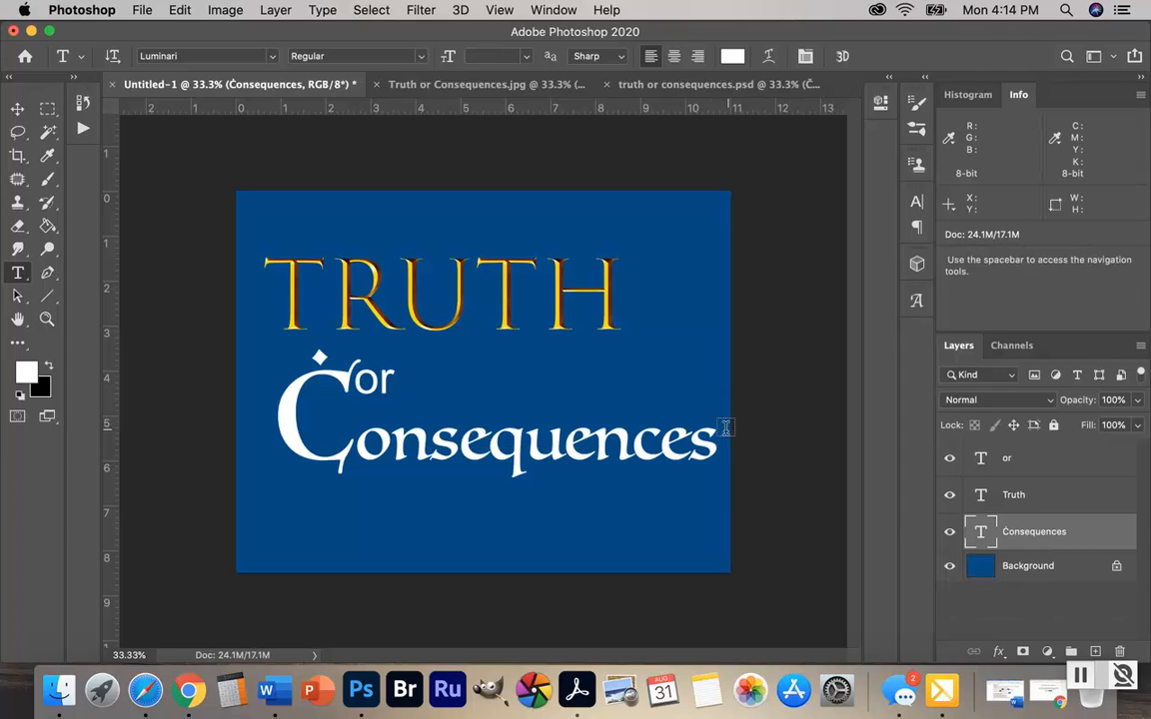
Try the letters "onsequences" at 72 pt and set them back to 100 pt
{"action": "left_click_drag", "start_coordinate": [716, 445], "coordinate": [360, 447]}
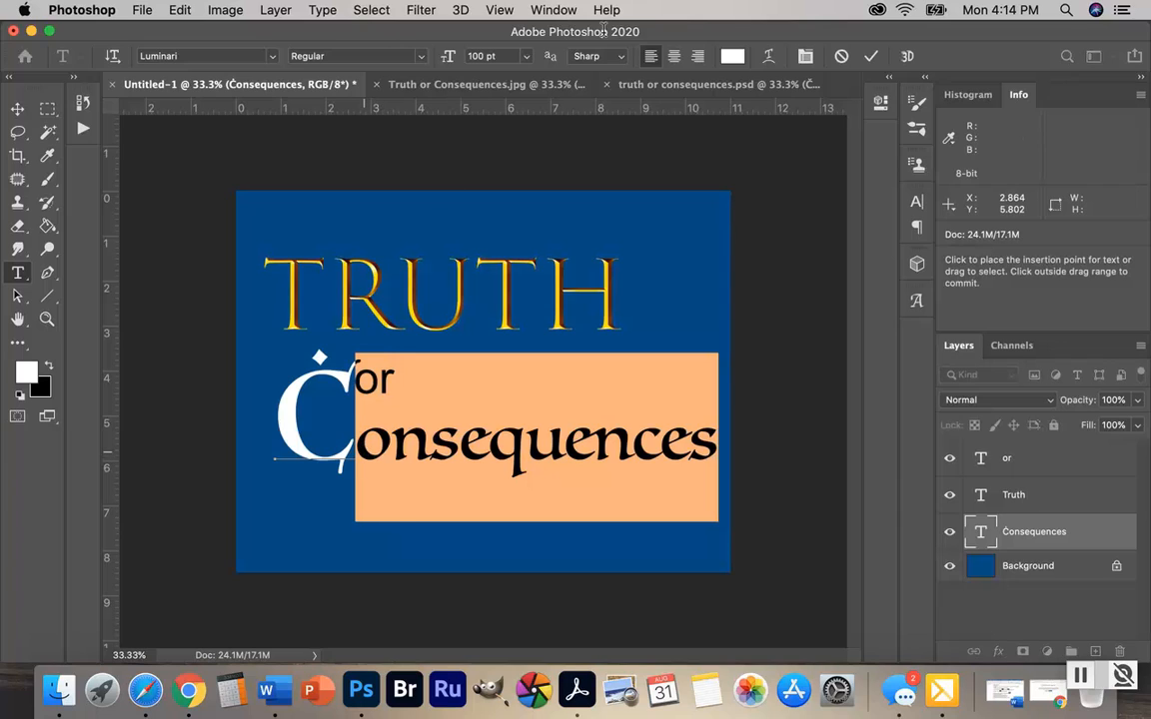
{"action": "left_click", "coordinate": [526, 57]}
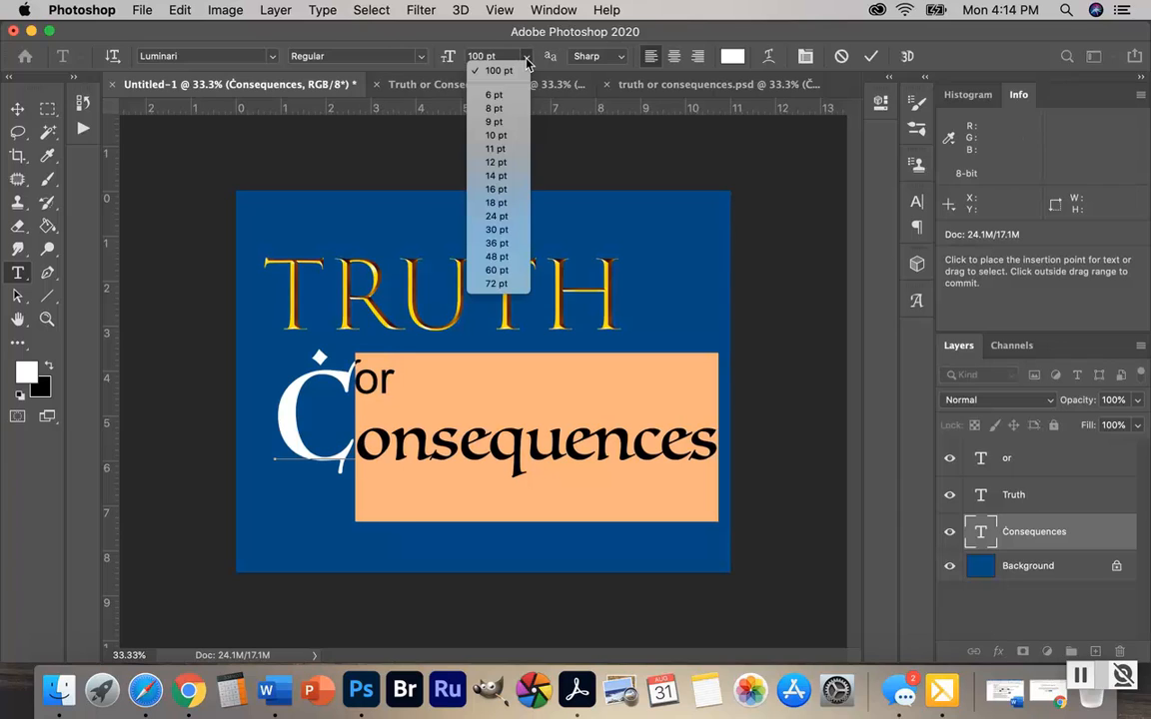
{"action": "left_click", "coordinate": [496, 283]}
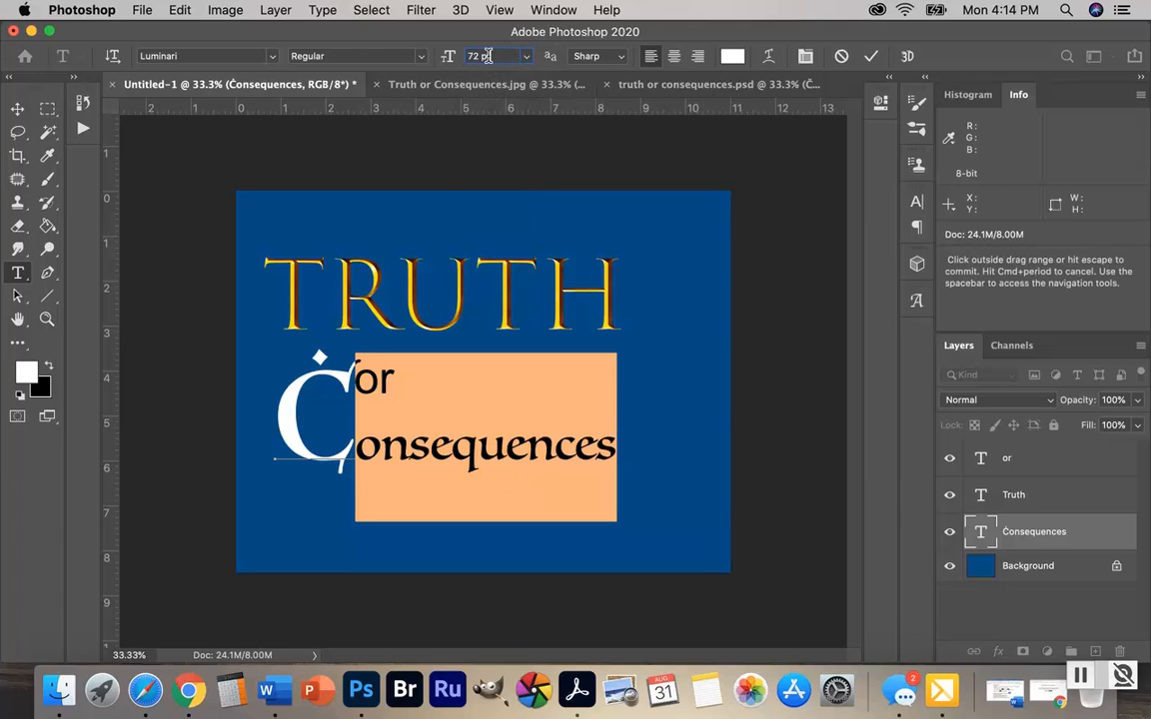
{"action": "left_click", "coordinate": [446, 57]}
{"action": "type", "text": "100"}
{"action": "key", "text": "Return"}
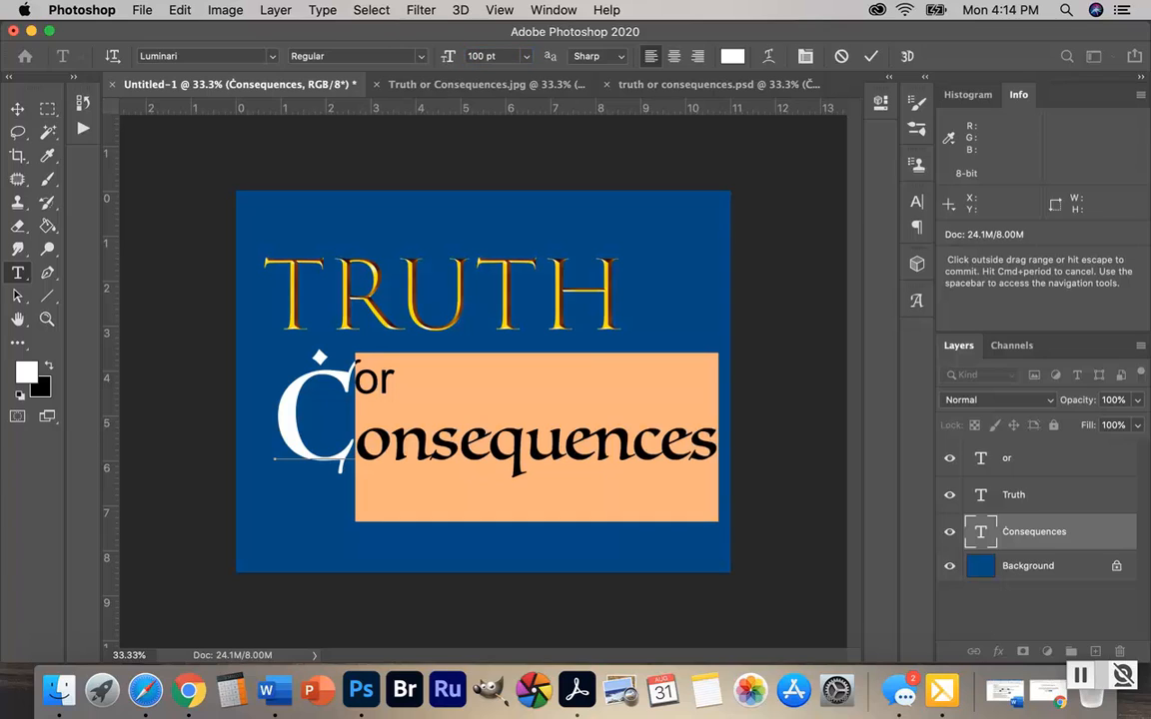
Reduce only the large initial C of "Consequences" to 150 pt
{"action": "left_click", "coordinate": [339, 417]}
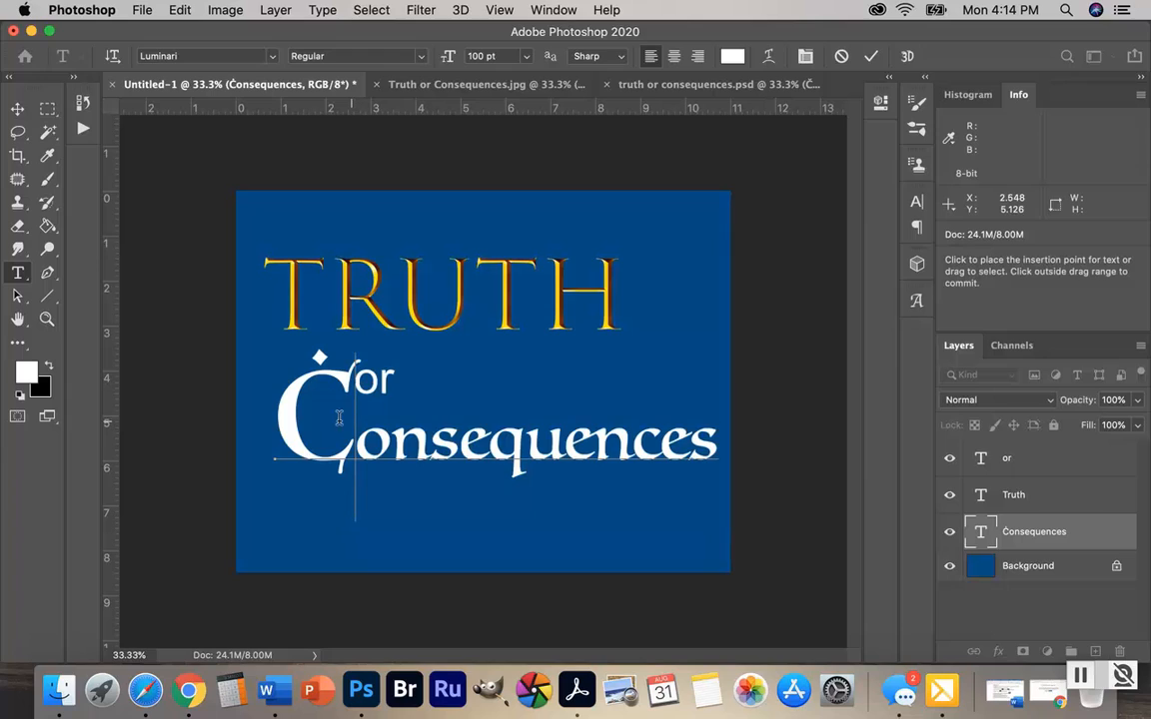
{"action": "left_click_drag", "start_coordinate": [339, 417], "coordinate": [303, 403]}
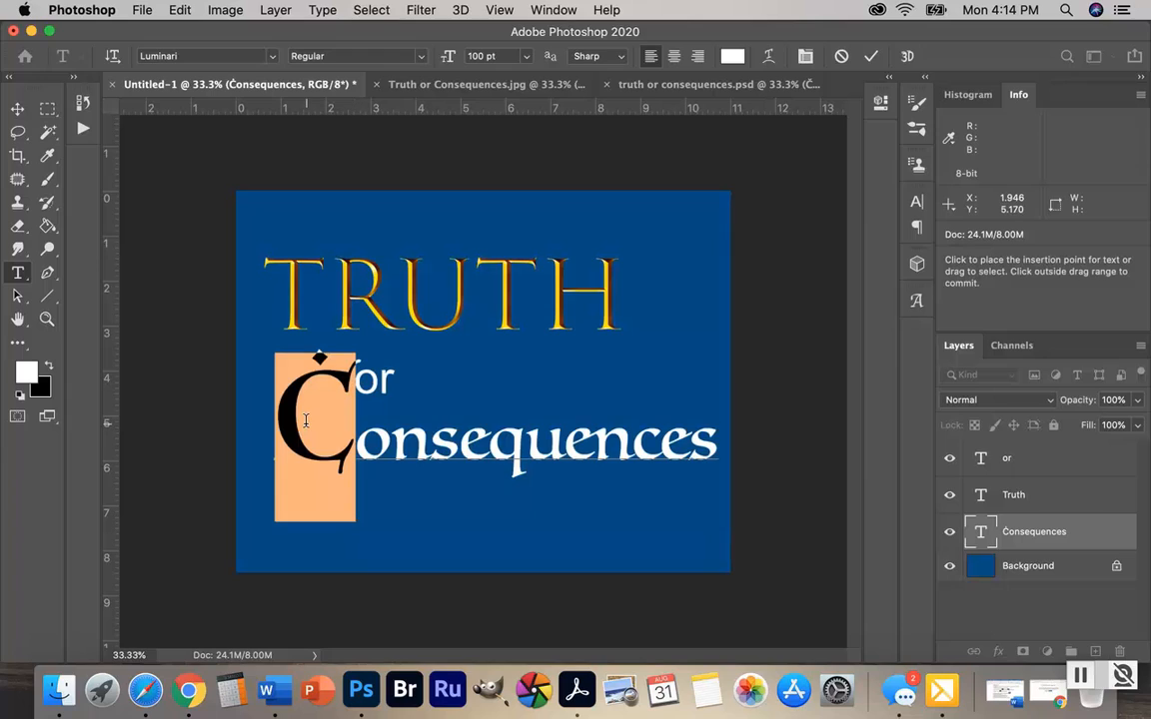
{"action": "left_click", "coordinate": [504, 56]}
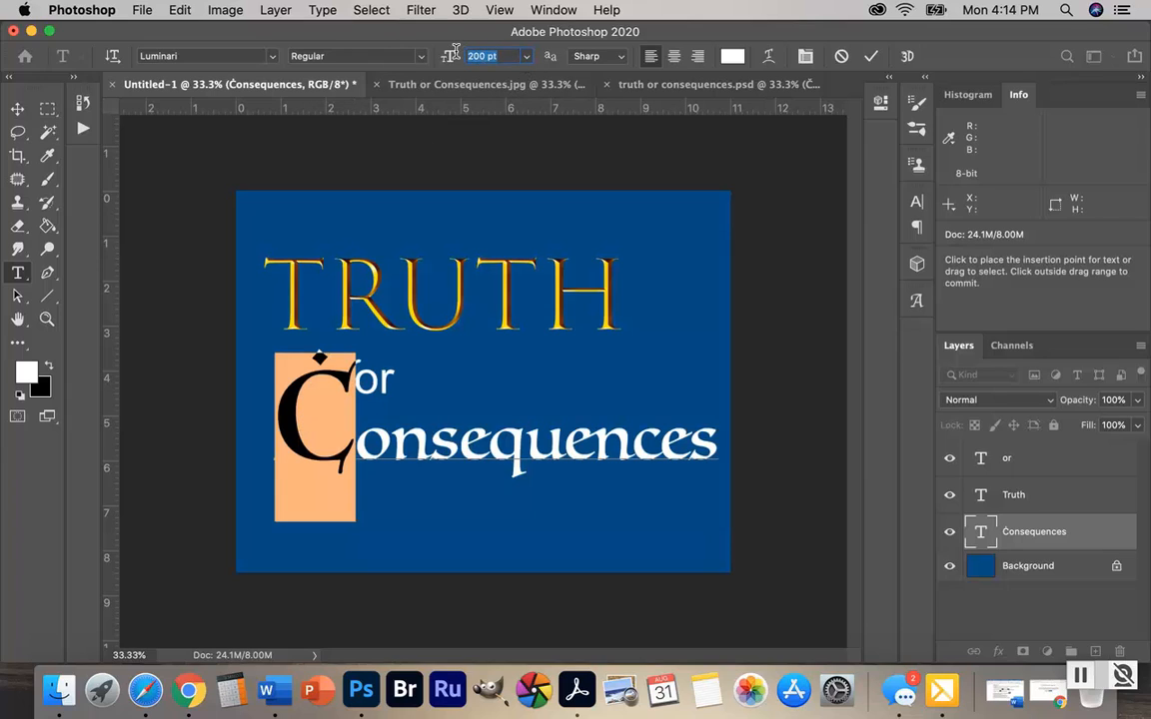
{"action": "type", "text": "150"}
{"action": "key", "text": "Return"}
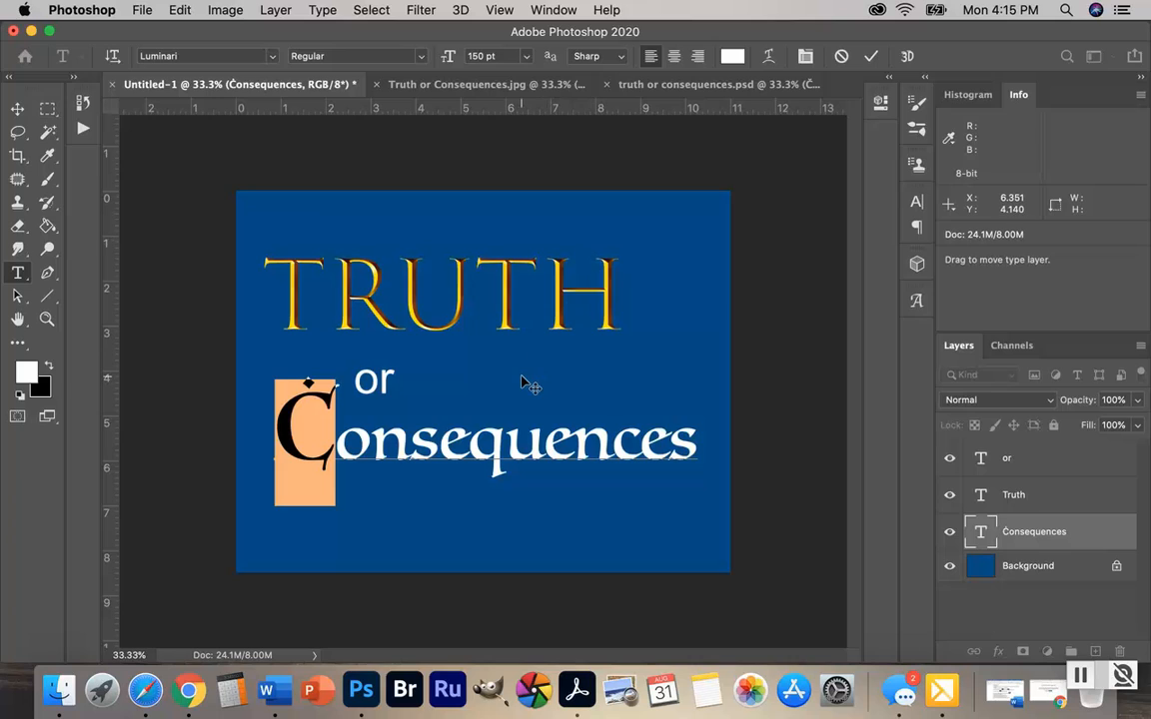
Move "Consequences" up and slightly right, and shift "Truth" down and left so its lower edge overlaps the top of the C
{"action": "left_click", "coordinate": [17, 106]}
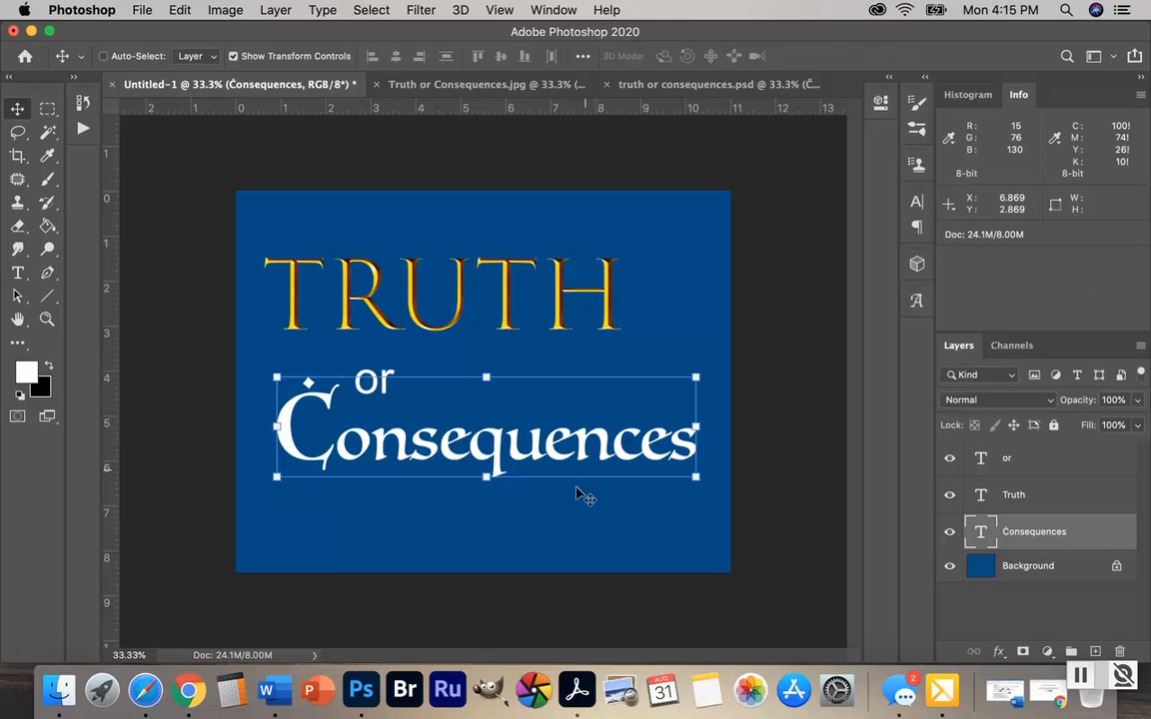
{"action": "left_click_drag", "start_coordinate": [520, 456], "coordinate": [537, 400]}
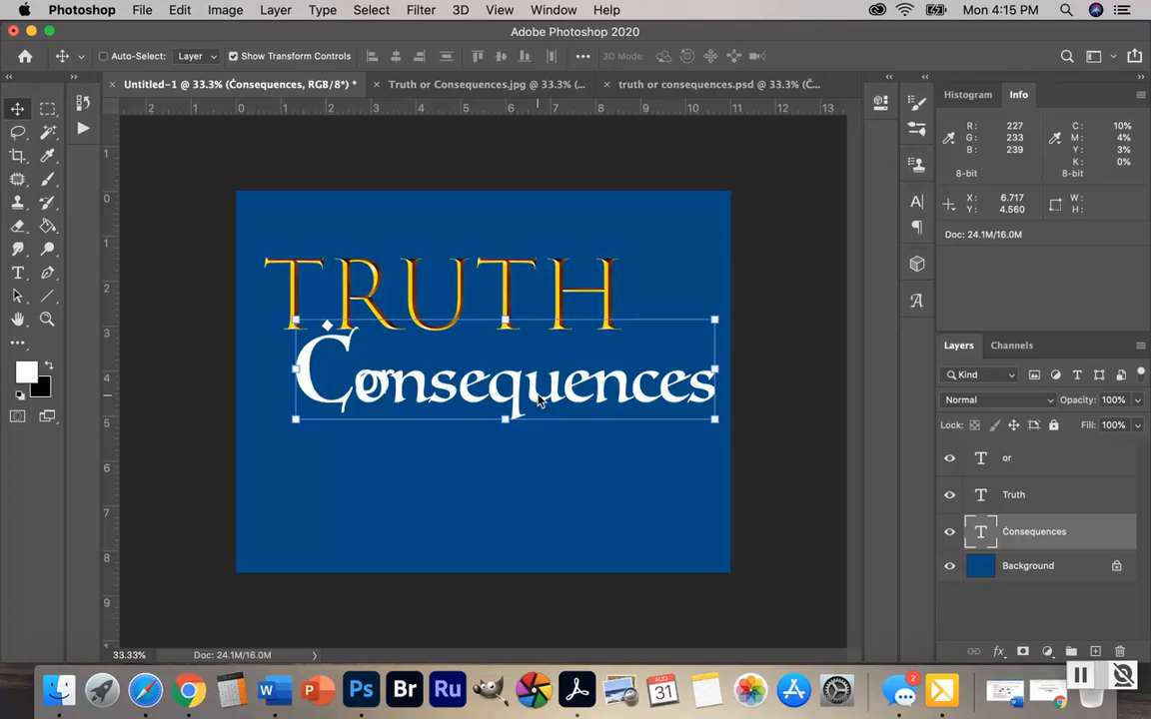
{"action": "left_click", "coordinate": [1060, 499]}
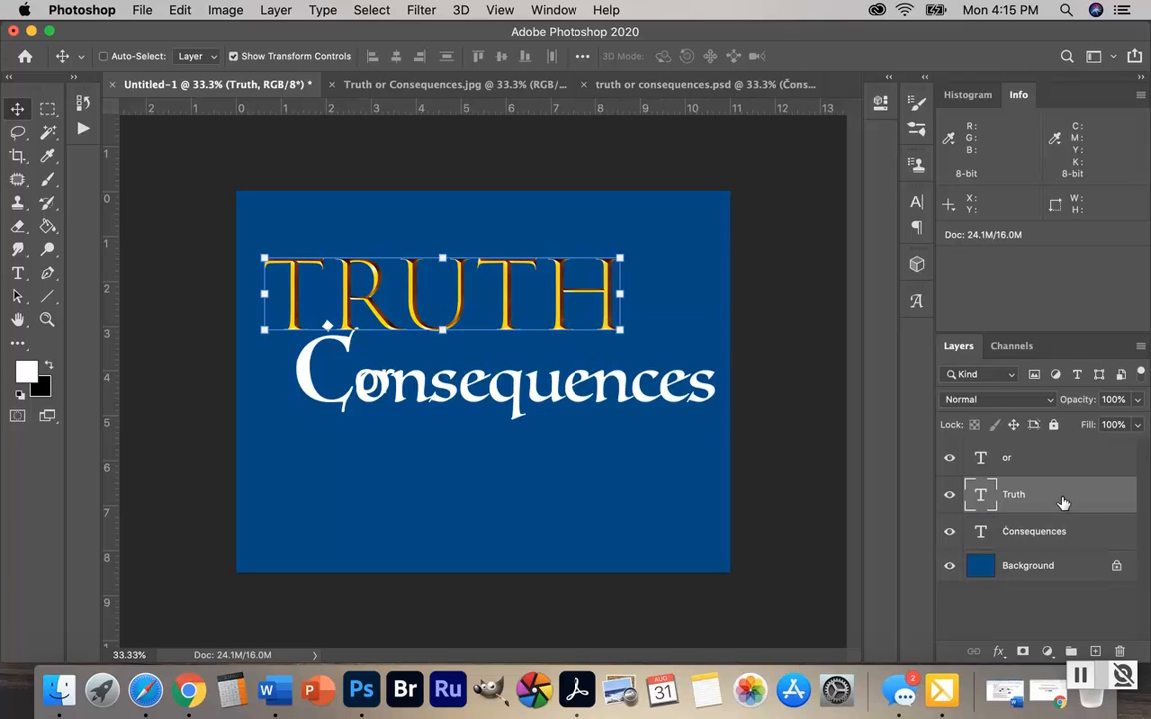
{"action": "left_click_drag", "start_coordinate": [546, 322], "coordinate": [536, 351]}
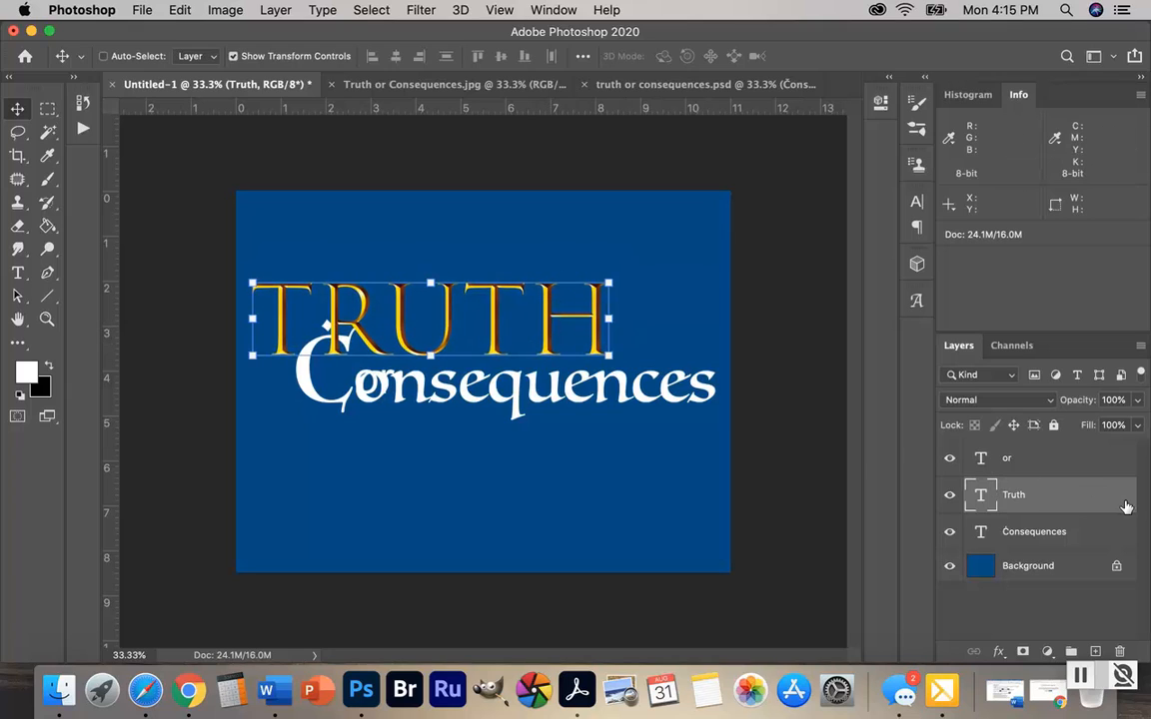
Move the word "or" to the left of the large C and set its font size to 48 pt
{"action": "left_click", "coordinate": [1077, 460]}
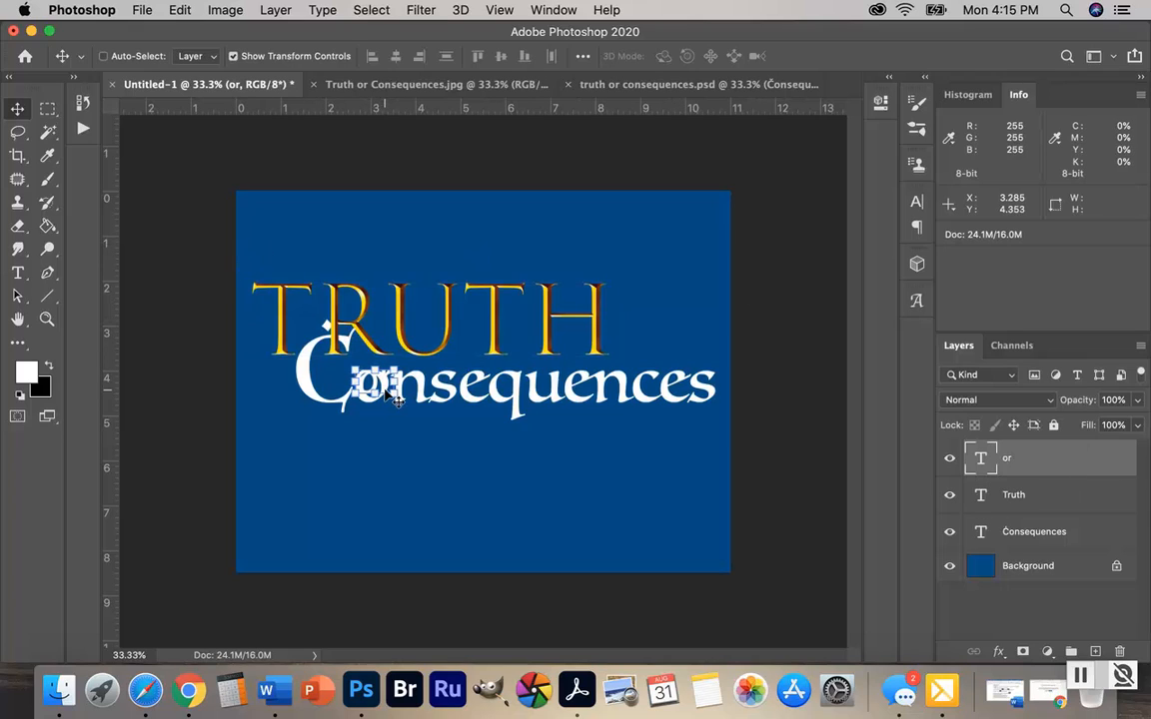
{"action": "left_click_drag", "start_coordinate": [386, 390], "coordinate": [278, 396]}
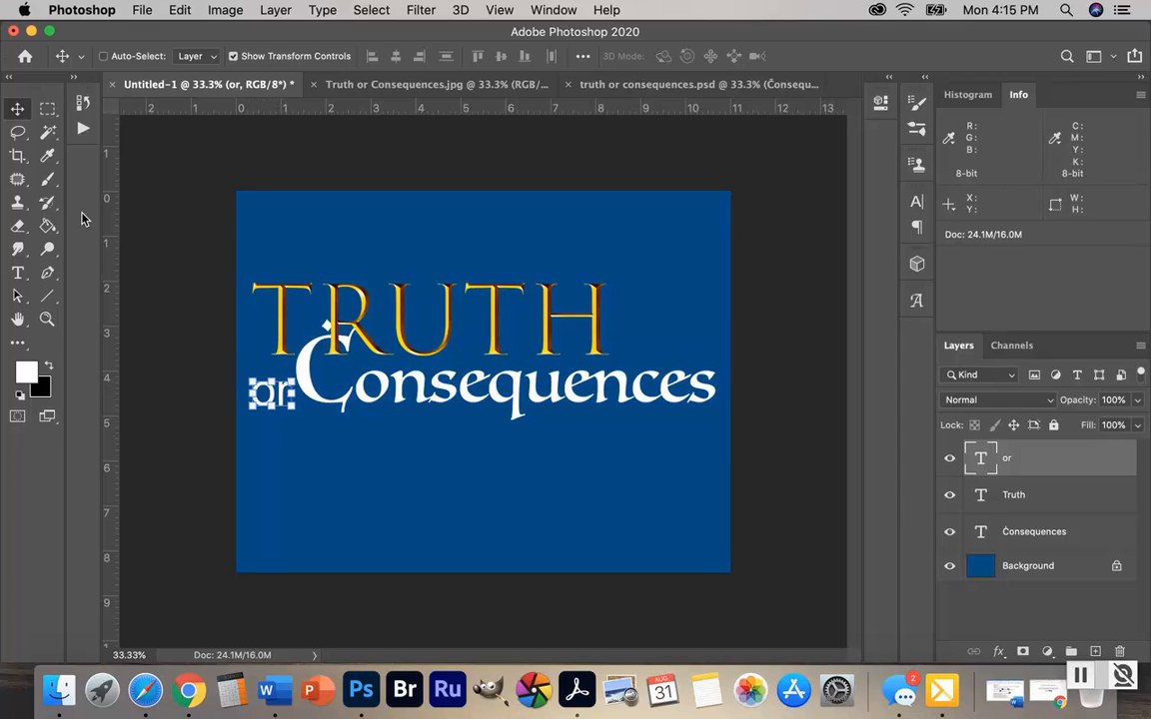
{"action": "left_click", "coordinate": [17, 277]}
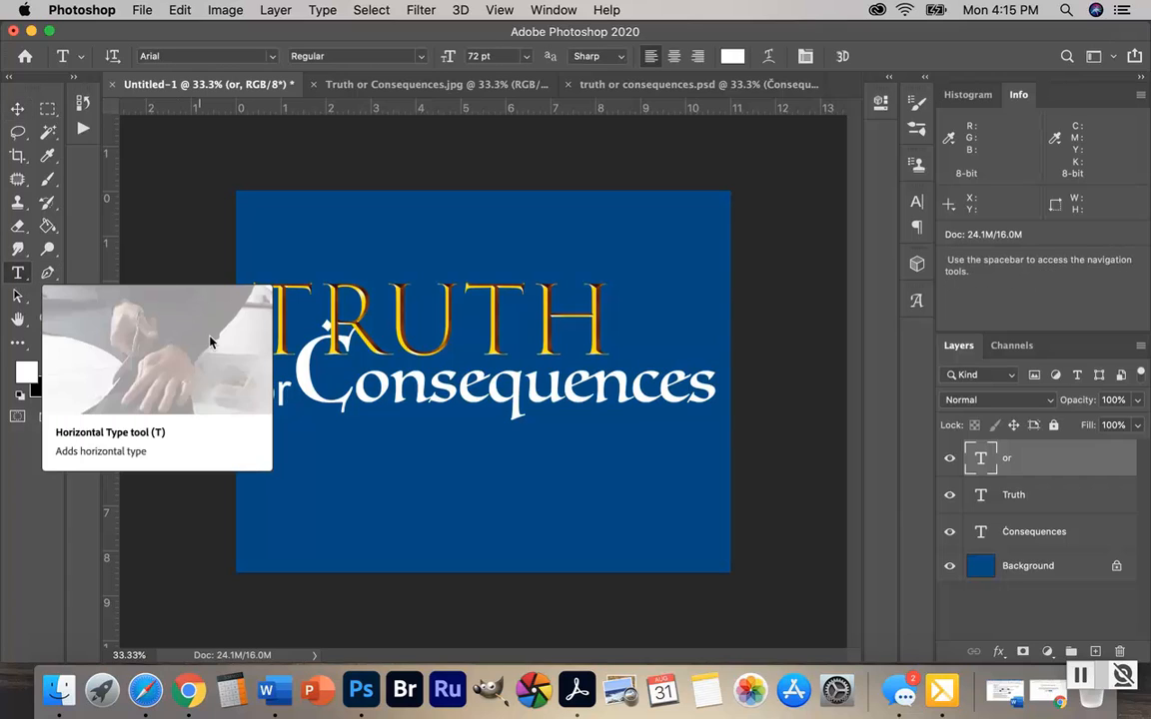
{"action": "left_click_drag", "start_coordinate": [288, 396], "coordinate": [249, 396]}
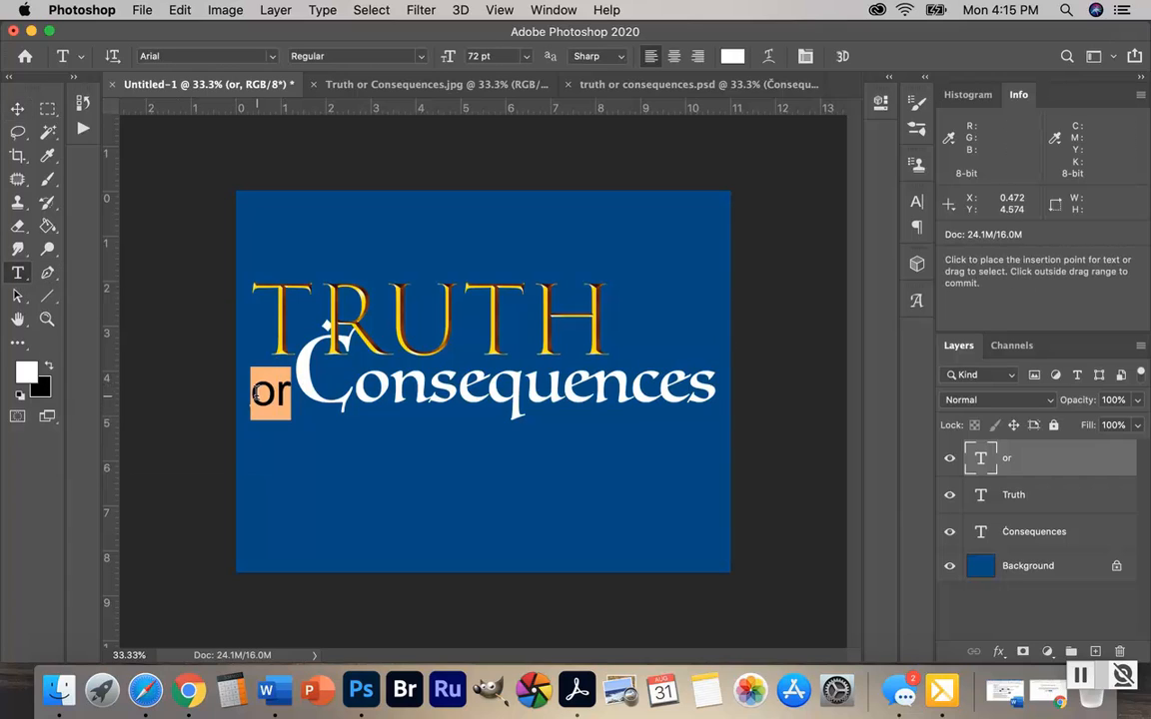
{"action": "left_click", "coordinate": [527, 57]}
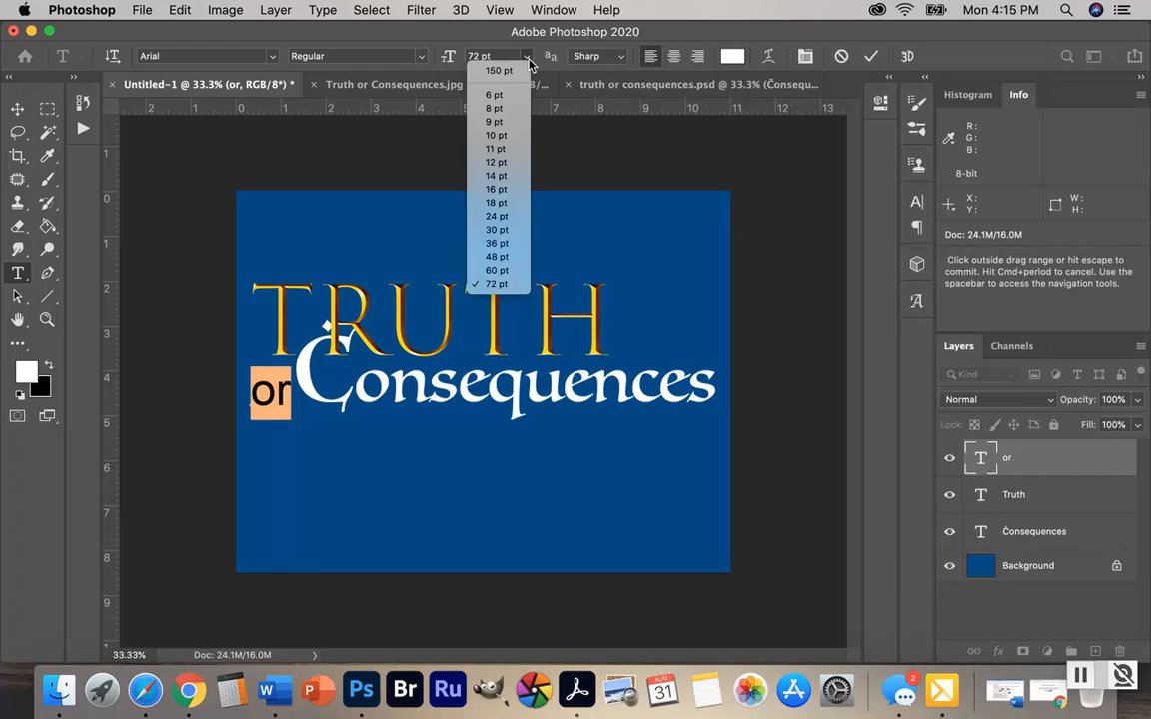
{"action": "left_click", "coordinate": [503, 258]}
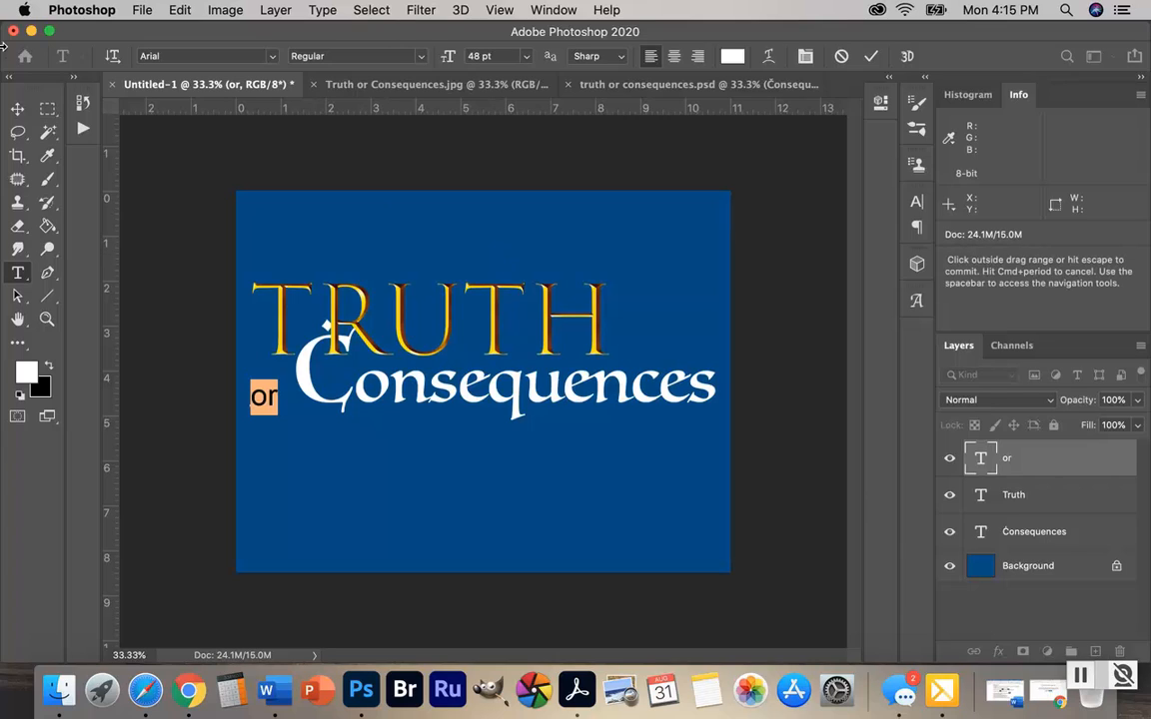
Nudge "or" up and right so it sits close beside the large C, beneath the T of "Truth"
{"action": "left_click", "coordinate": [20, 106]}
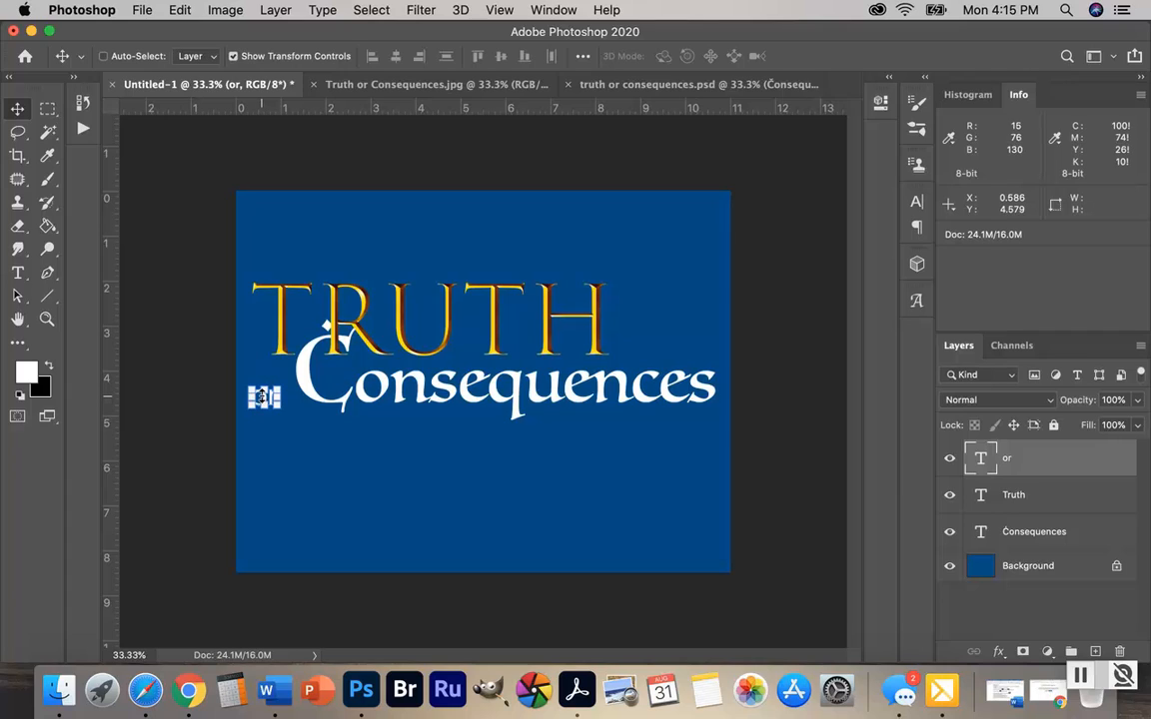
{"action": "key", "text": "super+t"}
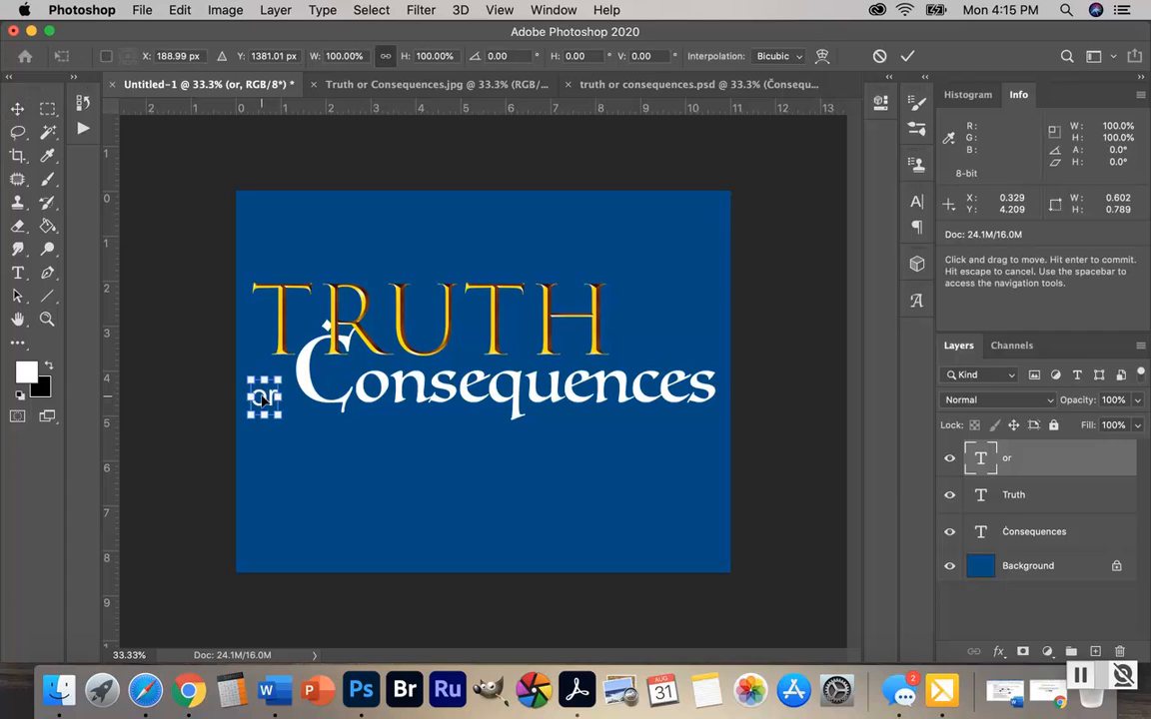
{"action": "mouse_move", "coordinate": [261, 397]}
{"action": "left_mouse_down"}
{"action": "mouse_move", "coordinate": [263, 379]}
{"action": "mouse_move", "coordinate": [268, 401]}
{"action": "mouse_move", "coordinate": [663, 329]}
{"action": "mouse_move", "coordinate": [734, 347]}
{"action": "mouse_move", "coordinate": [646, 352]}
{"action": "mouse_move", "coordinate": [424, 322]}
{"action": "mouse_move", "coordinate": [270, 380]}
{"action": "mouse_move", "coordinate": [274, 390]}
{"action": "left_mouse_up"}
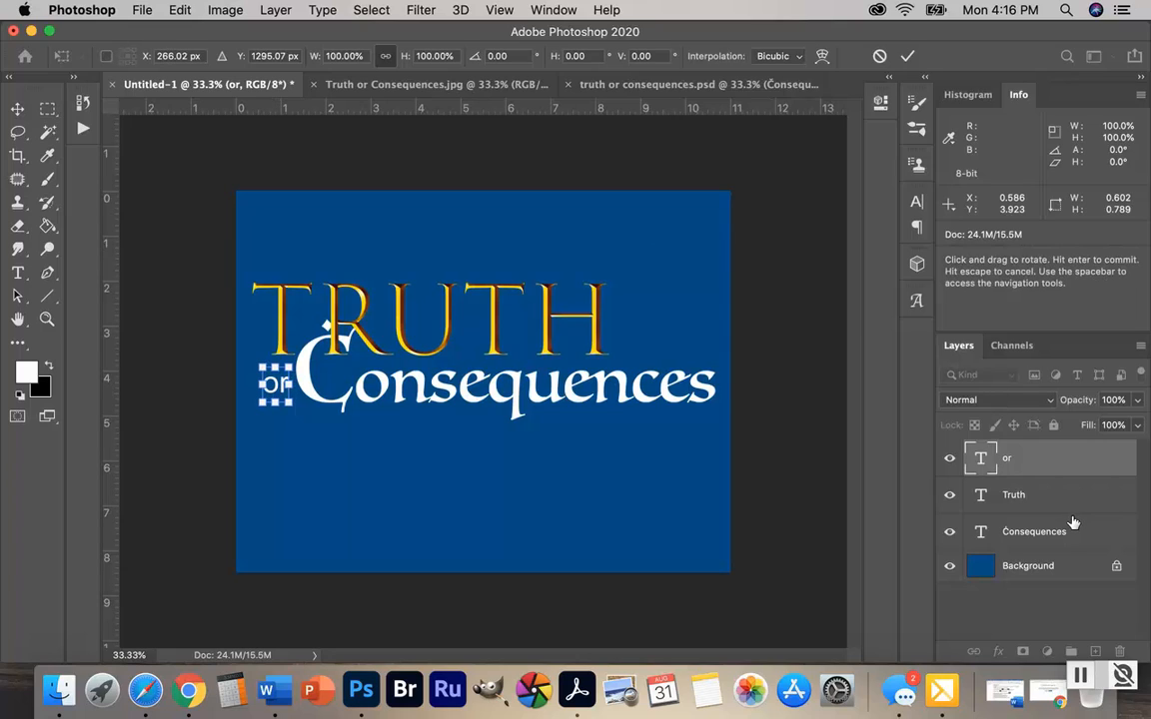
{"action": "left_click", "coordinate": [19, 274]}
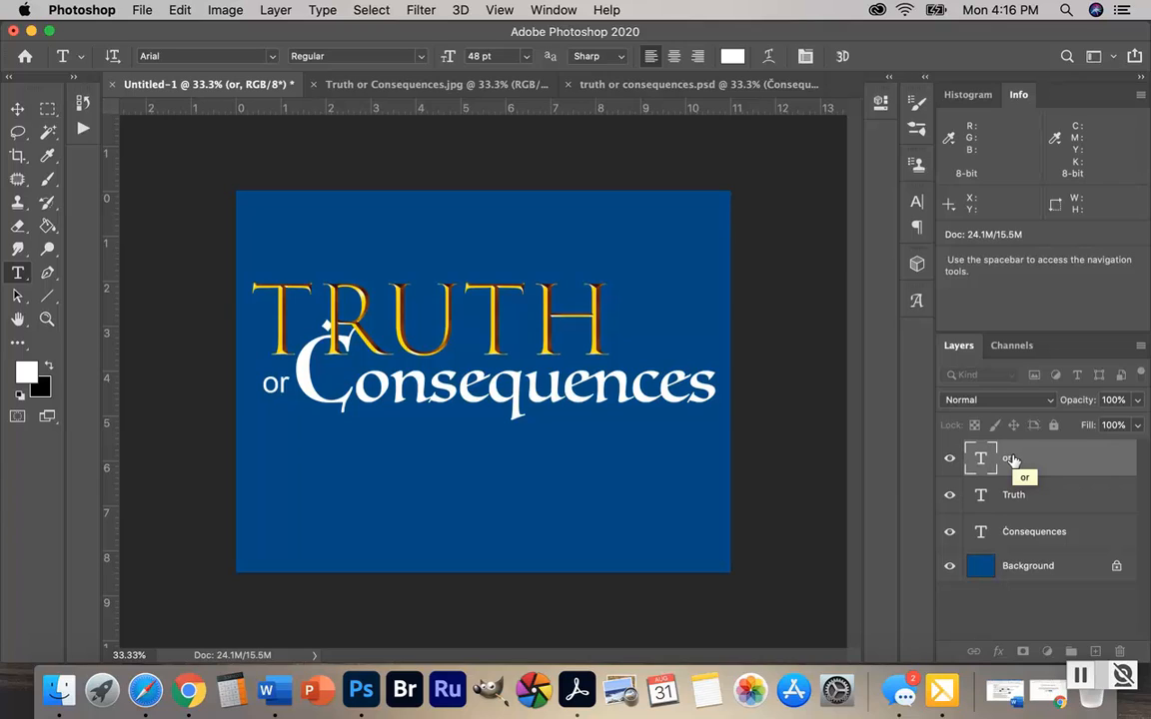
Sample the yellow from the T of "Truth" and apply it (fcd800) as the text color of "or"
{"action": "left_click", "coordinate": [46, 155]}
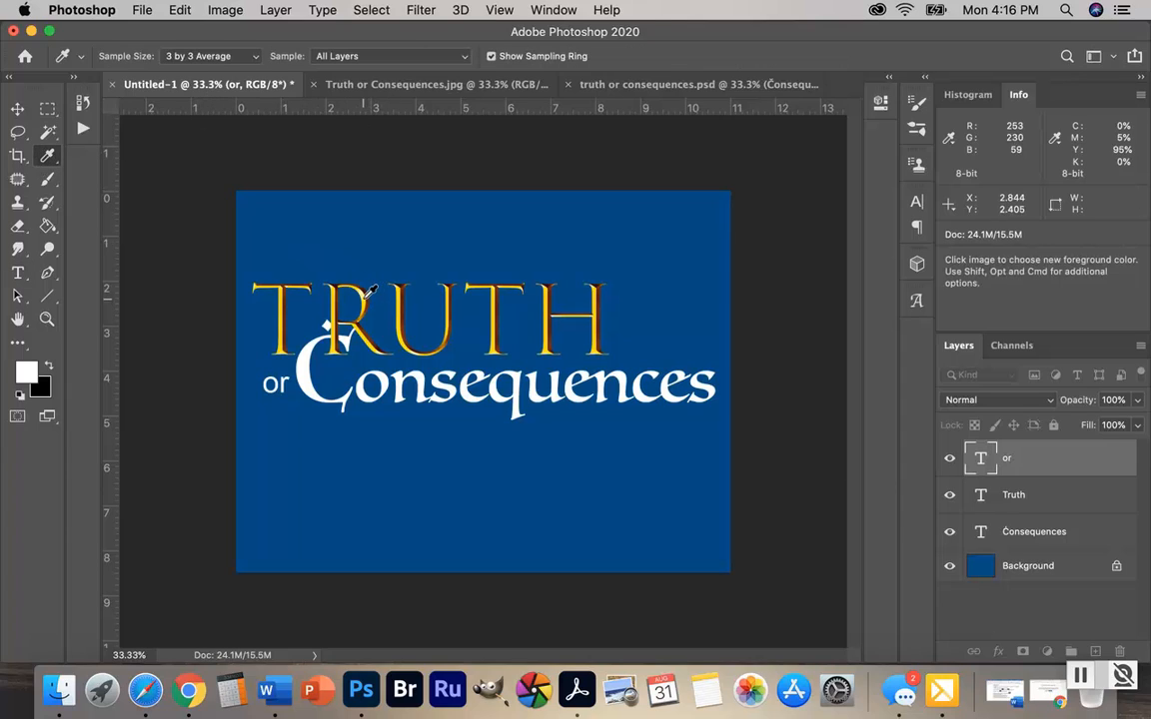
{"action": "left_click", "coordinate": [287, 313]}
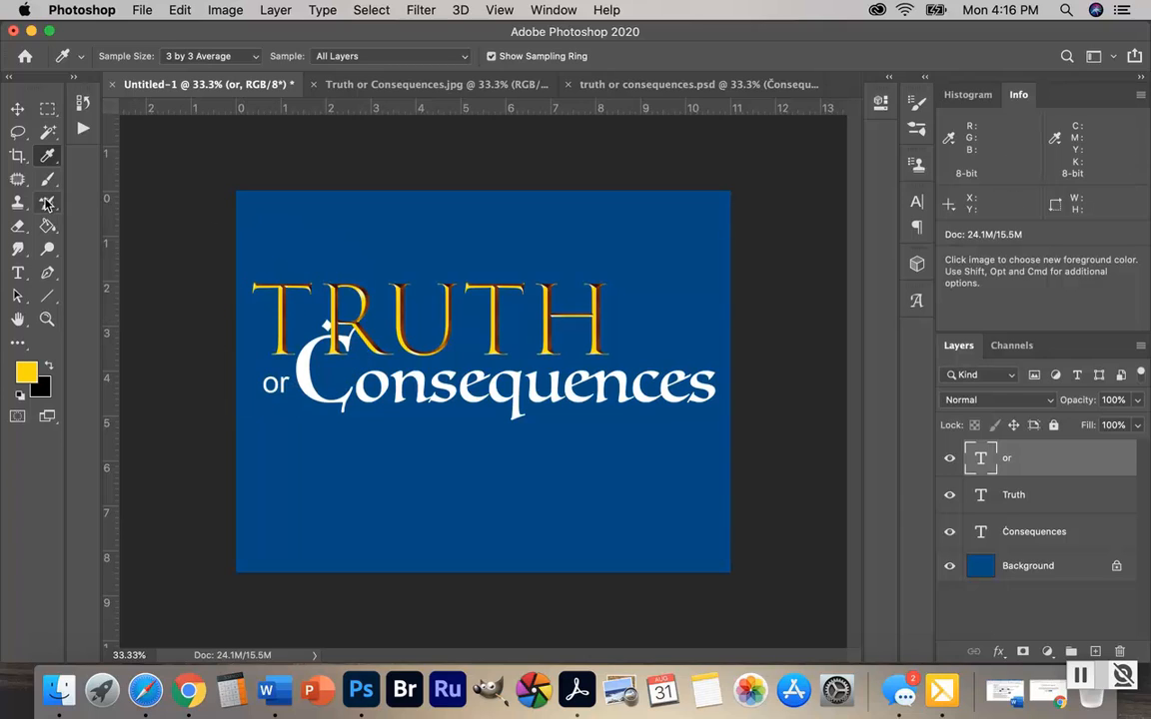
{"action": "left_click", "coordinate": [20, 274]}
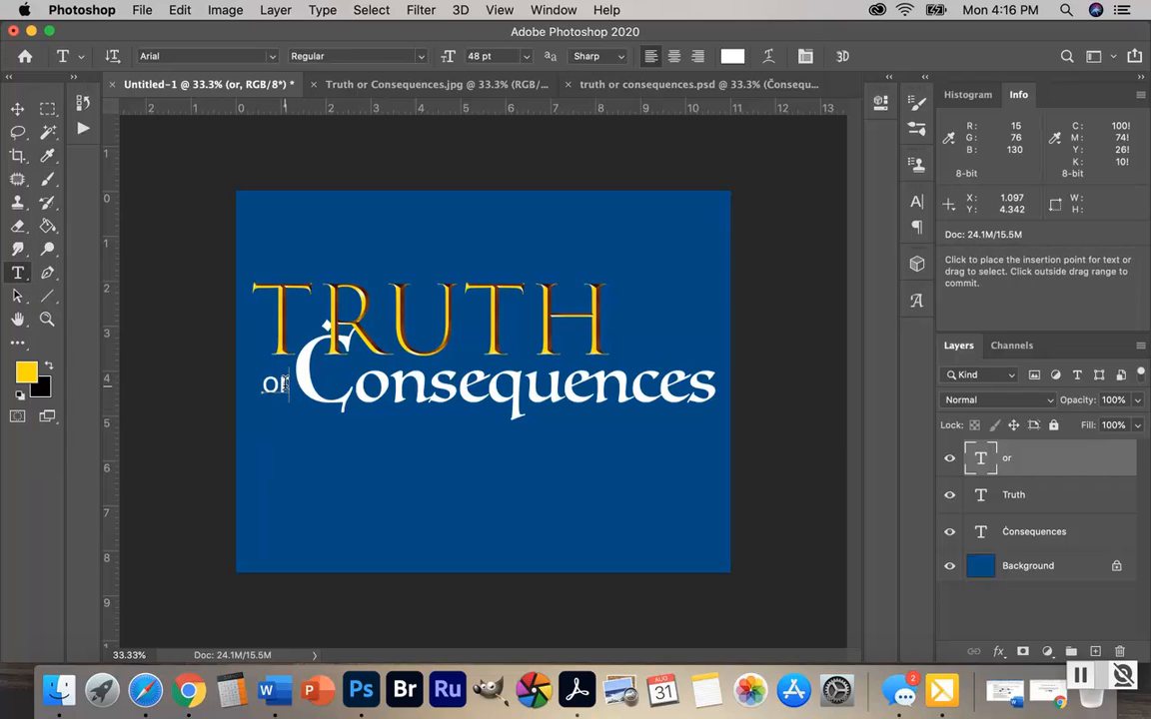
{"action": "left_click_drag", "start_coordinate": [284, 384], "coordinate": [262, 385]}
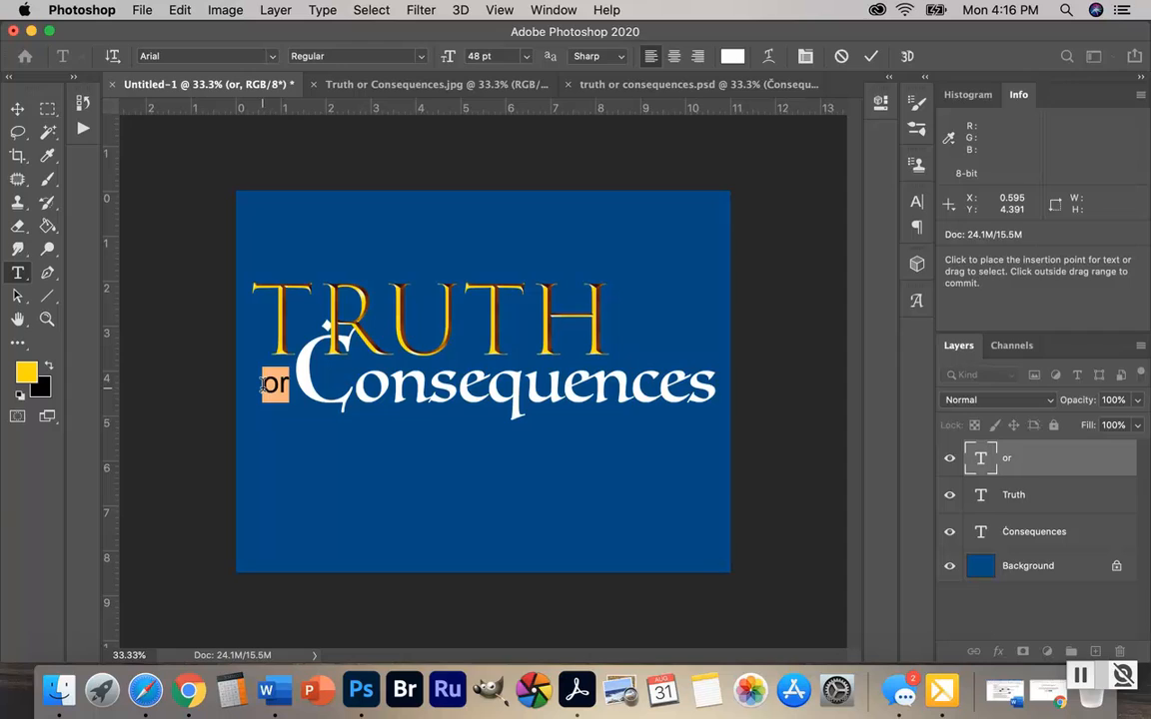
{"action": "left_click", "coordinate": [732, 57]}
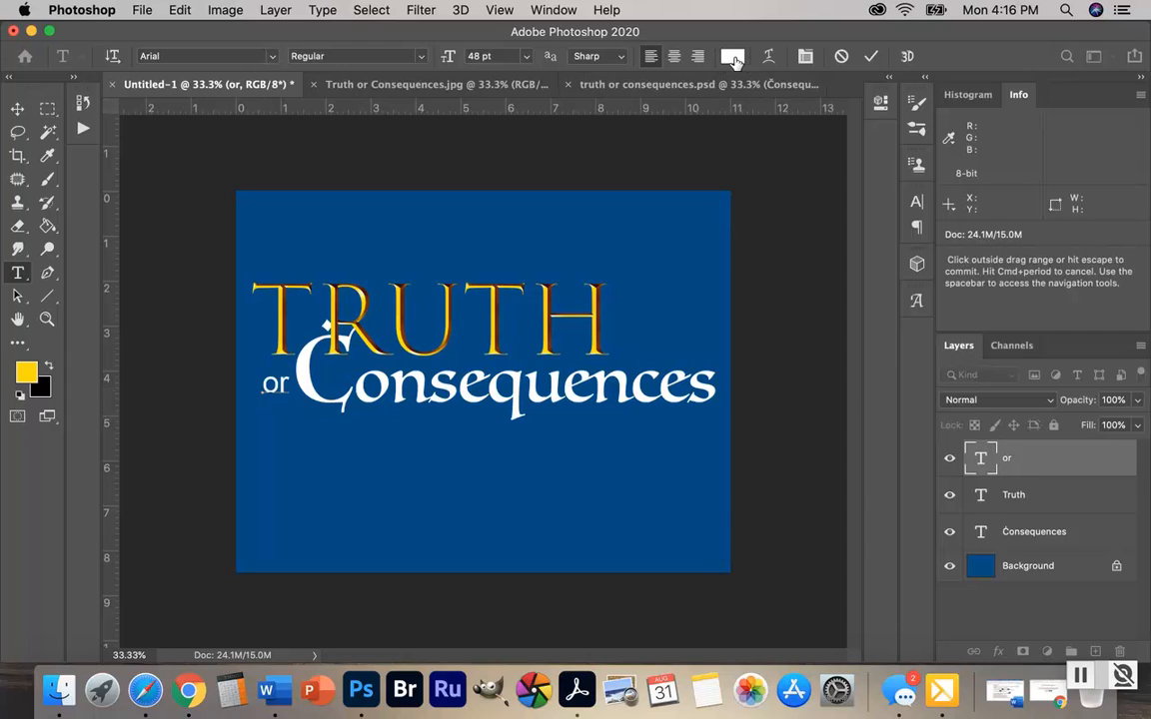
{"action": "left_click", "coordinate": [27, 376]}
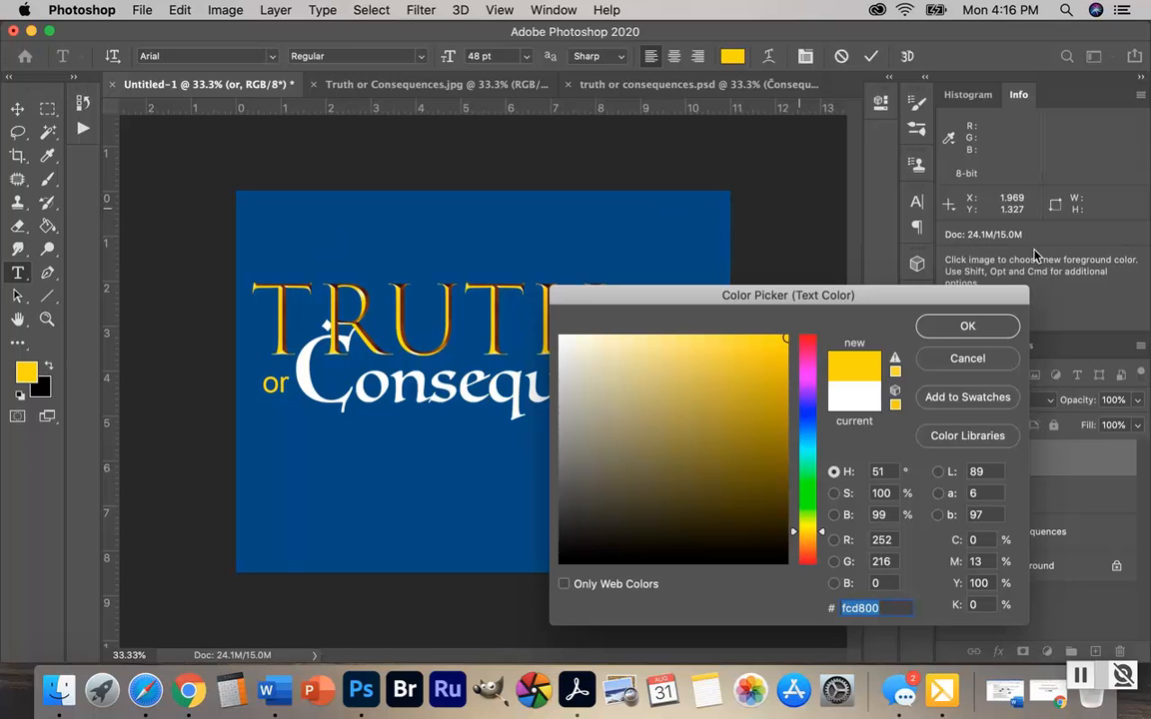
{"action": "left_click", "coordinate": [965, 329]}
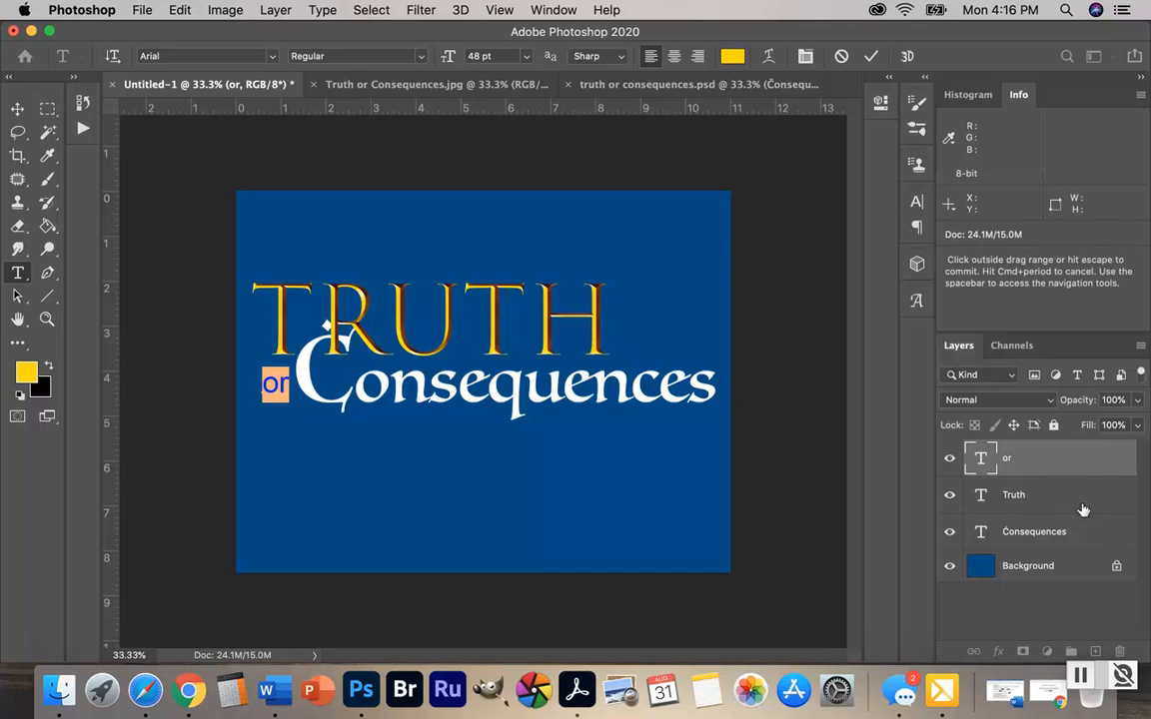
{"action": "left_click", "coordinate": [1068, 458]}
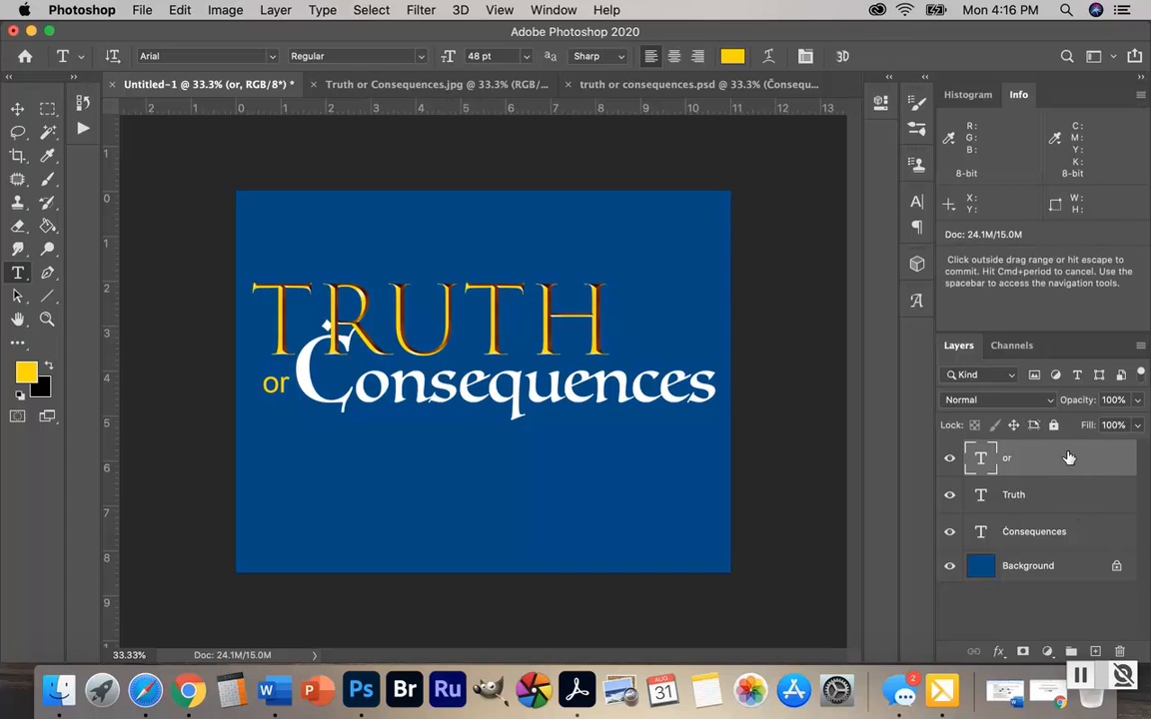
Shift the "or", "Truth" and "Consequences" layers together down and slightly right to sit nearer the canvas center
{"action": "left_click", "coordinate": [1090, 536], "text": "shift"}
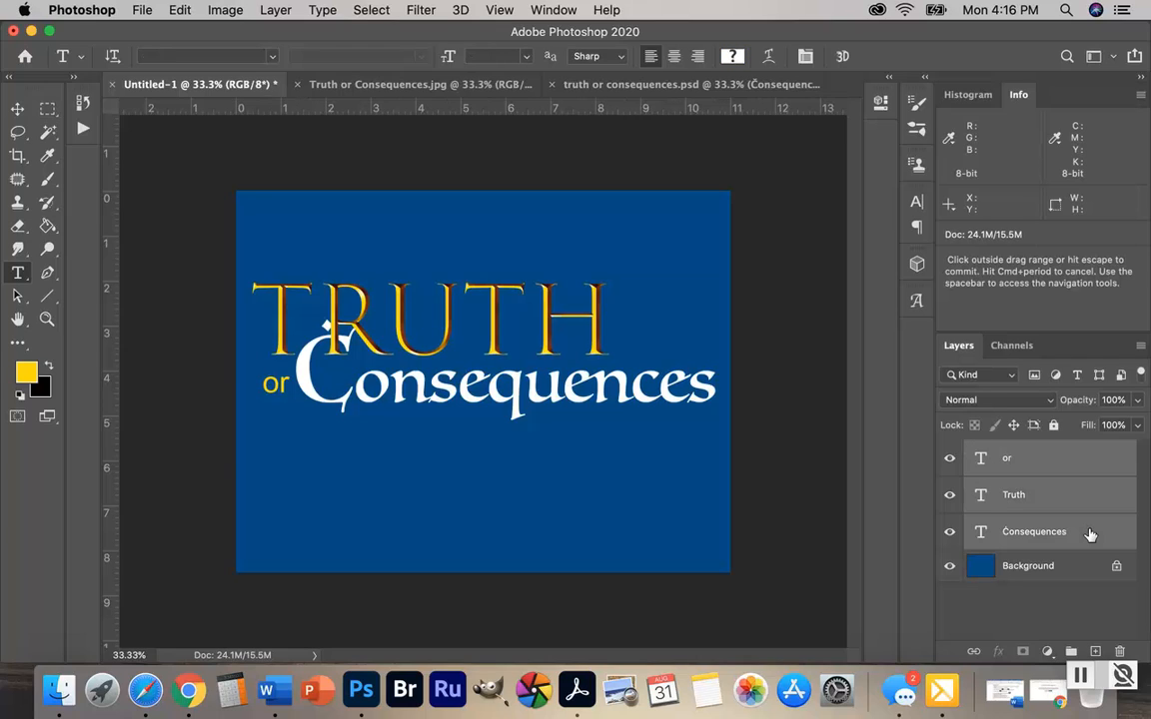
{"action": "left_click", "coordinate": [17, 108]}
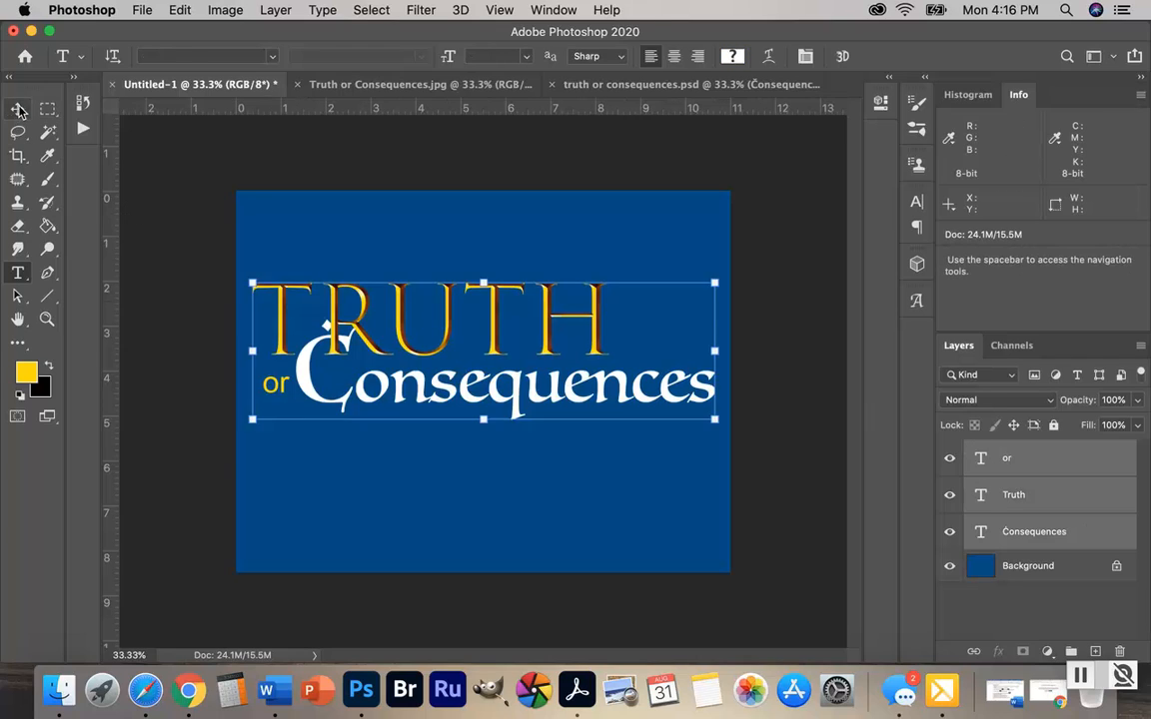
{"action": "left_click_drag", "start_coordinate": [459, 364], "coordinate": [464, 377]}
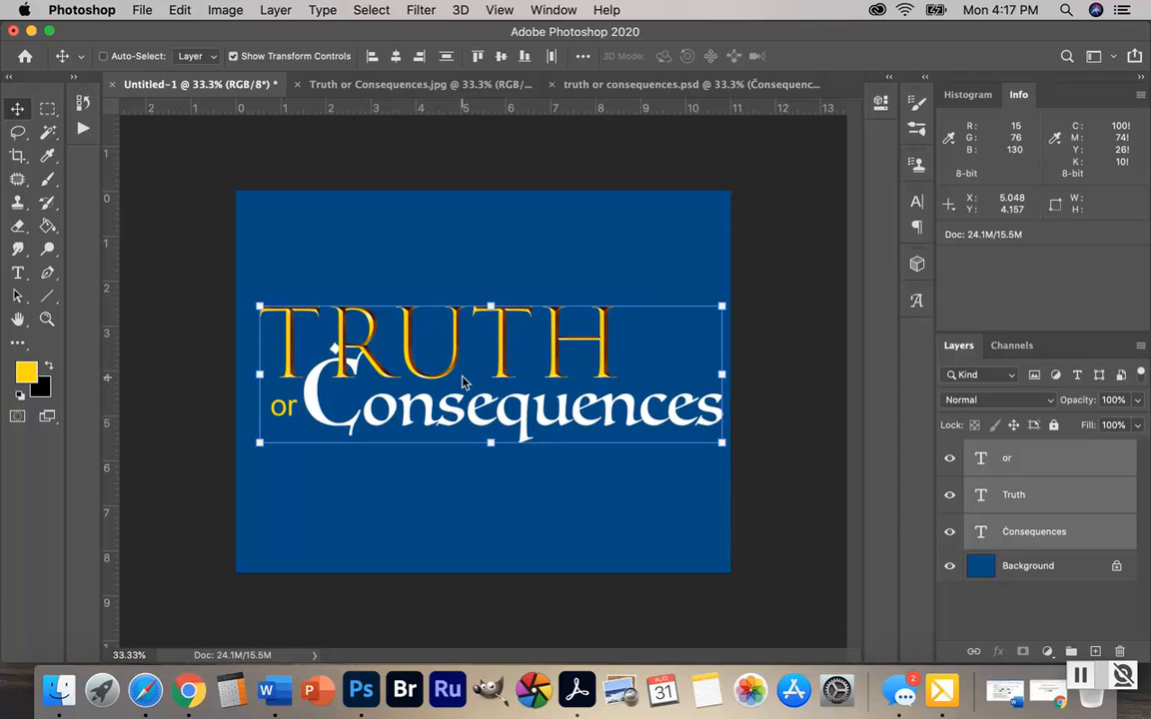
{"action": "left_click", "coordinate": [1059, 461]}
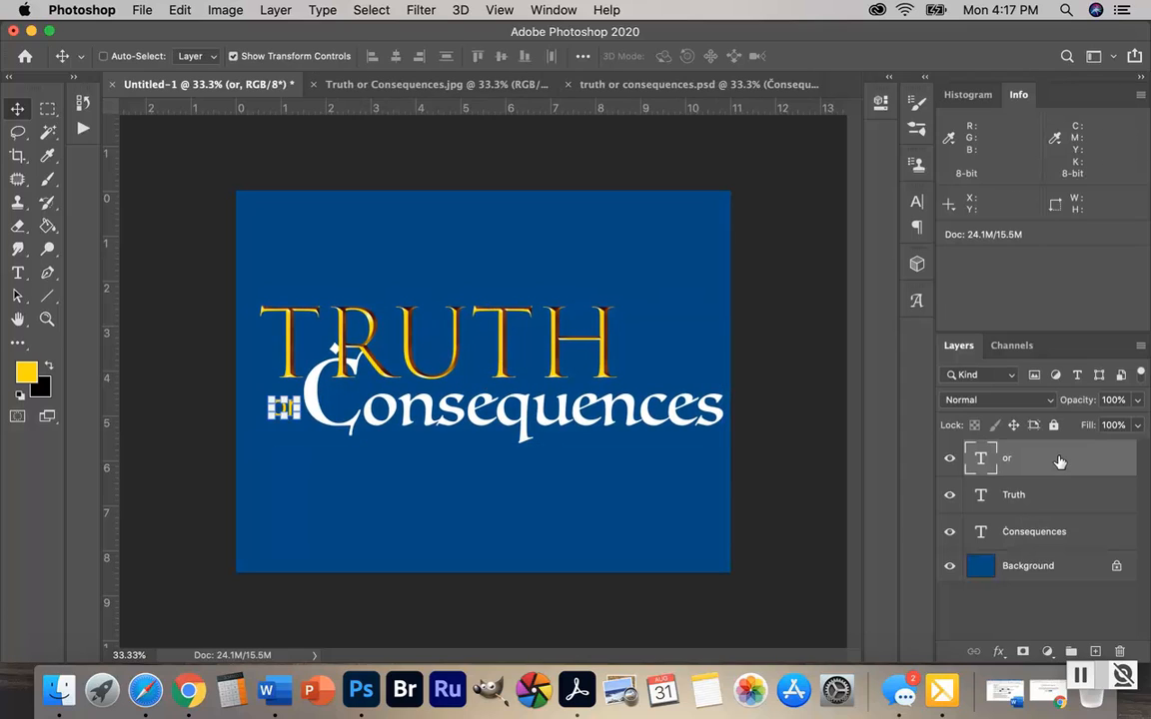
{"action": "left_click", "coordinate": [17, 319]}
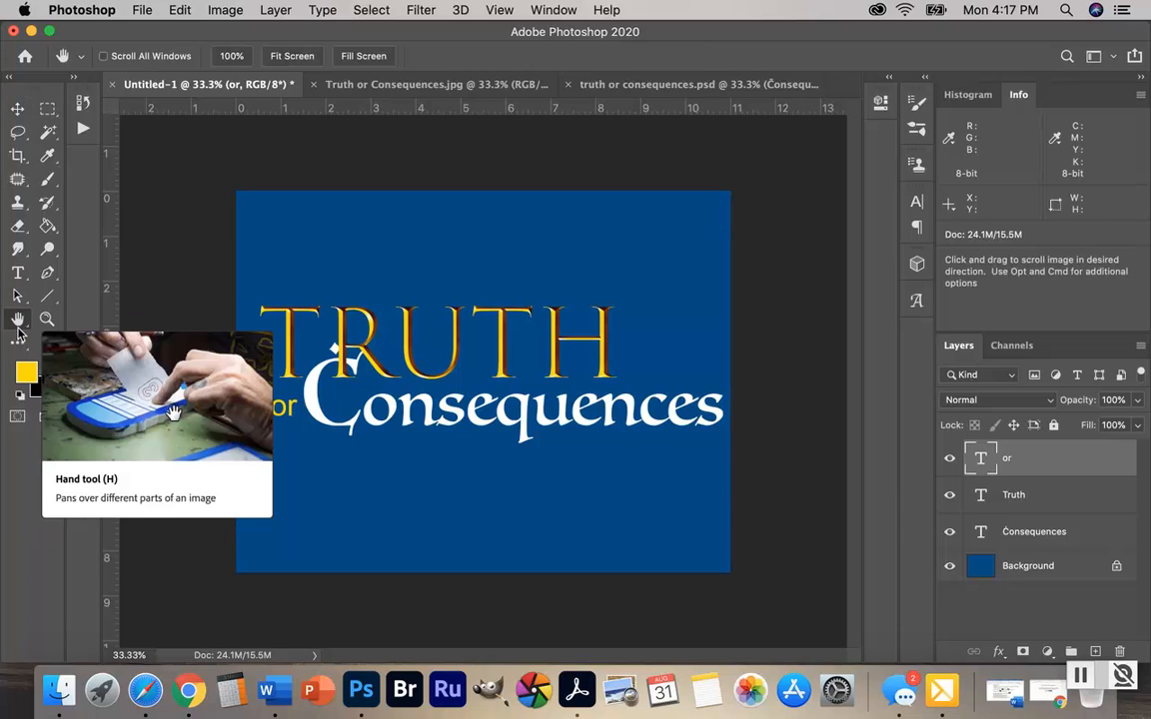
Save the design to the Desktop in Photoshop format as "firstinitiallastname_truth_or_concesequences", keeping layers and Maximize Compatibility enabled
{"action": "left_click", "coordinate": [142, 10]}
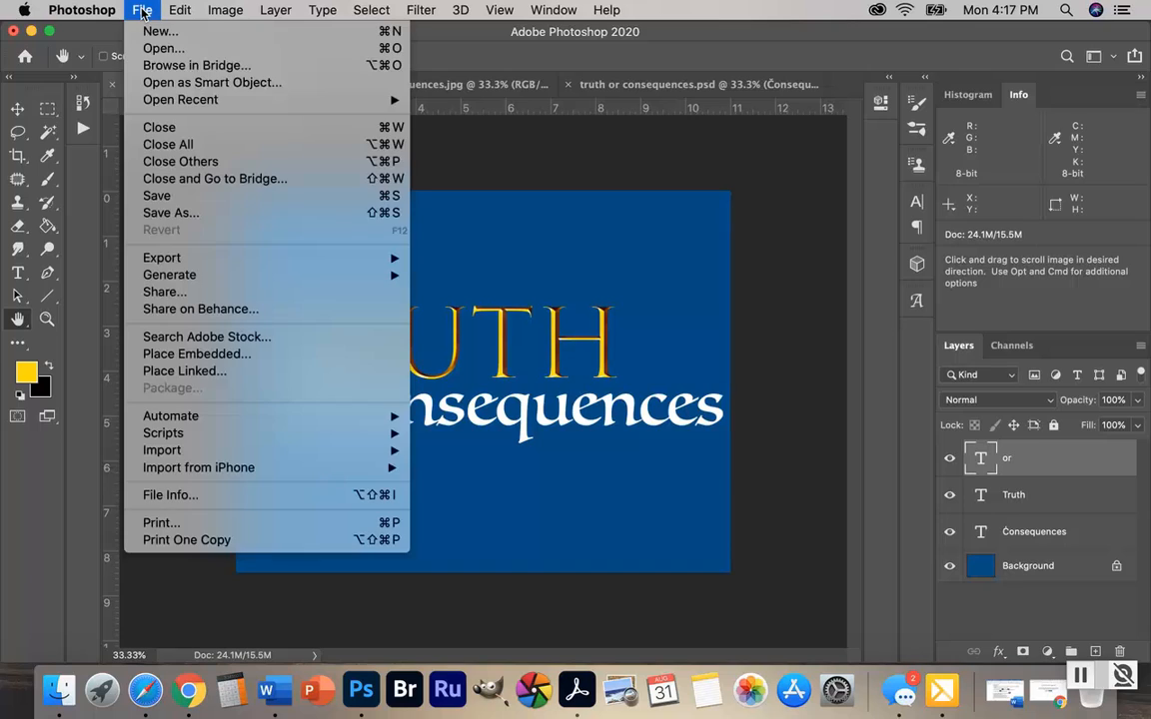
{"action": "left_click", "coordinate": [165, 213]}
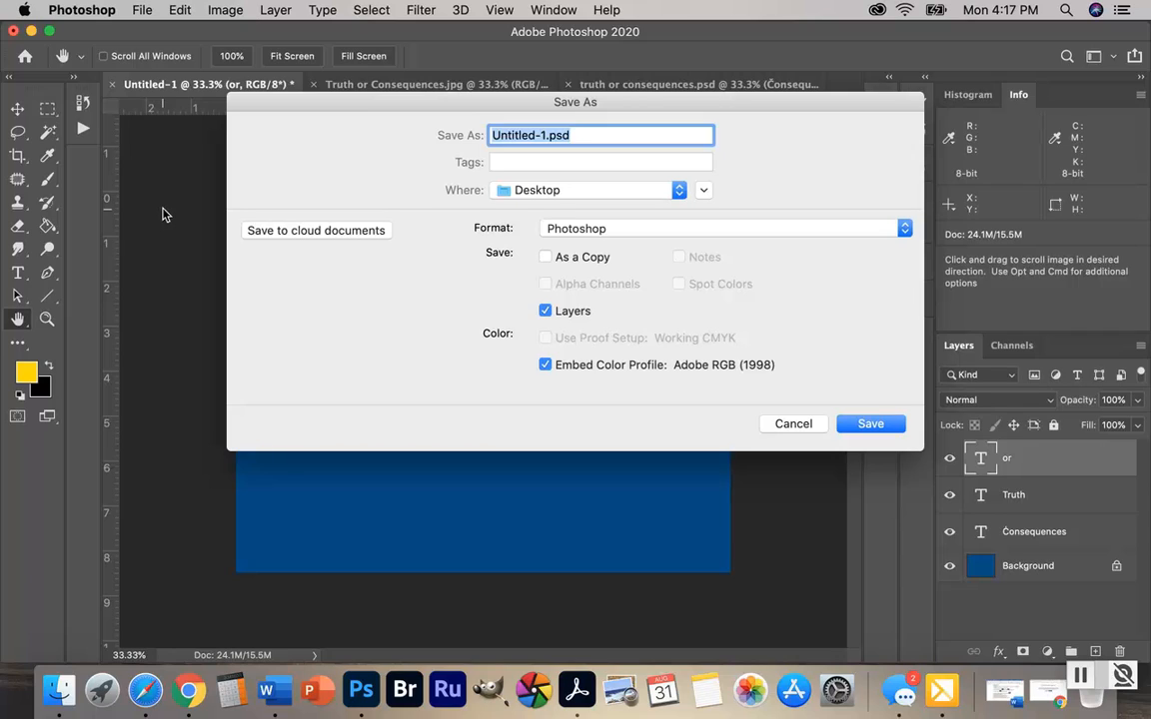
{"action": "type", "text": "f"}
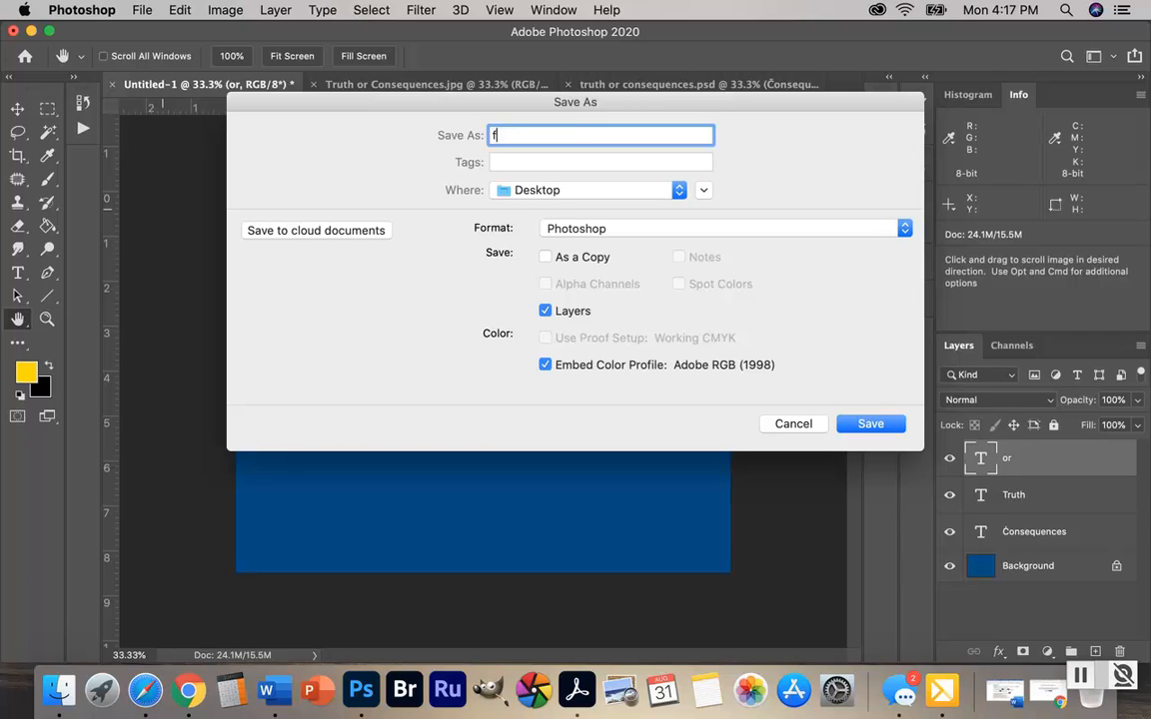
{"action": "type", "text": "irstinitiallastname"}
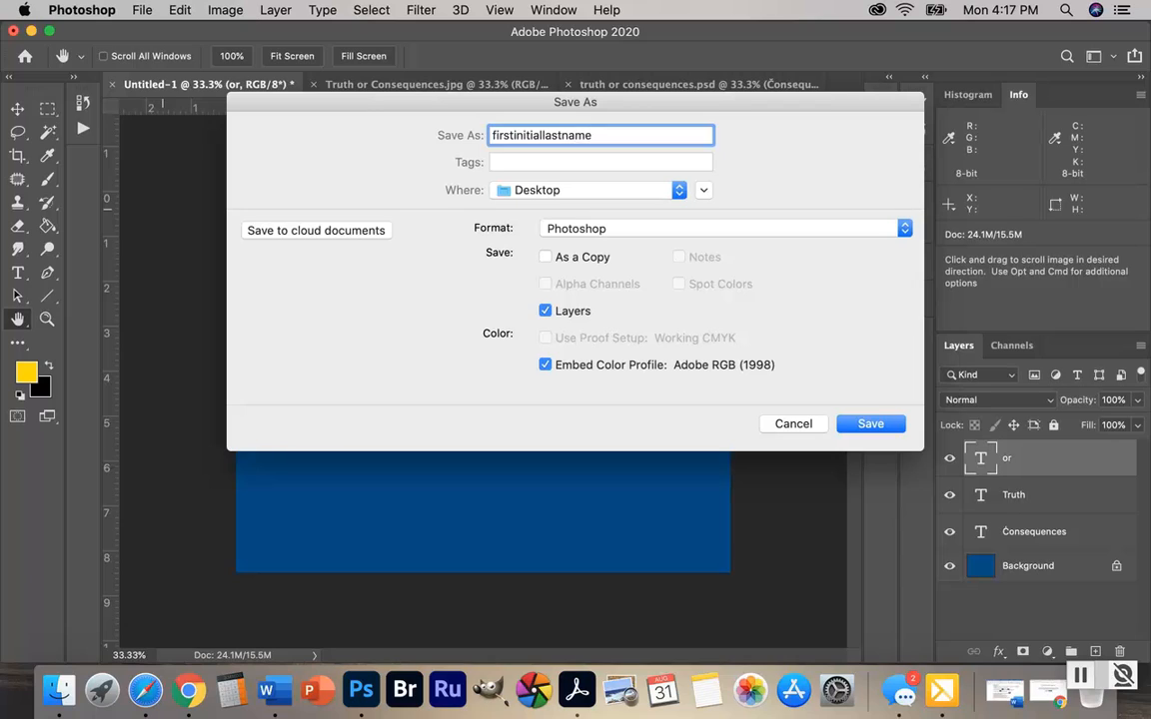
{"action": "type", "text": "_truth_or_concesequen"}
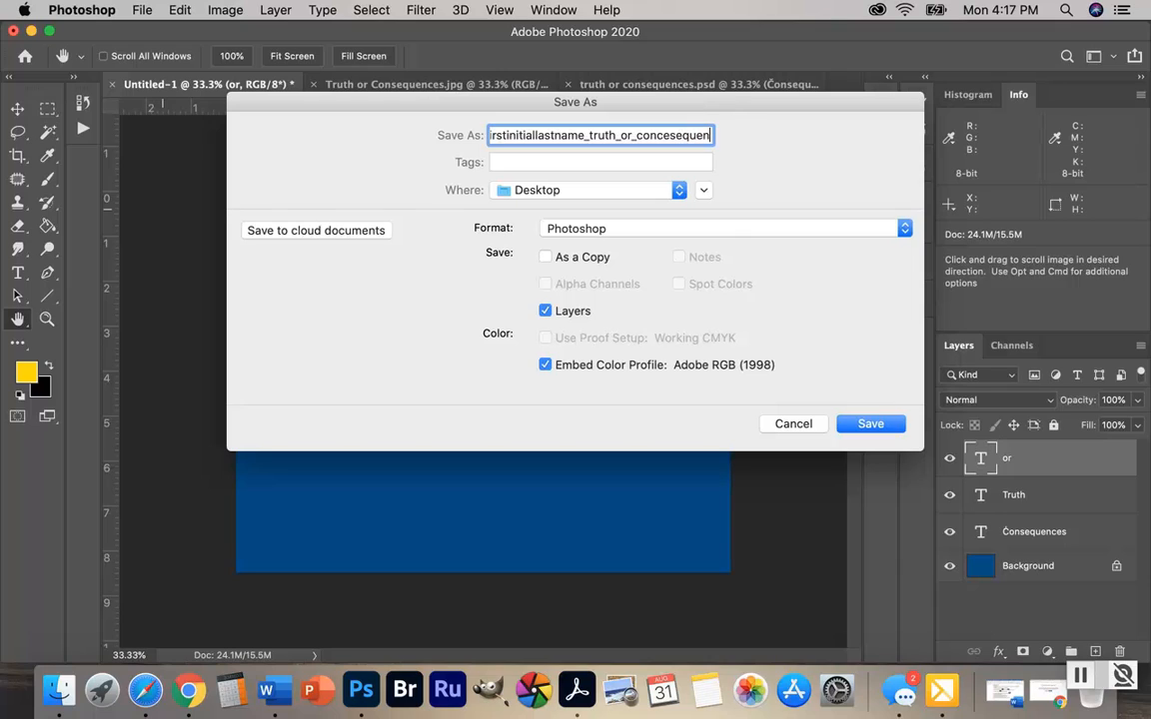
{"action": "type", "text": "ces"}
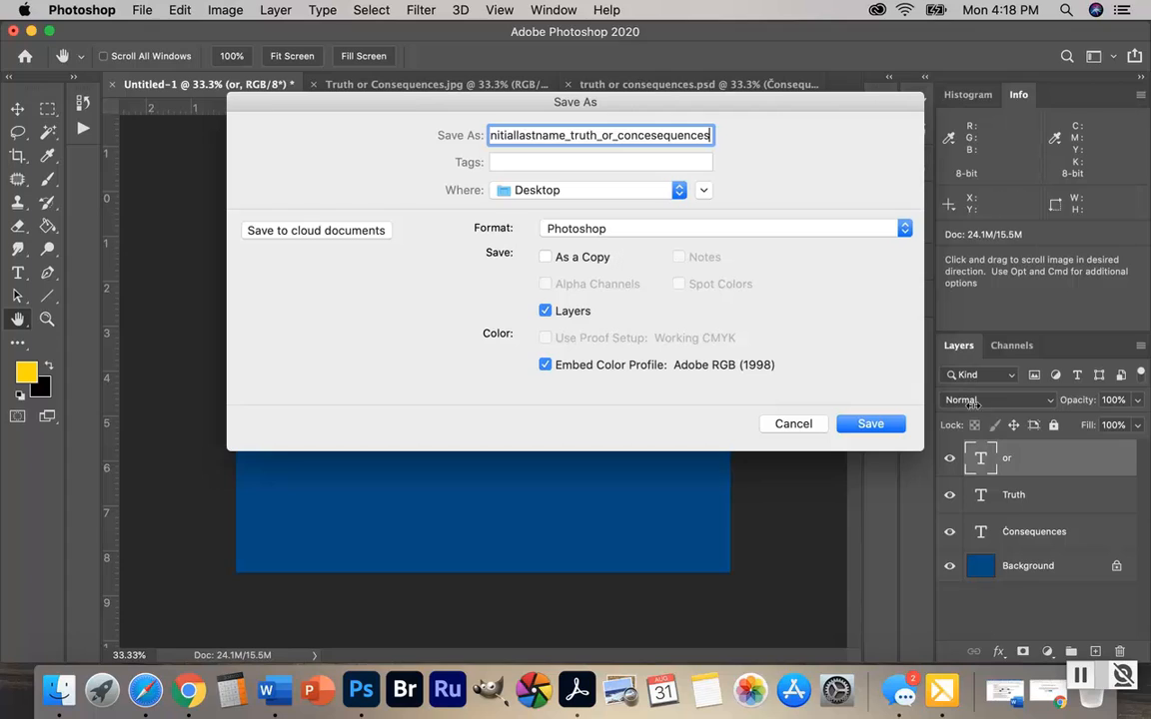
{"action": "left_click", "coordinate": [871, 425]}
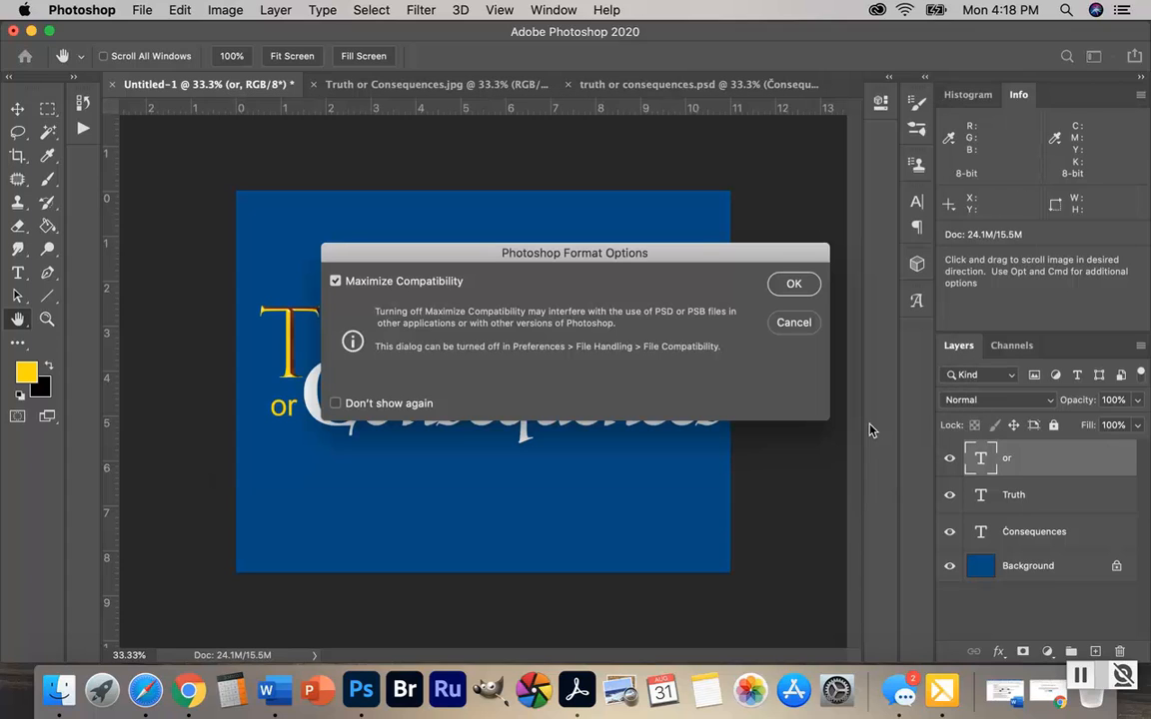
{"action": "left_click", "coordinate": [793, 286]}
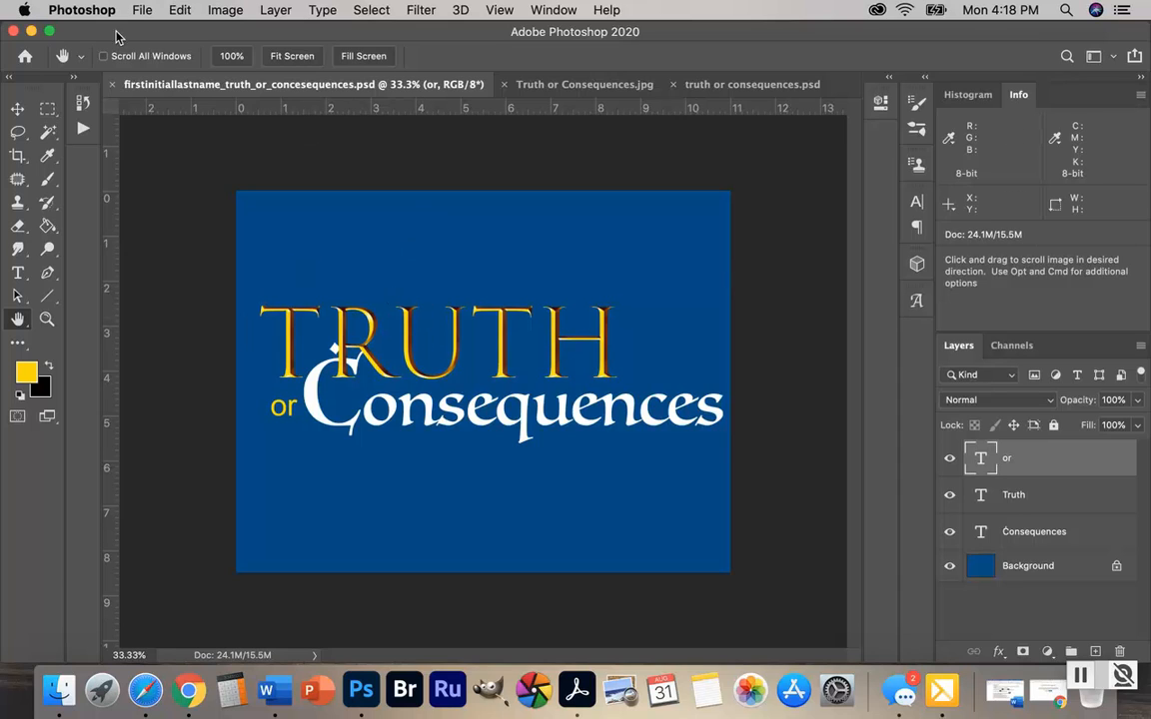
Try to save a JPEG copy of the design to the Desktop with image quality 7
{"action": "left_click", "coordinate": [138, 10]}
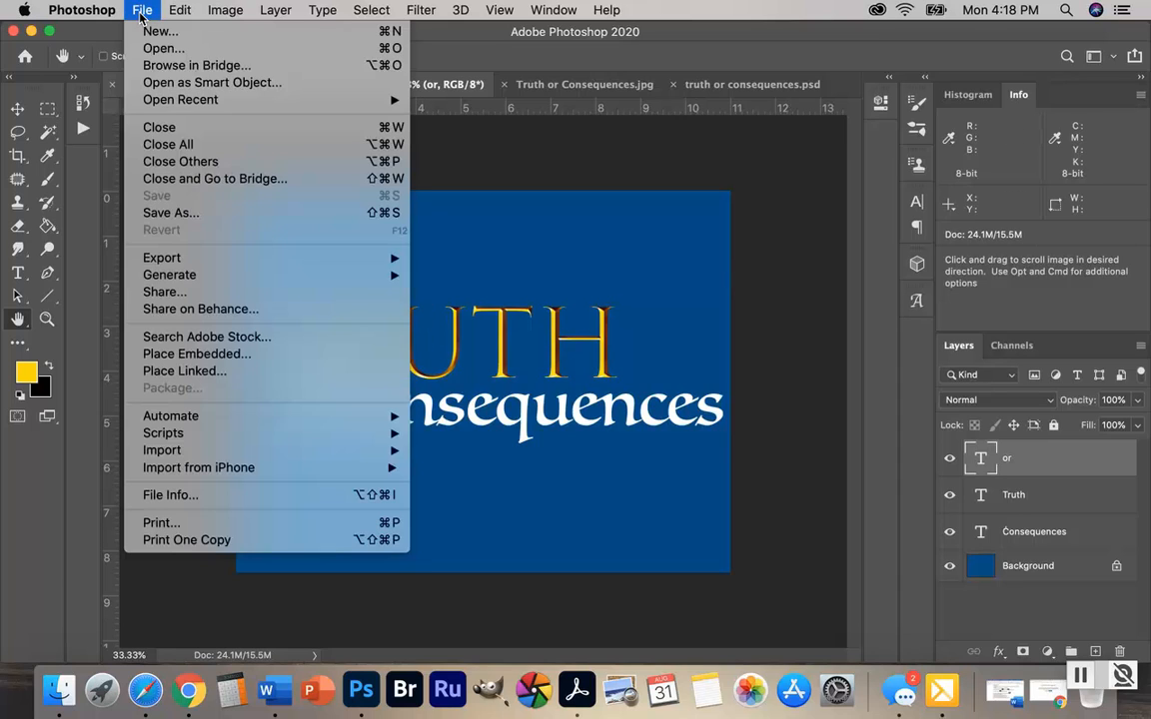
{"action": "left_click", "coordinate": [177, 216]}
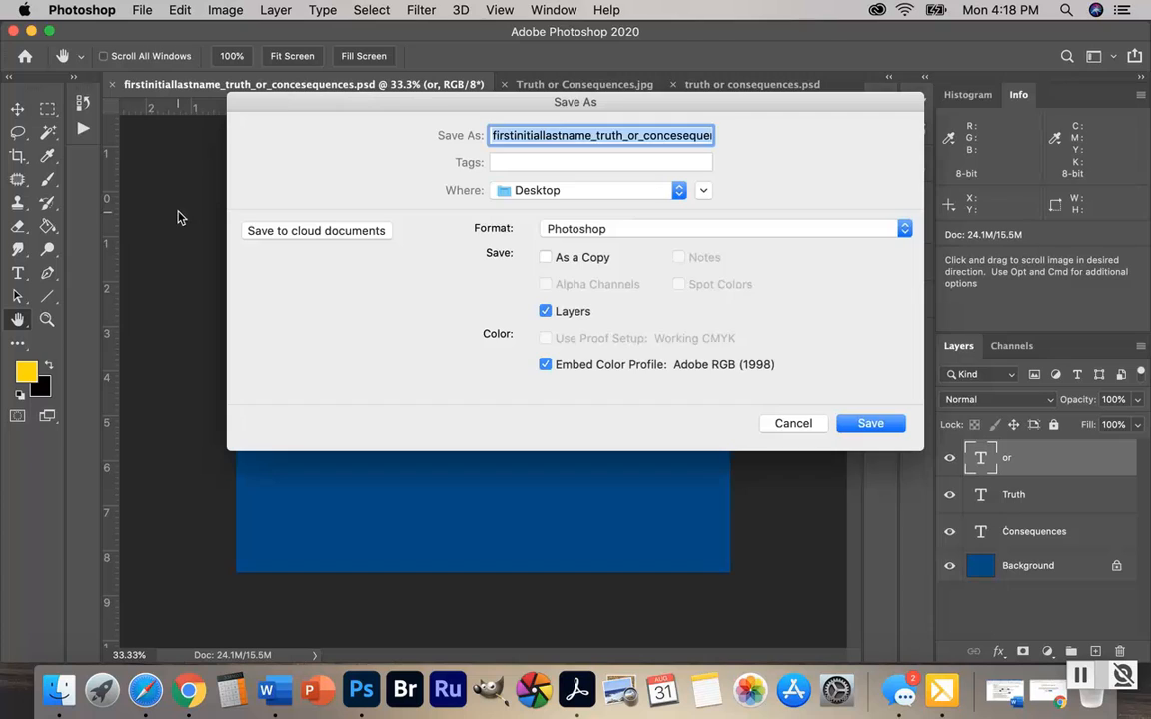
{"action": "left_click", "coordinate": [905, 229]}
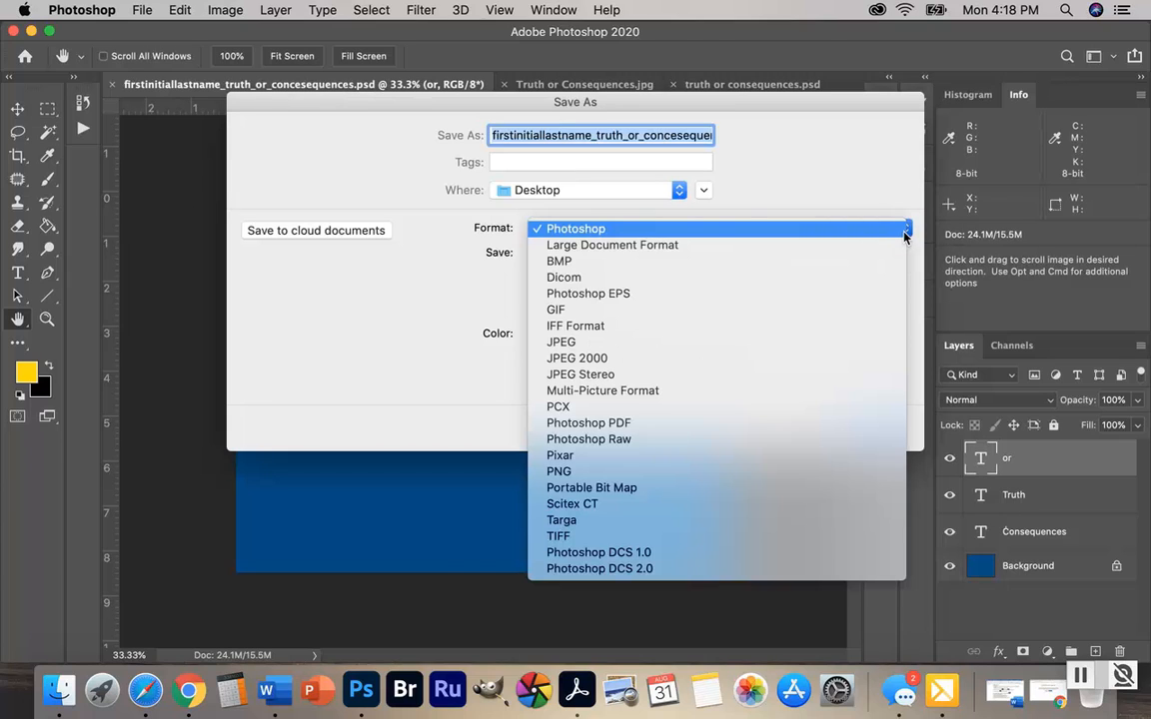
{"action": "left_click", "coordinate": [566, 341]}
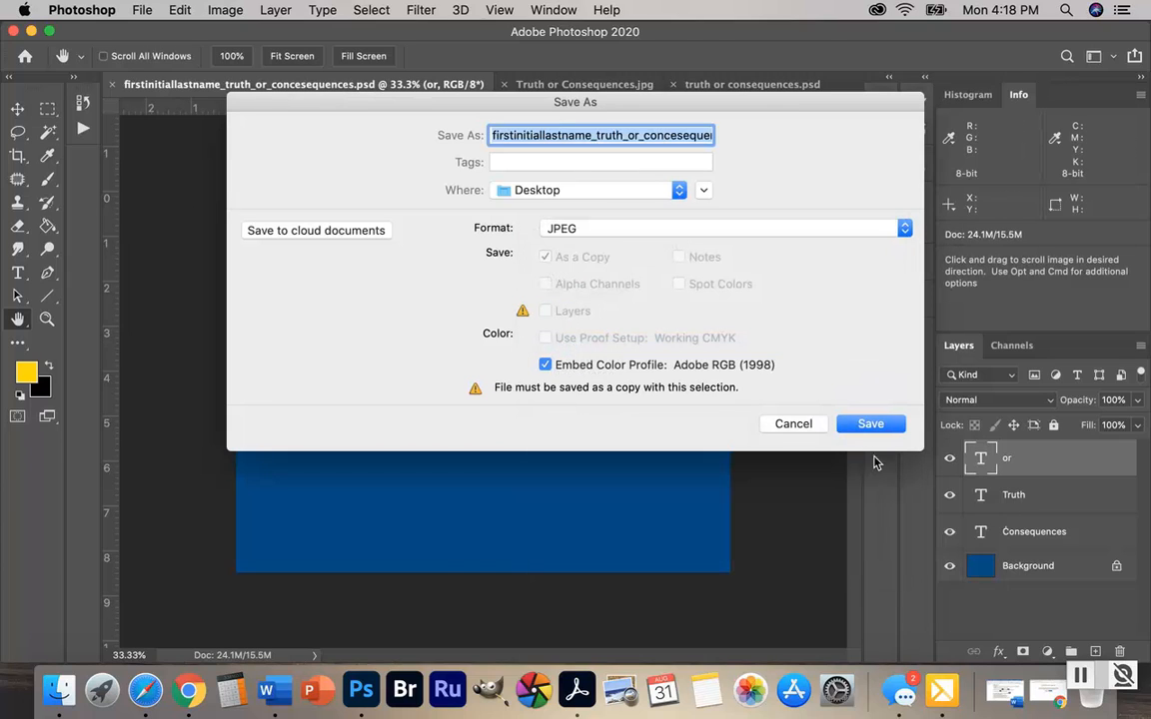
{"action": "left_click", "coordinate": [869, 424]}
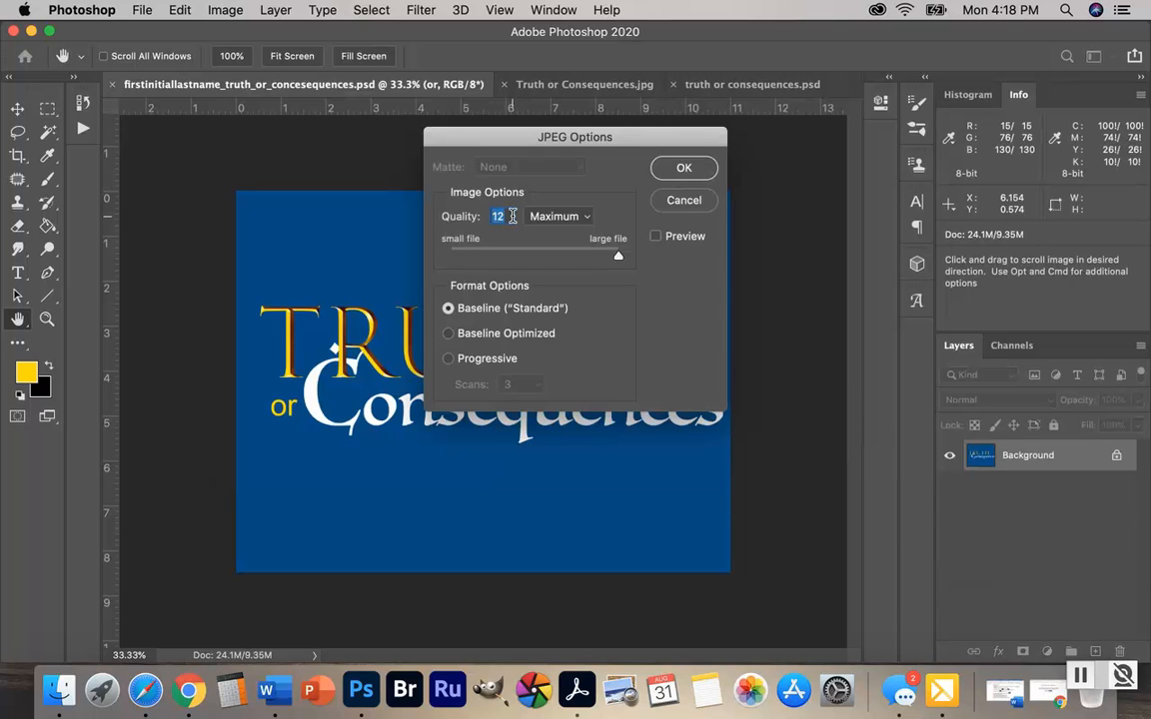
{"action": "type", "text": "7"}
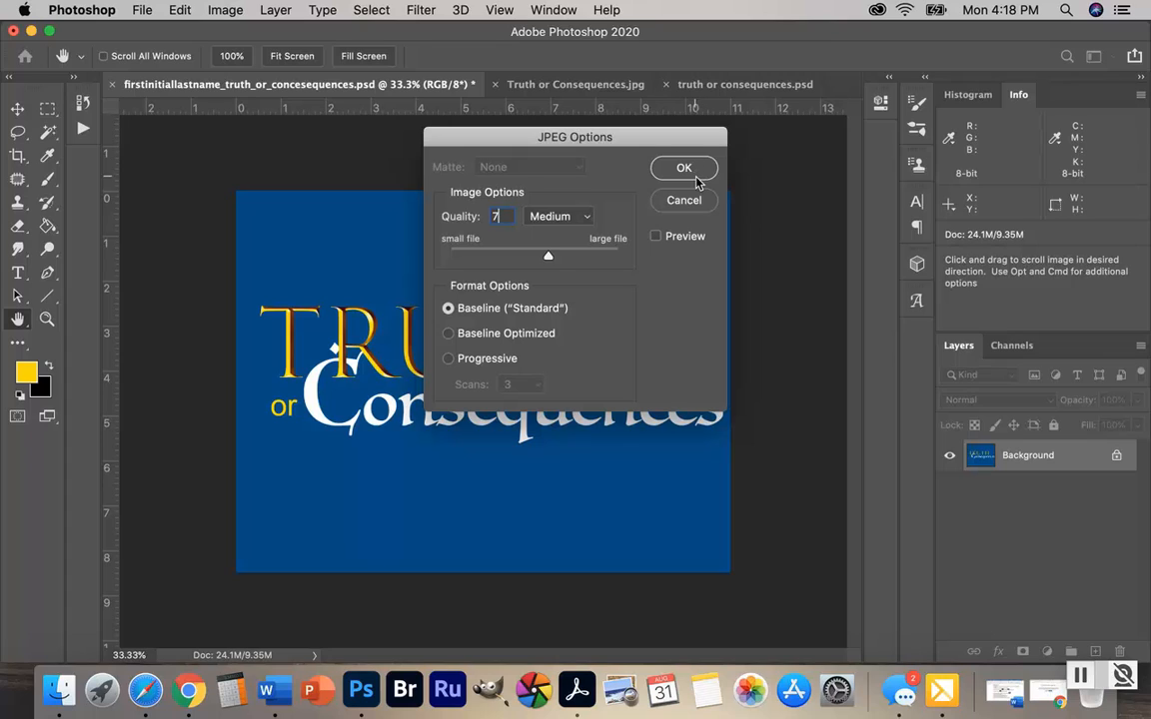
{"action": "left_click", "coordinate": [683, 200]}
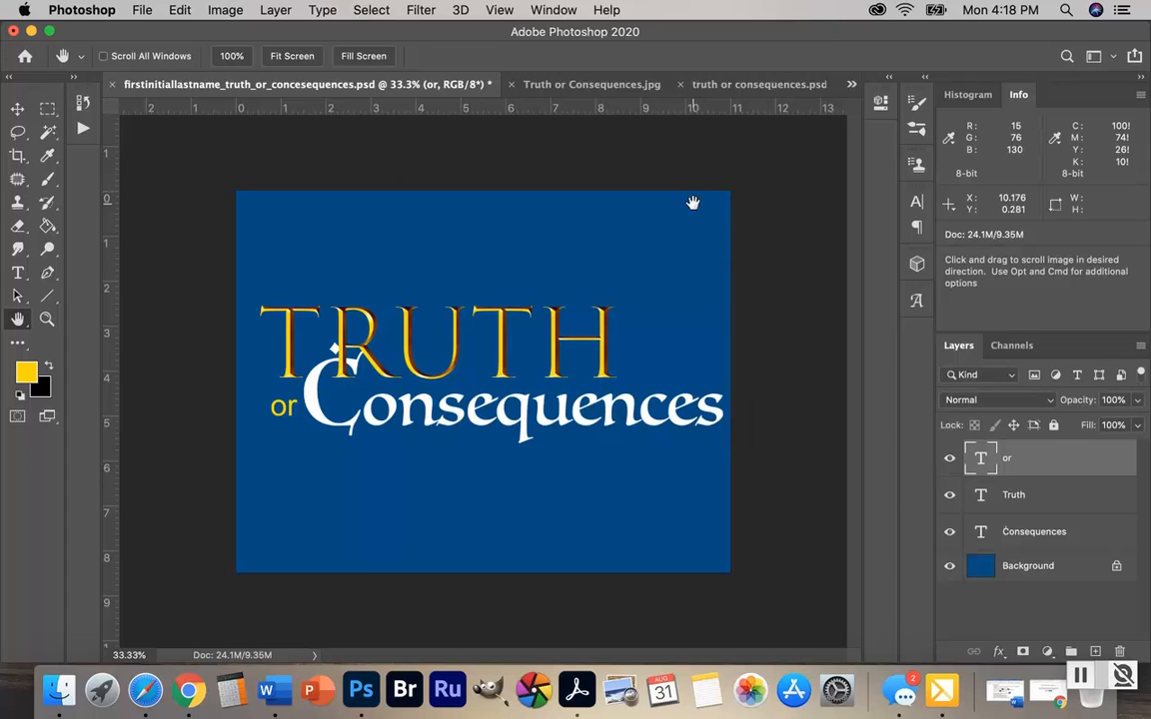